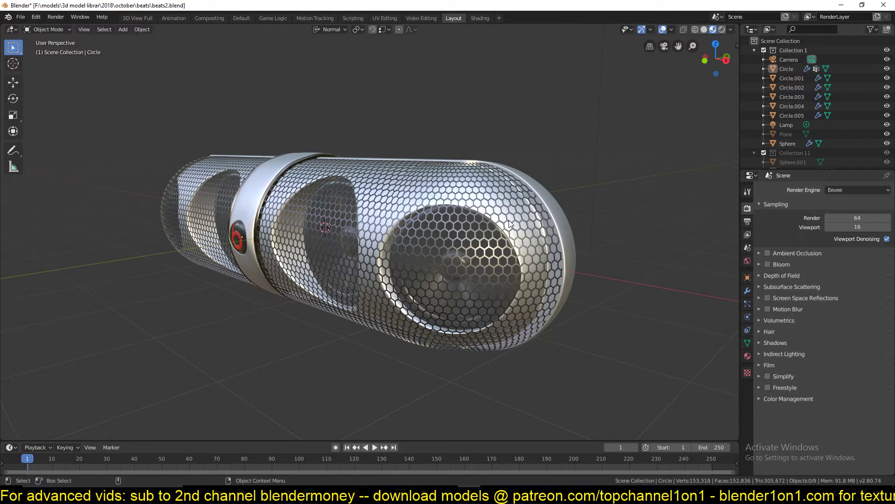
# Temporarily hide the speaker's grille, casing and an end driver to inspect the inner parts, restoring everything and clearing the selection.
pyautogui.moveTo(510, 224); pyautogui.dragTo(487, 214, button='middle')
pyautogui.click(498, 226)
pyautogui.press('h')
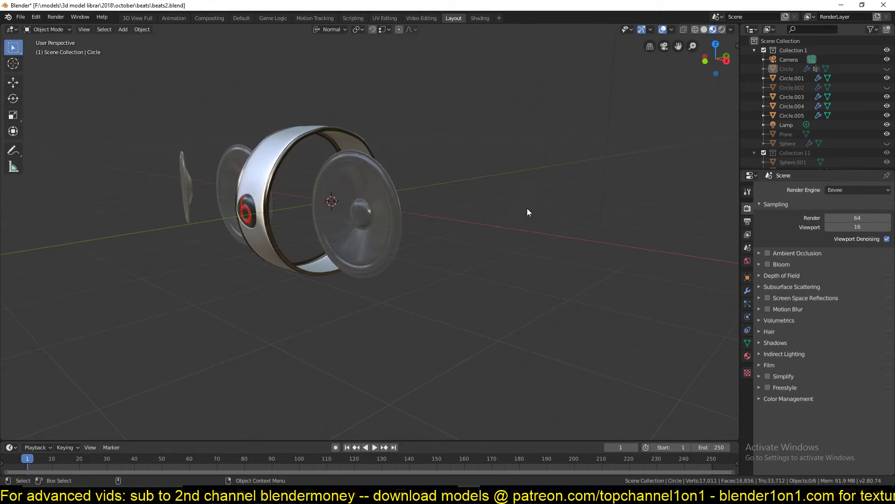
pyautogui.hotkey('alt', 'h')
pyautogui.hotkey('alt', 'a')
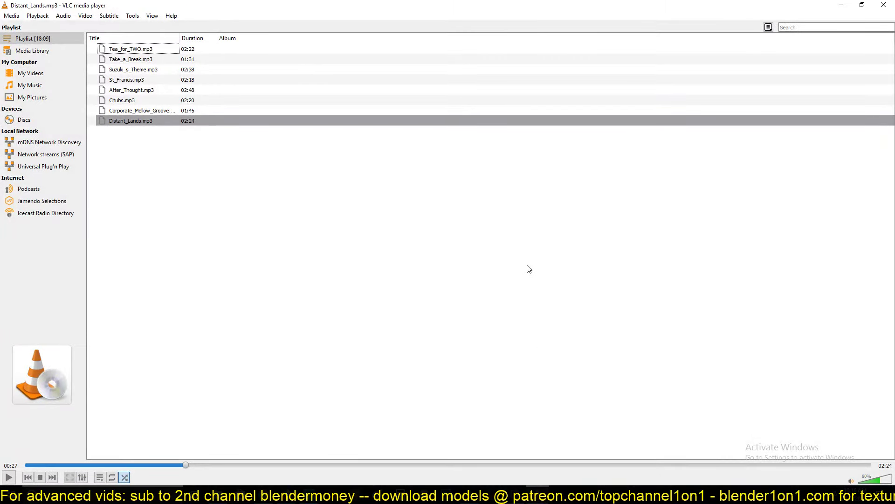
# Rewind Distant_Lands.mp3 to its beginning in VLC, pause playback and return to Blender.
pyautogui.click(8, 477)
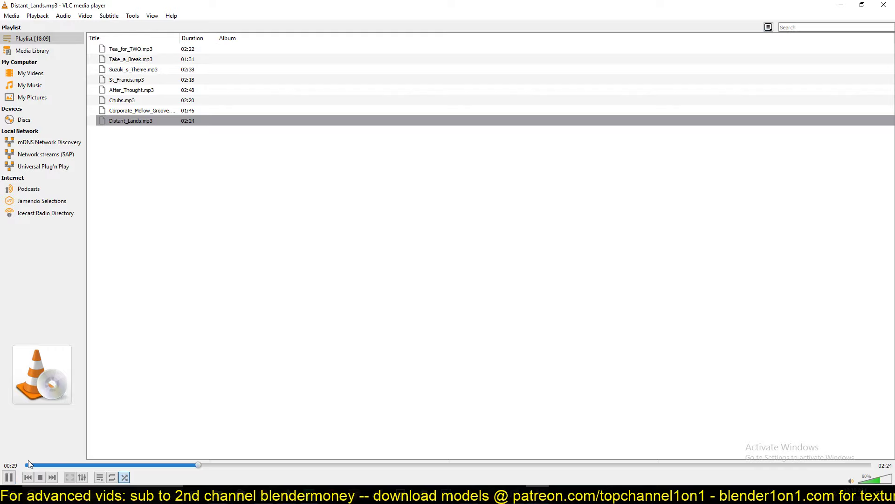
pyautogui.click(26, 465)
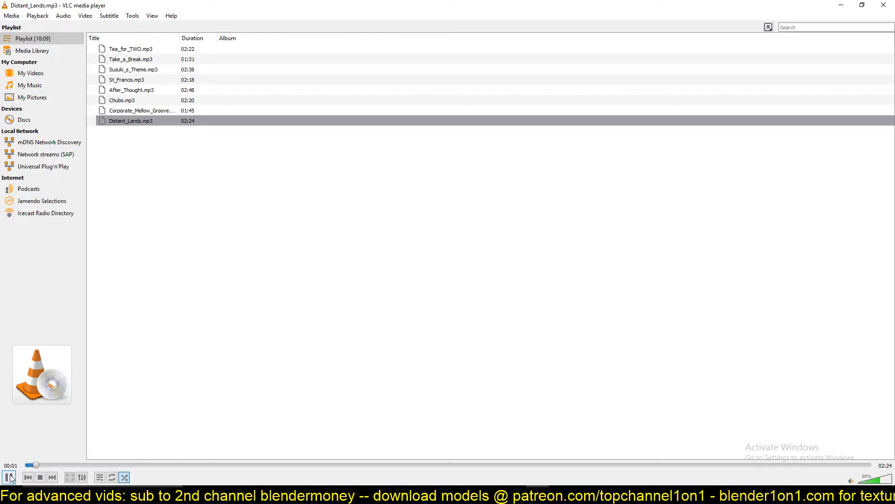
pyautogui.click(10, 476)
pyautogui.click(841, 6)
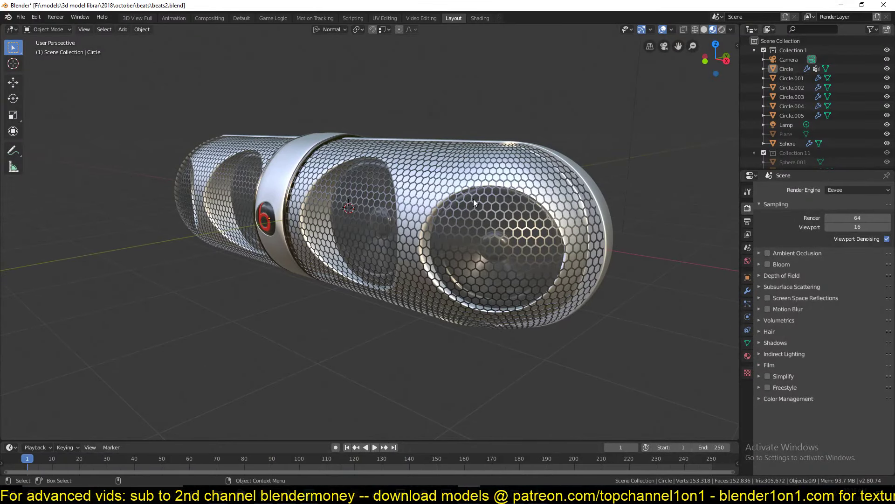
# Examine the speaker from several angles and hide its hexagonal grille in the front view to expose the drivers.
pyautogui.moveTo(474, 199); pyautogui.dragTo(518, 211, button='middle')
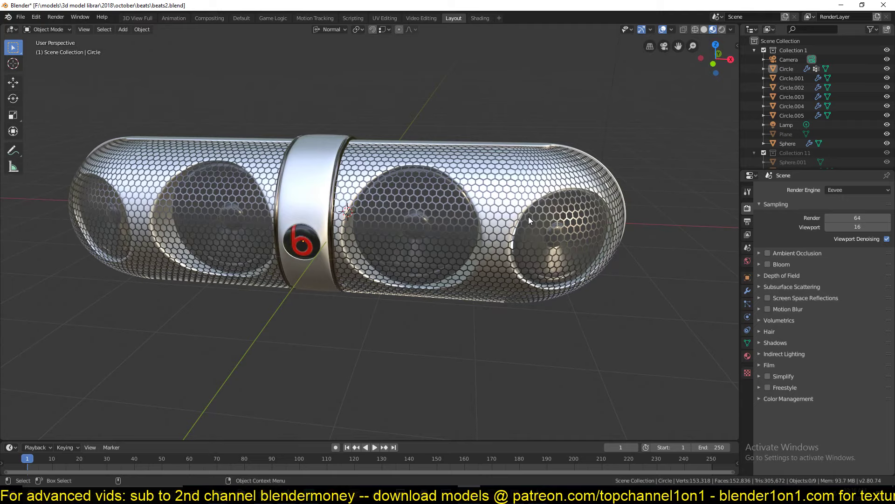
pyautogui.moveTo(529, 218); pyautogui.dragTo(306, 100, button='middle')
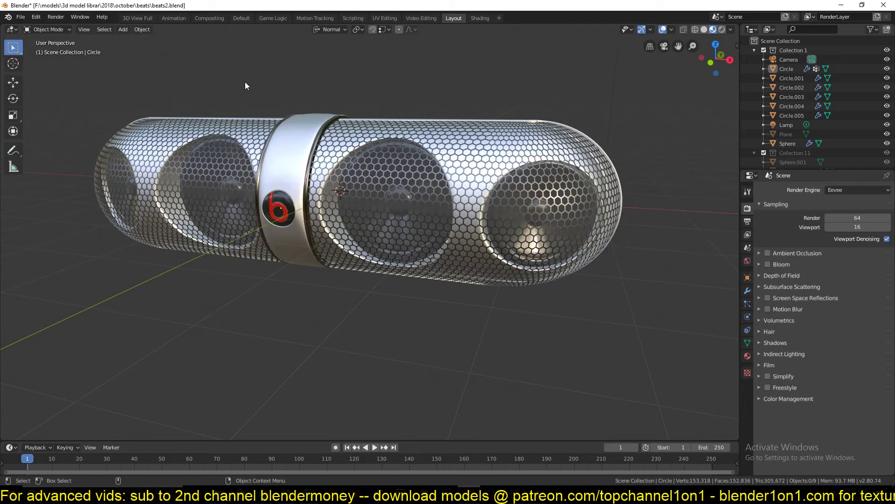
pyautogui.press('KP_1')
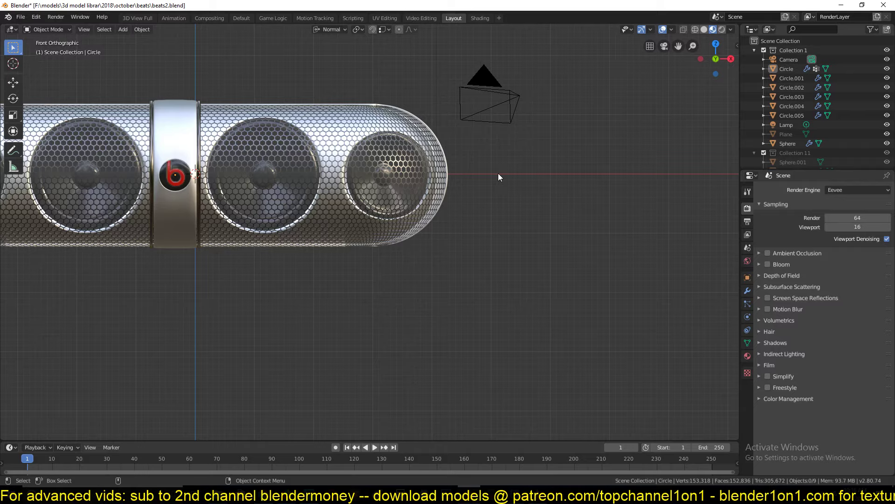
pyautogui.keyDown('shift'); pyautogui.moveTo(498, 173); pyautogui.dragTo(436, 155, button='middle'); pyautogui.keyUp('shift')
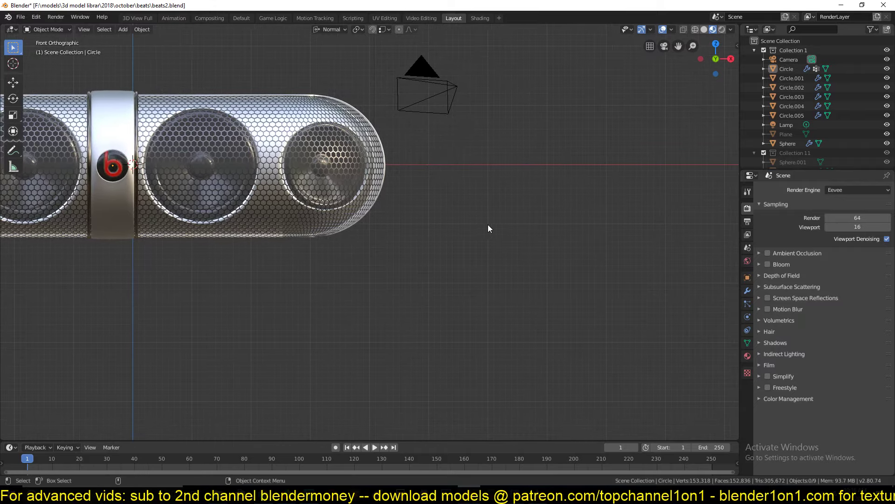
pyautogui.keyDown('shift'); pyautogui.moveTo(488, 225); pyautogui.dragTo(465, 224, button='middle'); pyautogui.keyUp('shift')
pyautogui.click(298, 153)
pyautogui.press('h')
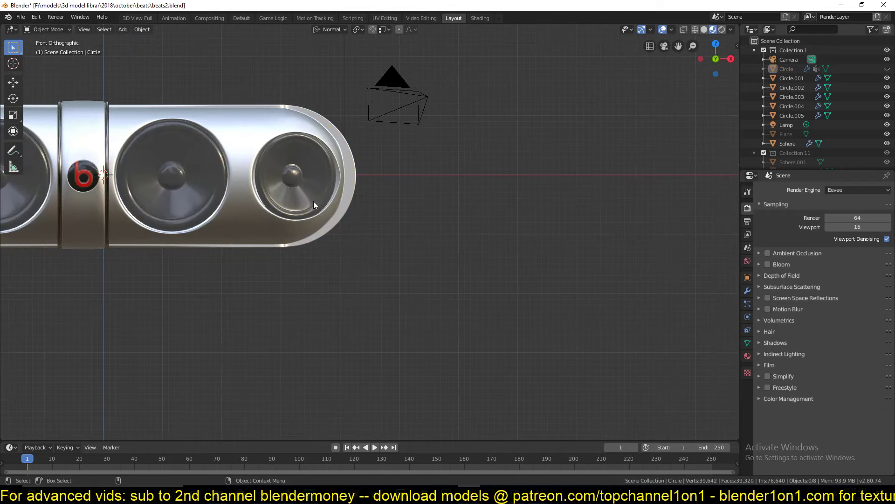
# Inspect the small end driver's mesh in Edit Mode, return to the front view, unhide the grille and clear the selection.
pyautogui.moveTo(313, 205); pyautogui.dragTo(365, 204, button='middle')
pyautogui.click(352, 212)
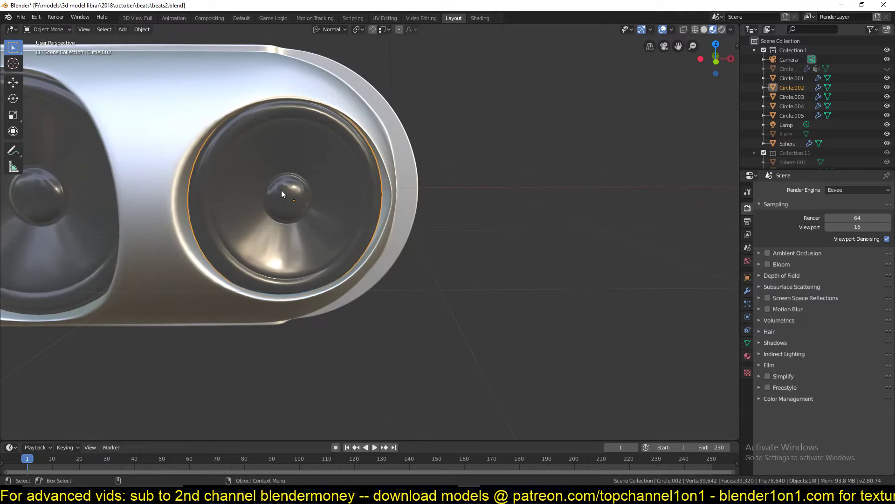
pyautogui.press('Tab')
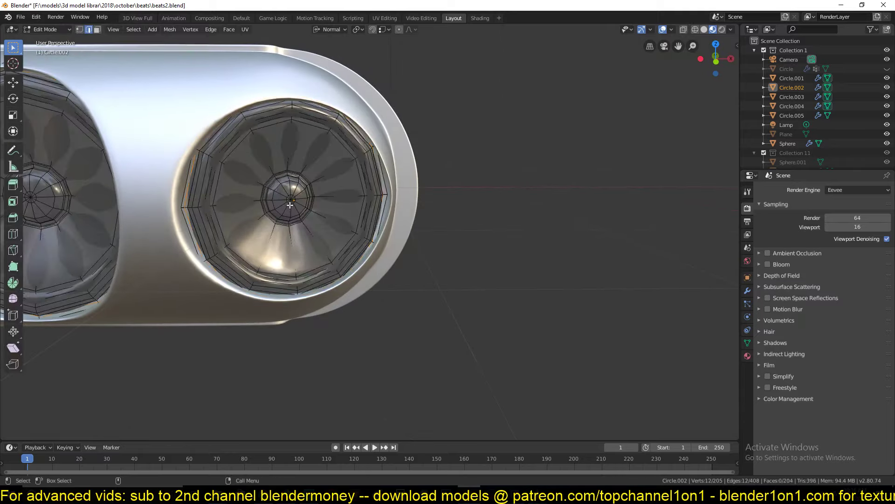
pyautogui.press('Tab')
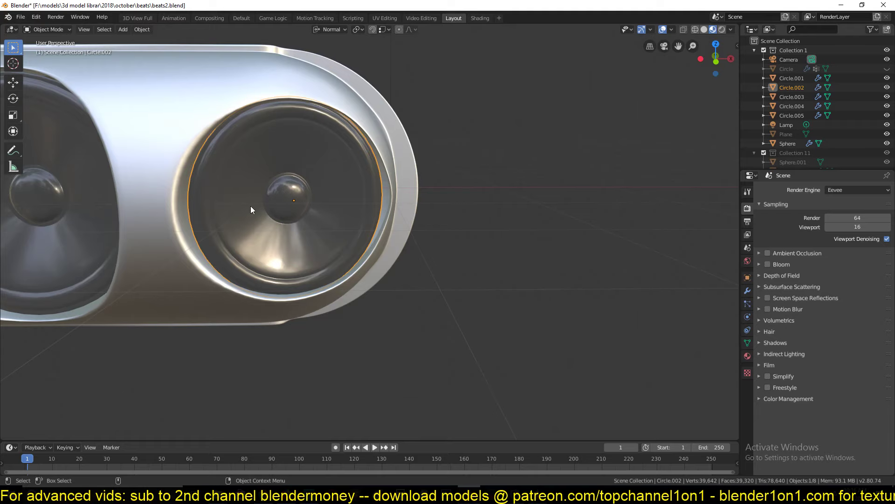
pyautogui.press('KP_1')
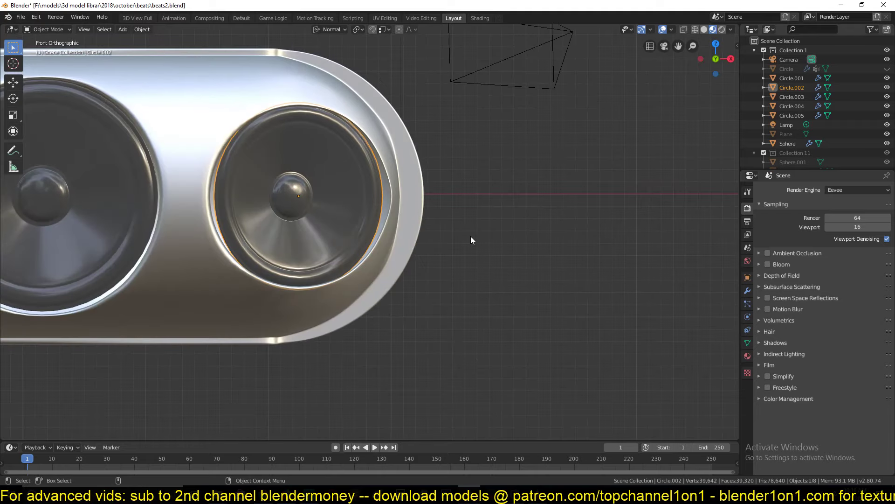
pyautogui.hotkey('alt', 'h')
pyautogui.keyDown('shift'); pyautogui.moveTo(471, 236); pyautogui.dragTo(356, 231, button='middle'); pyautogui.keyUp('shift')
pyautogui.click(357, 231)
# Add a cone-shaped empty and move it beside the speaker's end, at about X 10.2 and Z 0.12.
pyautogui.keyDown('shift'); pyautogui.moveTo(459, 214); pyautogui.dragTo(380, 241, button='middle'); pyautogui.keyUp('shift')
pyautogui.hotkey('shift', 'a')
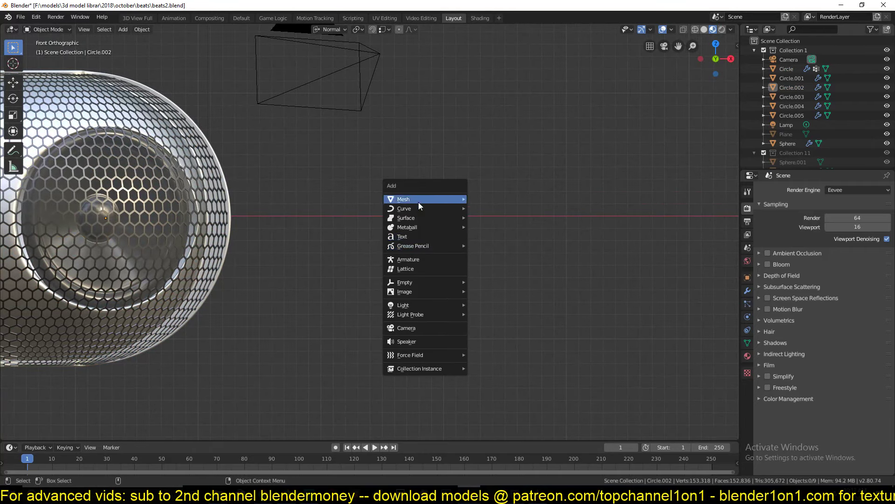
pyautogui.moveTo(427, 283)
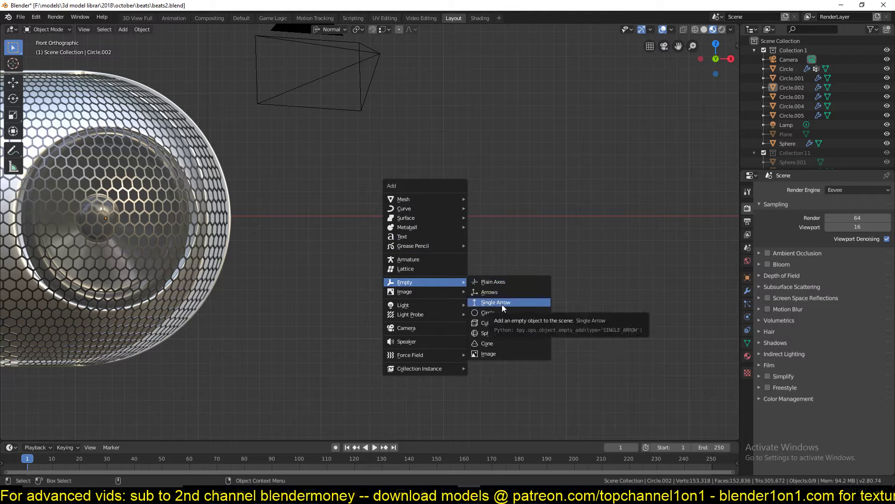
pyautogui.click(510, 342)
pyautogui.scroll(-6, 469, 240)
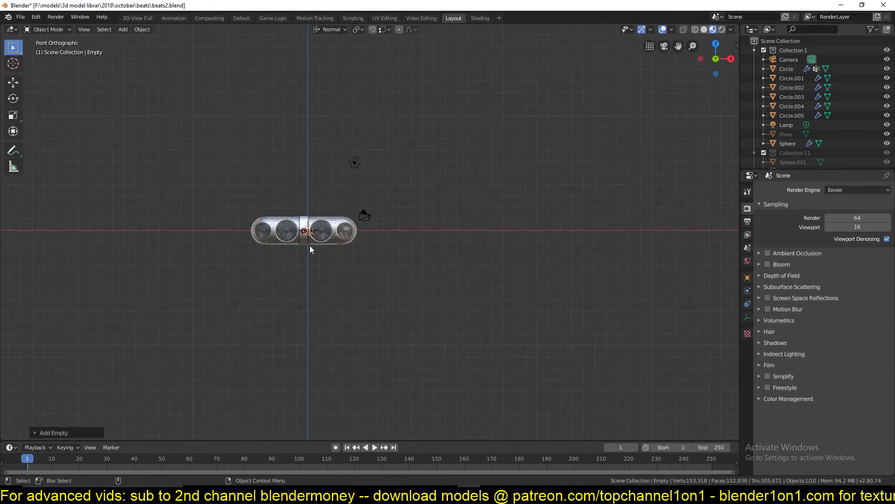
pyautogui.press('g')
pyautogui.click(424, 244)
# Rotate the cone empty 90° about the X axis in the side view so that it points upward.
pyautogui.press('KP_3')
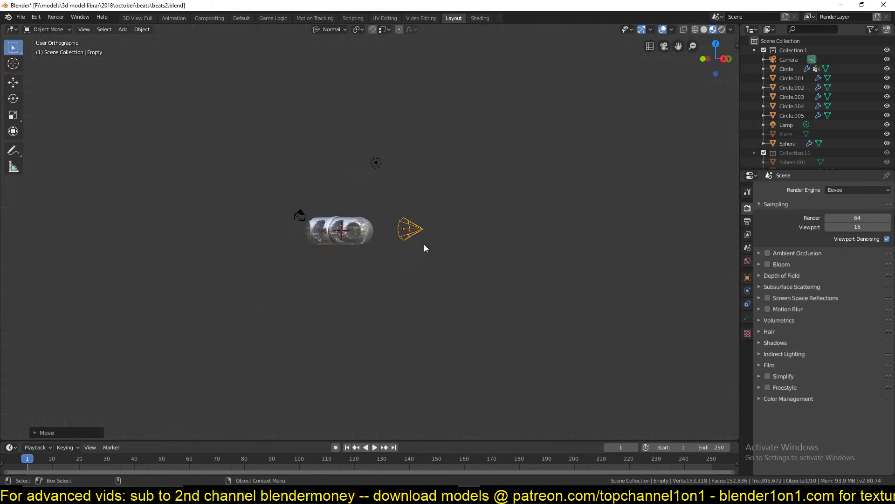
pyautogui.write('r-90')
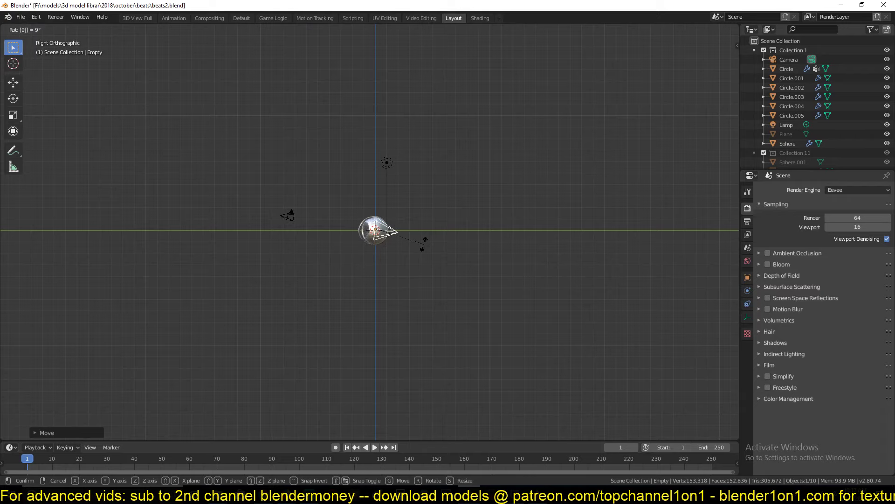
pyautogui.press('Return')
pyautogui.moveTo(424, 244); pyautogui.dragTo(457, 258, button='middle')
# Try applying the object transform to the cone empty and undo it.
pyautogui.hotkey('ctrl', 'a')
pyautogui.click(445, 269)
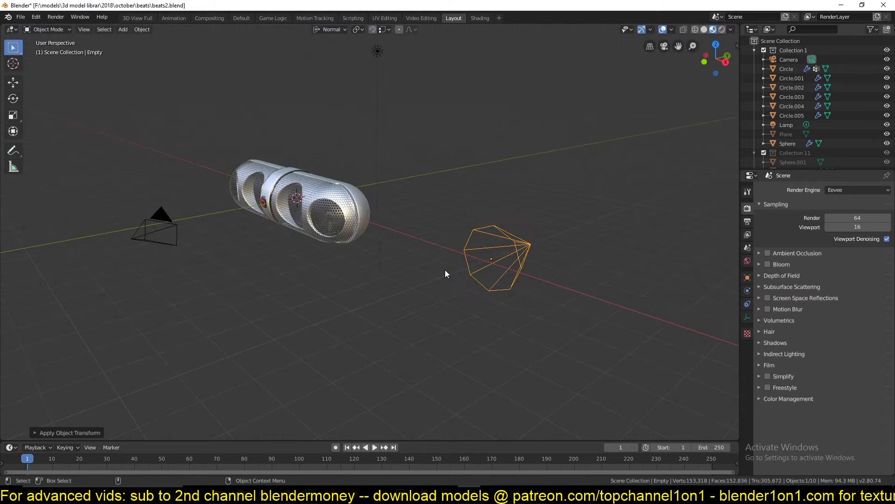
pyautogui.hotkey('ctrl', 'z')
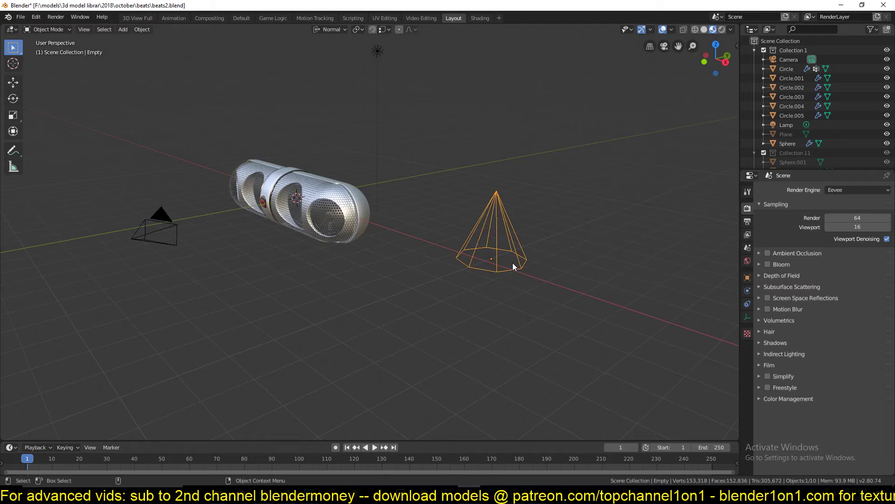
# Add a general Animation workspace and change its small camera view area to the Graph Editor.
pyautogui.moveTo(513, 262); pyautogui.dragTo(345, 186, button='middle')
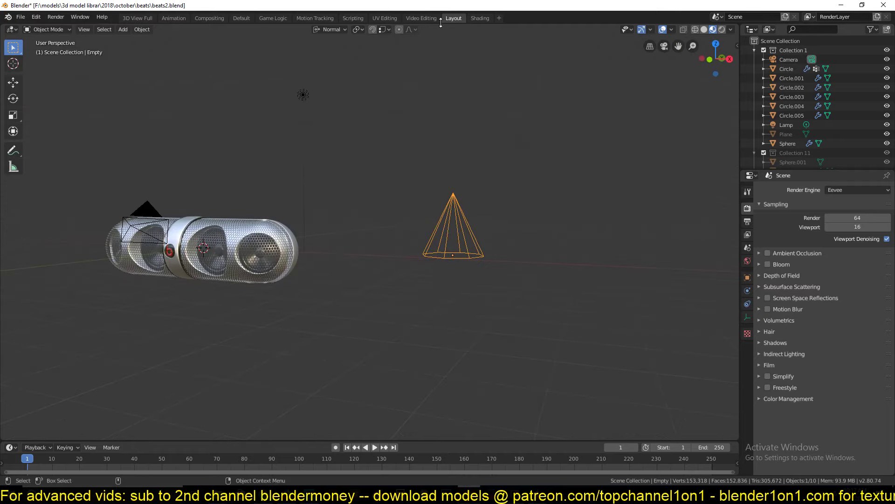
pyautogui.moveTo(496, 86); pyautogui.dragTo(600, 131, button='middle')
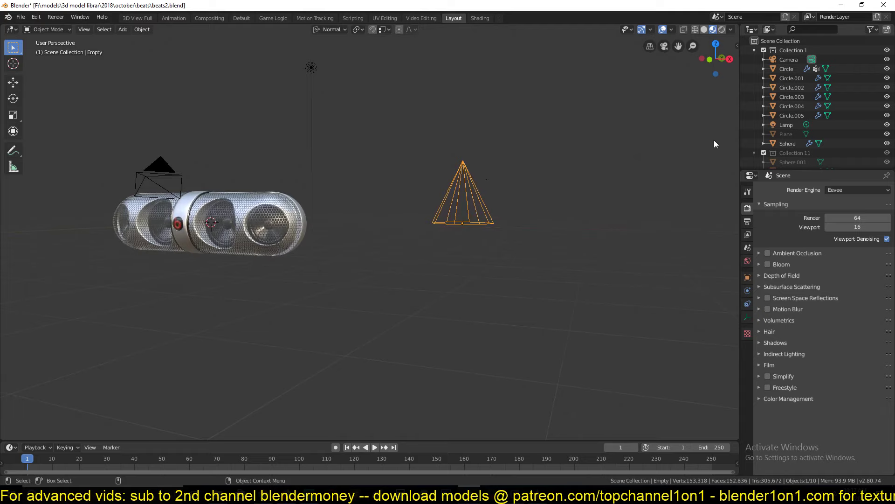
pyautogui.click(499, 18)
pyautogui.moveTo(497, 37)
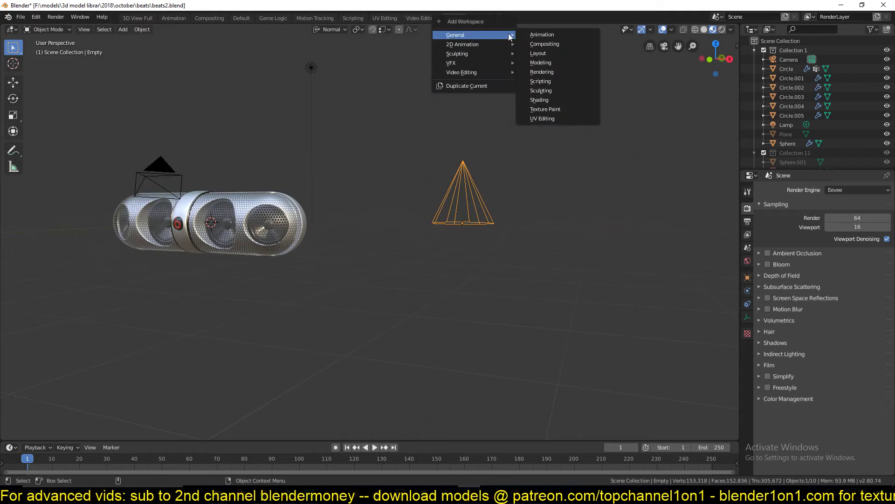
pyautogui.click(541, 35)
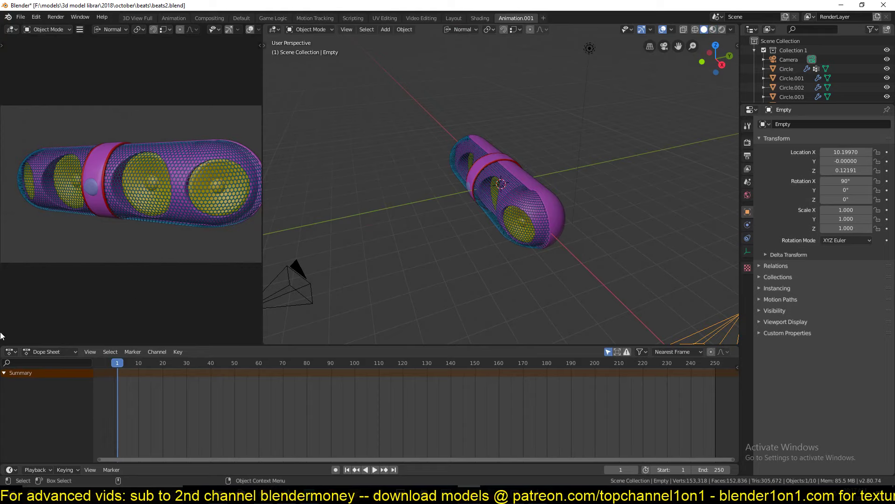
pyautogui.click(11, 31)
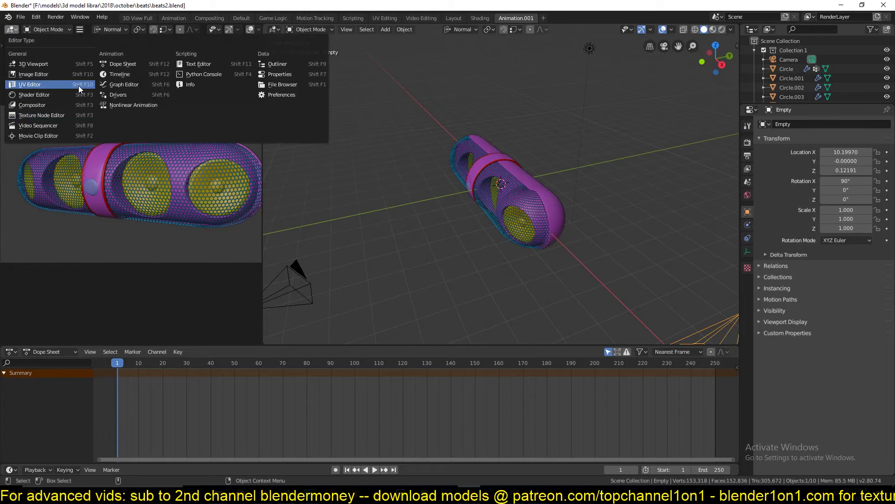
pyautogui.click(122, 85)
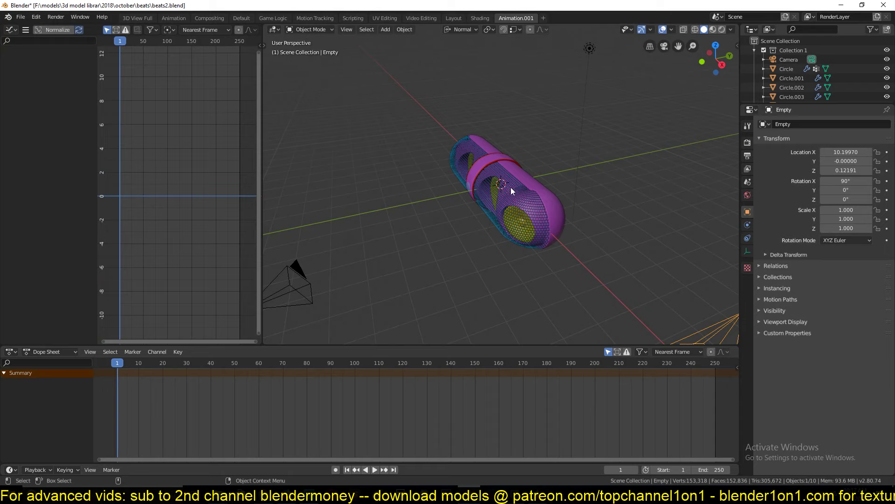
# Turn on automatic keyframing and insert location, rotation and scale keyframes on the cone empty at frame 1.
pyautogui.moveTo(510, 186); pyautogui.dragTo(485, 174, button='middle')
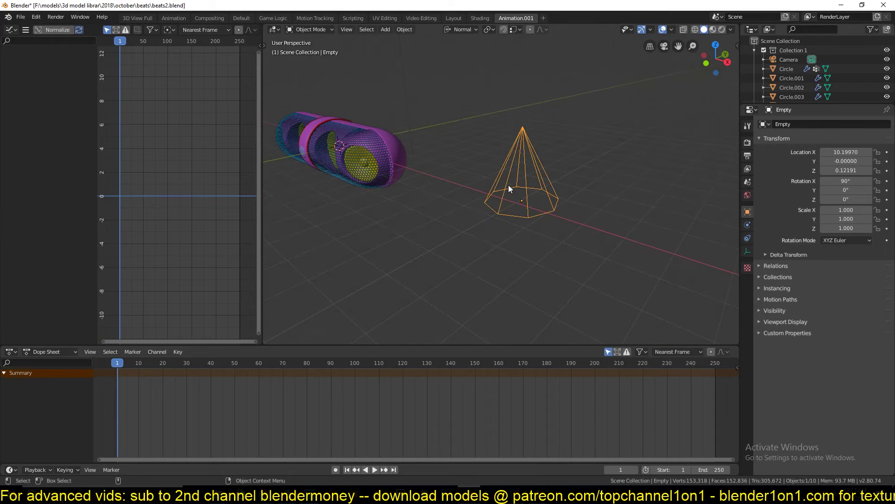
pyautogui.click(336, 469)
pyautogui.press('i')
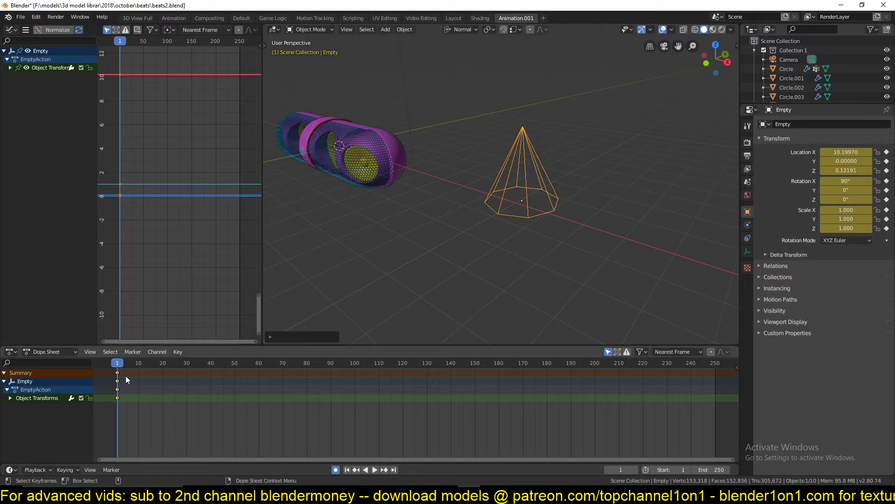
# Change the lower Dope Sheet area to the Graph Editor and expand the empty's Object Transforms channels.
pyautogui.scroll(-1, 107, 105)
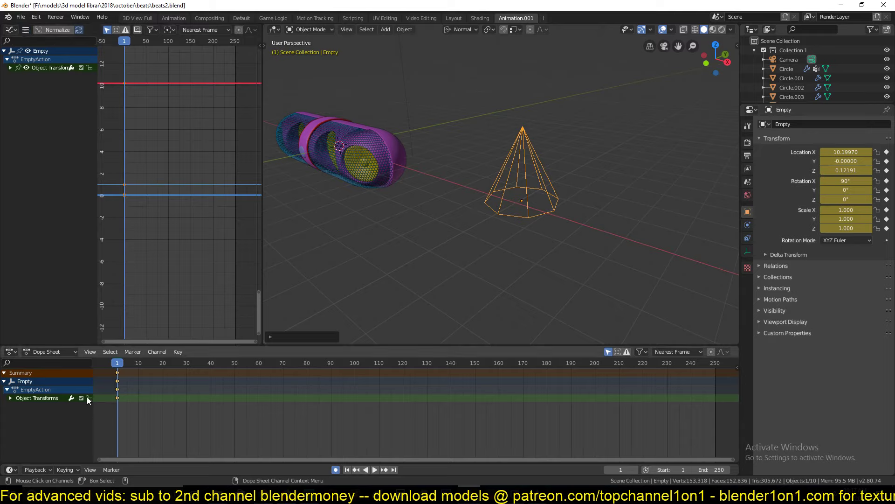
pyautogui.hotkey('ctrl', 'Tab')
pyautogui.hotkey('ctrl', 'Tab')
pyautogui.hotkey('ctrl', 'Tab')
pyautogui.hotkey('ctrl', 'Tab')
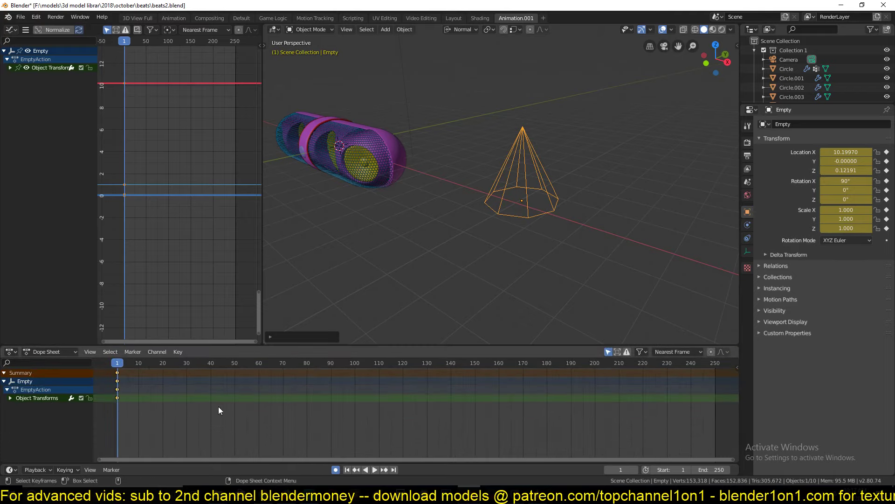
pyautogui.hotkey('ctrl', 'Tab')
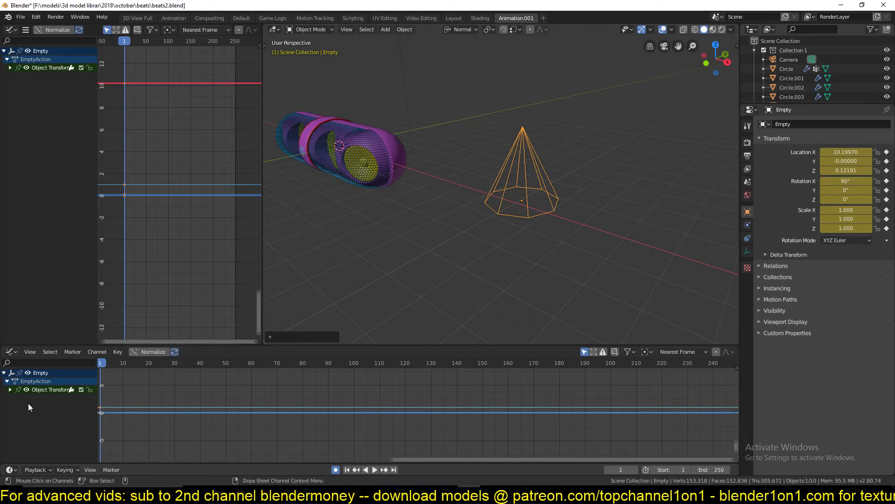
pyautogui.click(11, 389)
# Turn off automatic keyframing and fit all of the empty's curves in the lower Graph Editor.
pyautogui.scroll(-1, 141, 416)
pyautogui.scroll(-3, 449, 232)
pyautogui.scroll(-2, 451, 232)
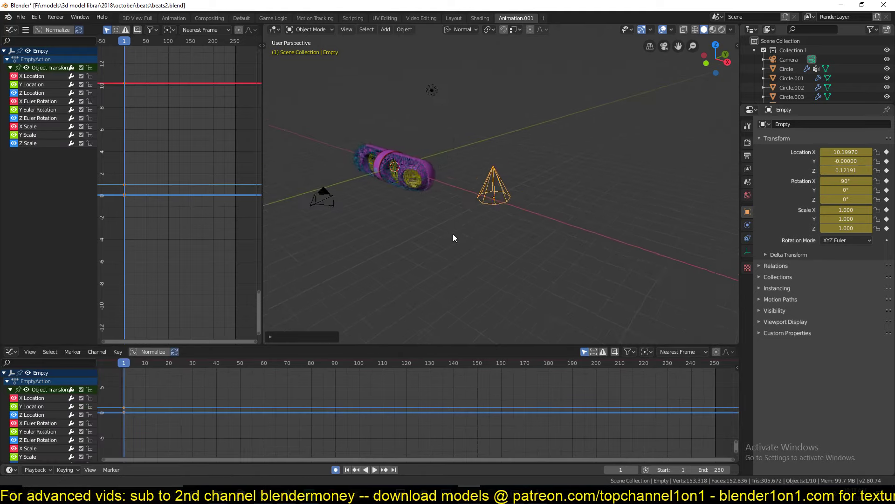
pyautogui.scroll(8, 452, 234)
pyautogui.scroll(-4, 433, 247)
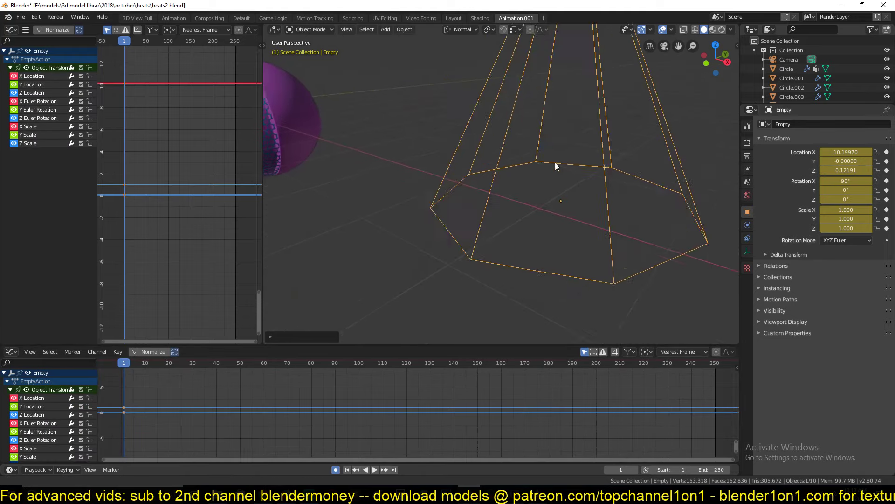
pyautogui.click(333, 470)
pyautogui.scroll(-2, 499, 200)
pyautogui.moveTo(499, 200)
pyautogui.keyDown('shift'); pyautogui.mouseDown(button='middle')
pyautogui.moveTo(476, 246)
pyautogui.moveTo(505, 213)
pyautogui.mouseUp(button='middle'); pyautogui.keyUp('shift')
pyautogui.press('Home')
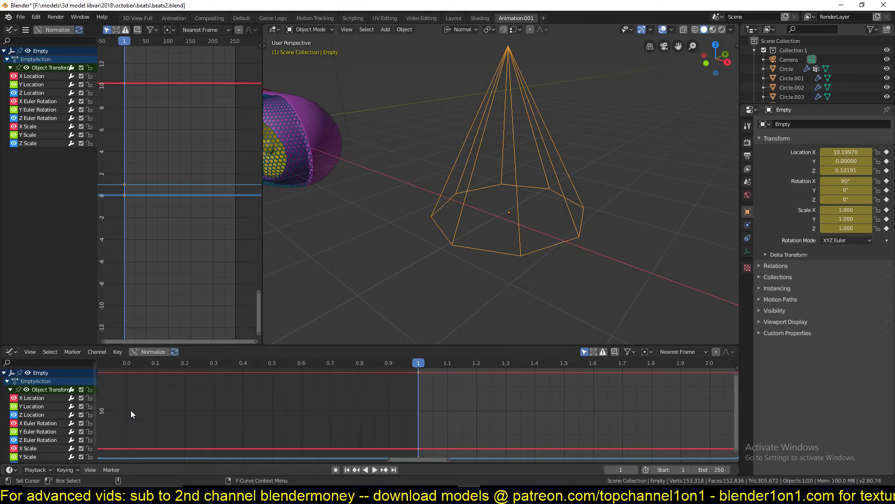
# Activate the Move tool in the 3D viewport, try moving the cone empty along its Y axis, and undo that move.
pyautogui.scroll(-2, 31, 417)
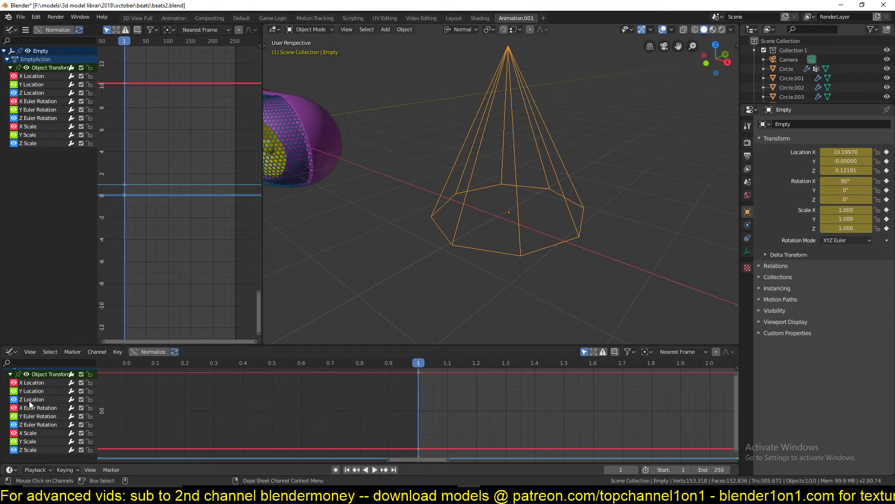
pyautogui.press('Home')
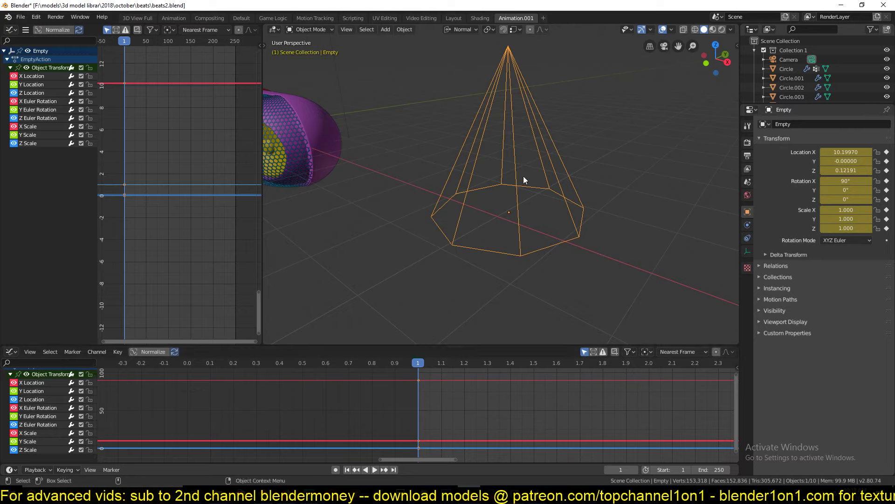
pyautogui.scroll(-4, 442, 221)
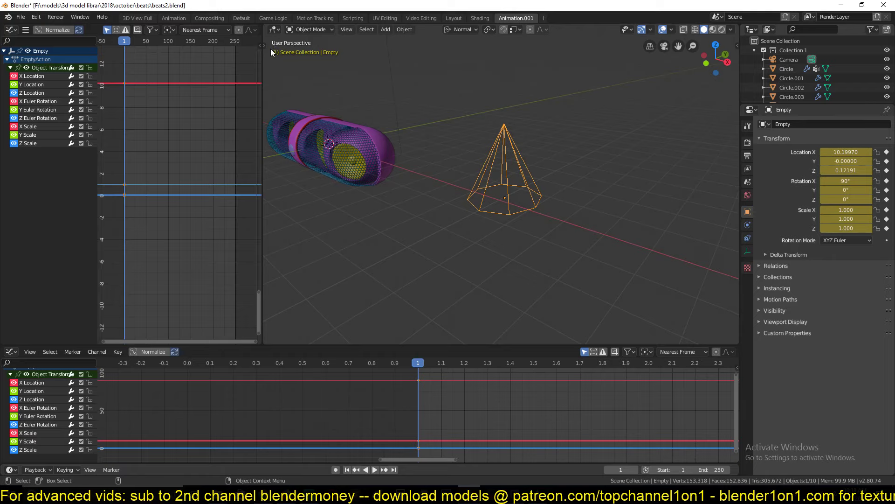
pyautogui.press('t')
pyautogui.click(276, 82)
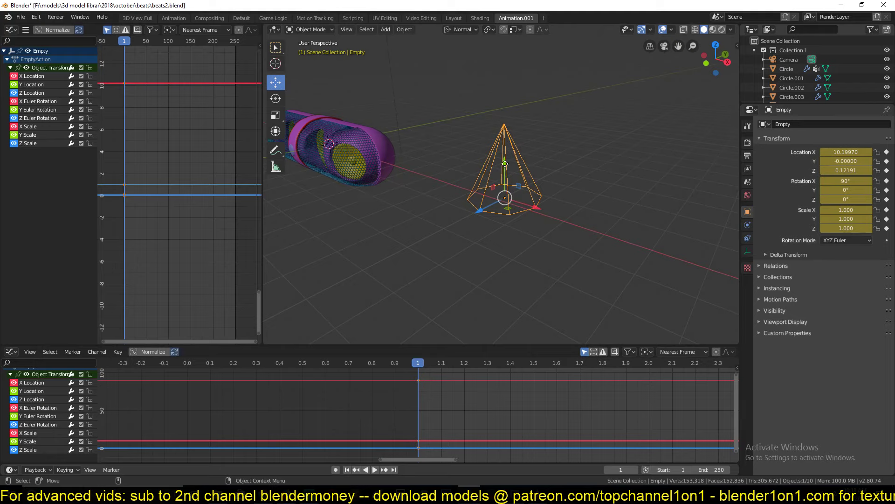
pyautogui.moveTo(505, 164); pyautogui.dragTo(536, 171)
pyautogui.hotkey('ctrl', 'z')
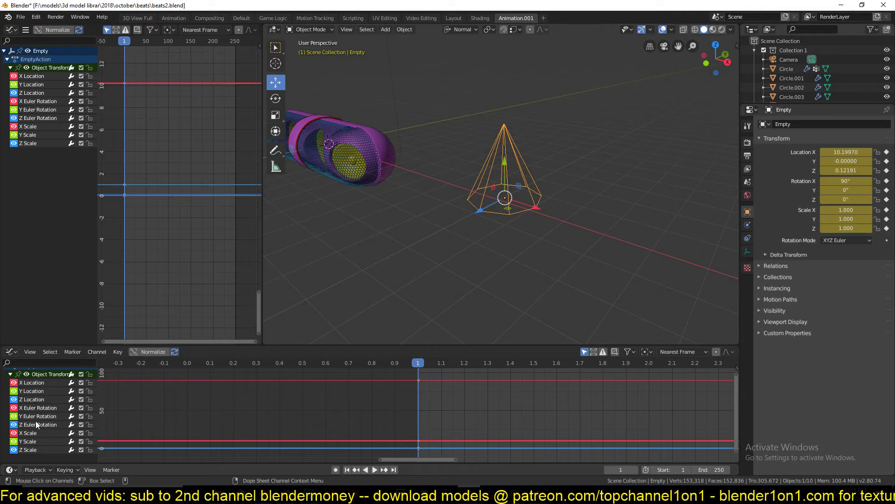
# Hide all of the empty's transform curves except Y Location and fit that curve in the lower Graph Editor.
pyautogui.click(30, 406)
pyautogui.click(29, 399)
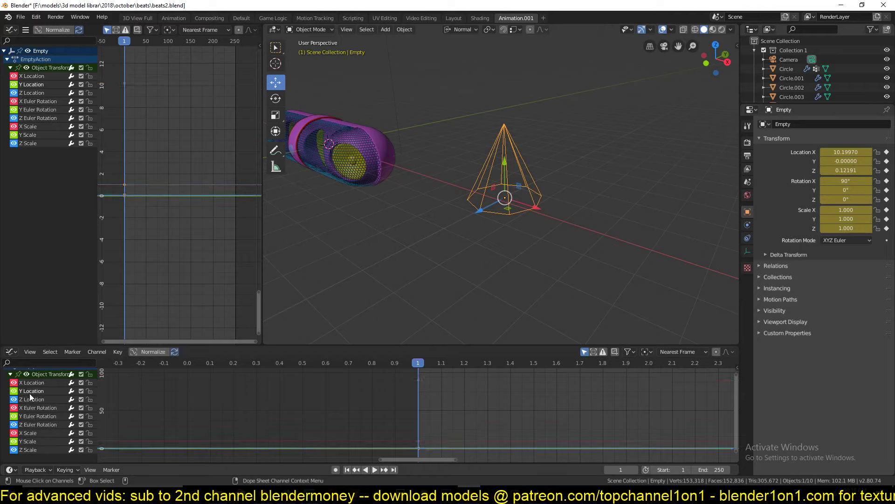
pyautogui.moveTo(33, 458); pyautogui.dragTo(62, 393)
pyautogui.click(38, 391)
pyautogui.click(329, 416)
pyautogui.press('Home')
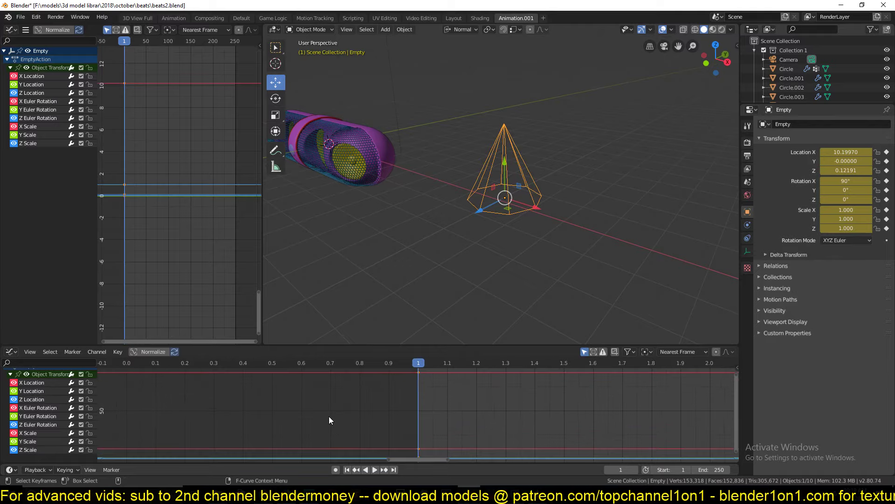
pyautogui.moveTo(14, 383); pyautogui.dragTo(14, 452)
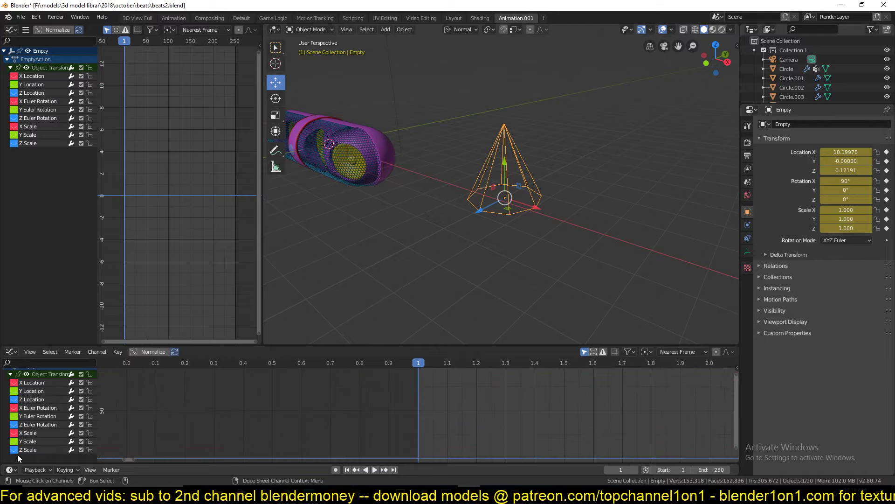
pyautogui.click(14, 392)
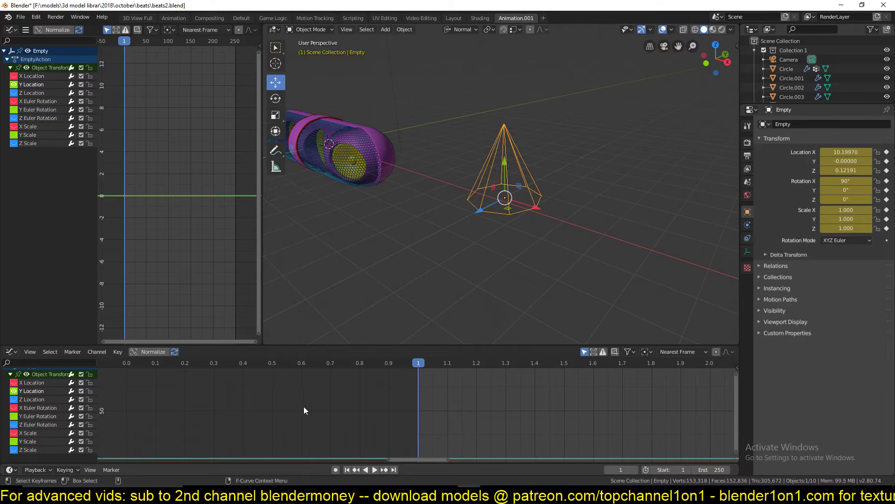
pyautogui.press('Home')
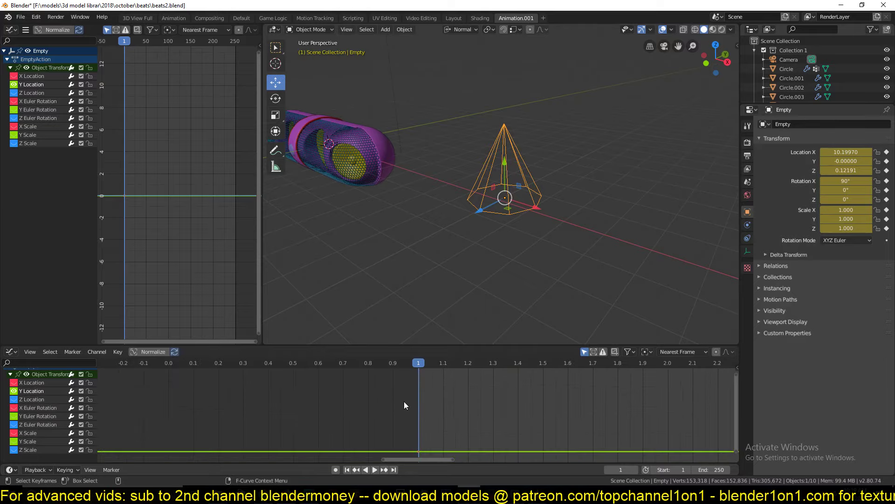
pyautogui.scroll(3, 431, 416)
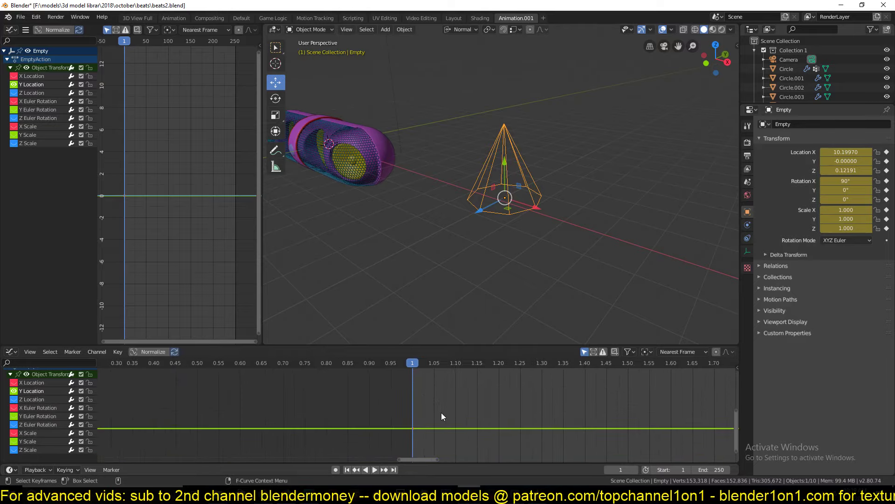
pyautogui.scroll(2, 402, 396)
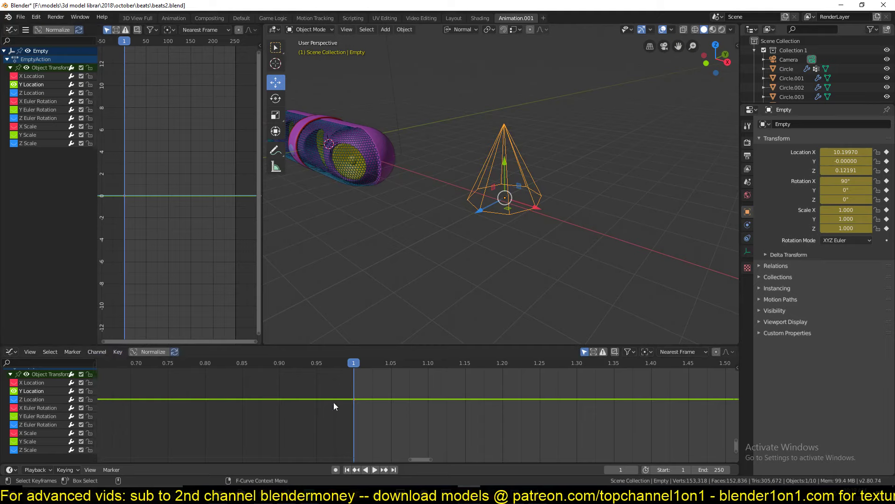
# Bake the sound file Distant_Lands.mp3 from the 2018 music folder to the empty's Y Location curve, keeping the default bake settings.
pyautogui.click(119, 352)
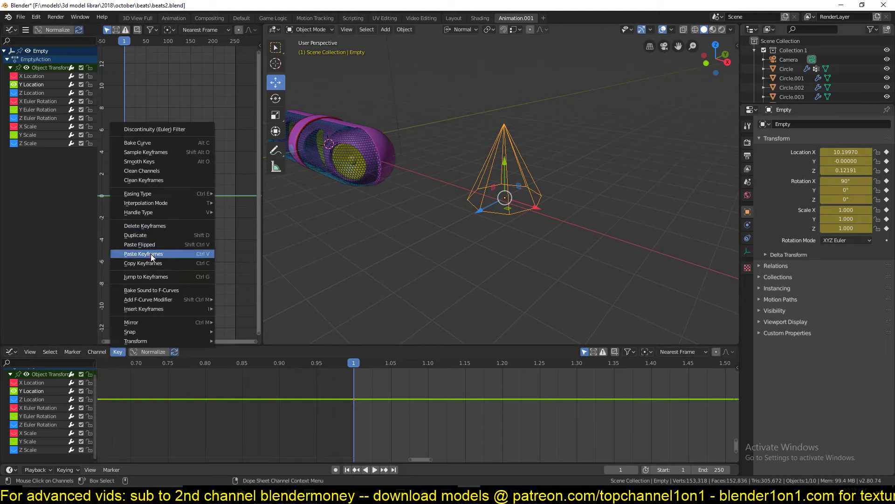
pyautogui.click(164, 289)
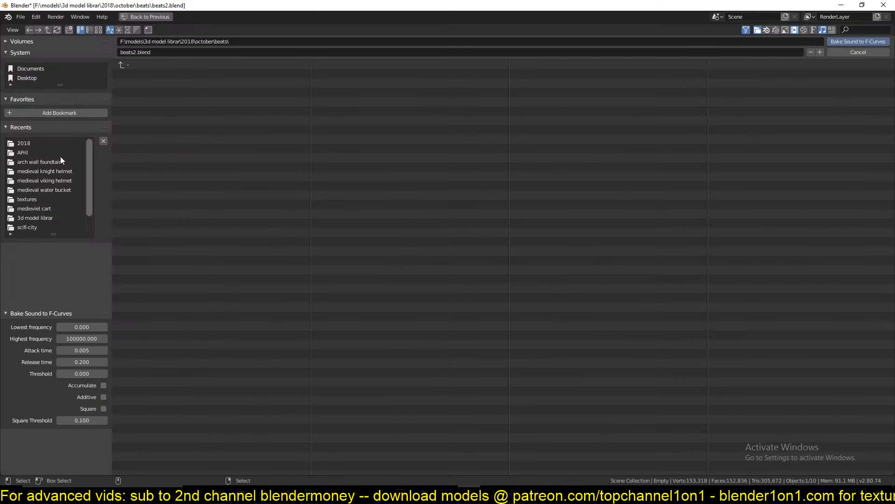
pyautogui.click(33, 143)
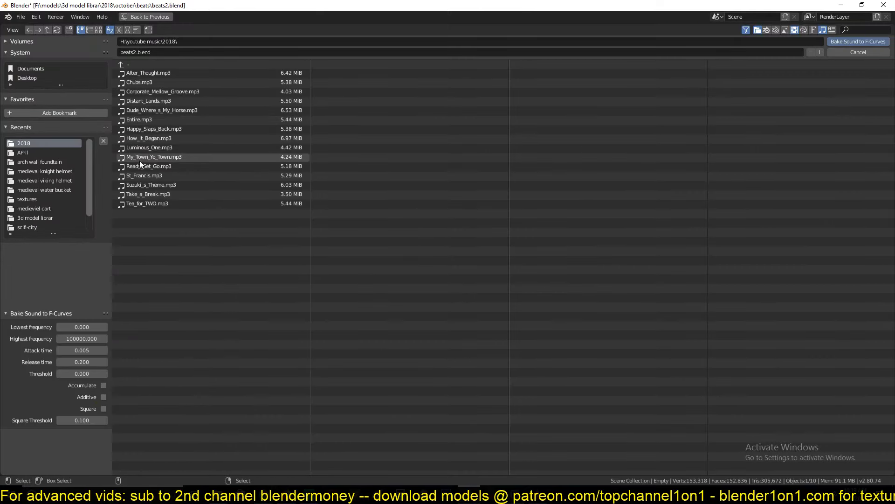
pyautogui.click(157, 100)
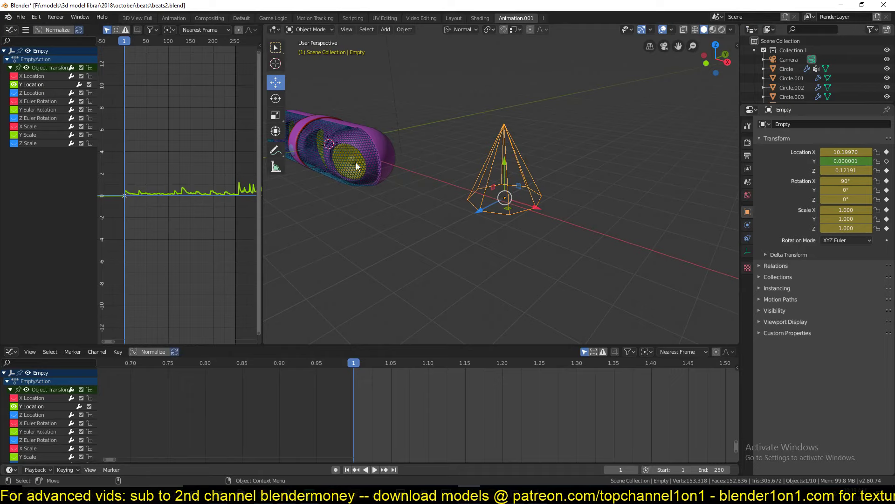
# Play the animation to examine how the cone empty moves with the baked sound curve, and stop the playback.
pyautogui.scroll(2, 184, 225)
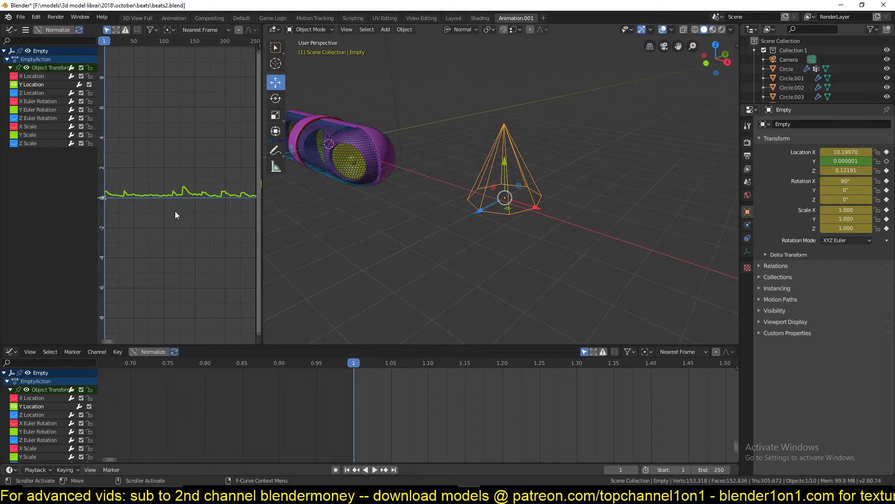
pyautogui.scroll(-1, 175, 211)
pyautogui.press('space')
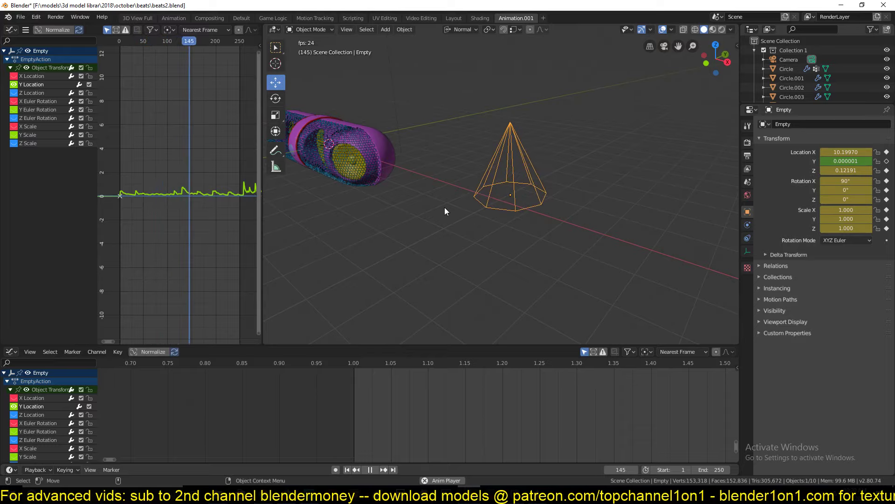
pyautogui.press('space')
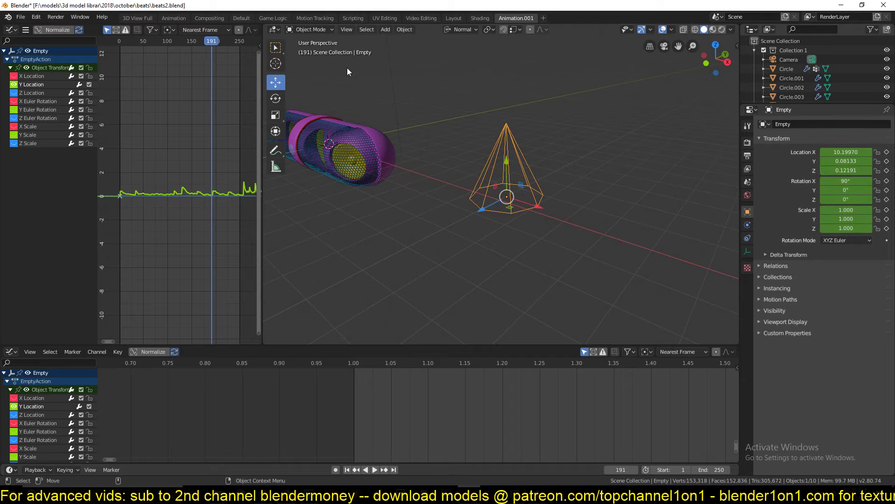
# Set the 3D viewport's transform orientation to Global.
pyautogui.click(459, 29)
pyautogui.click(471, 30)
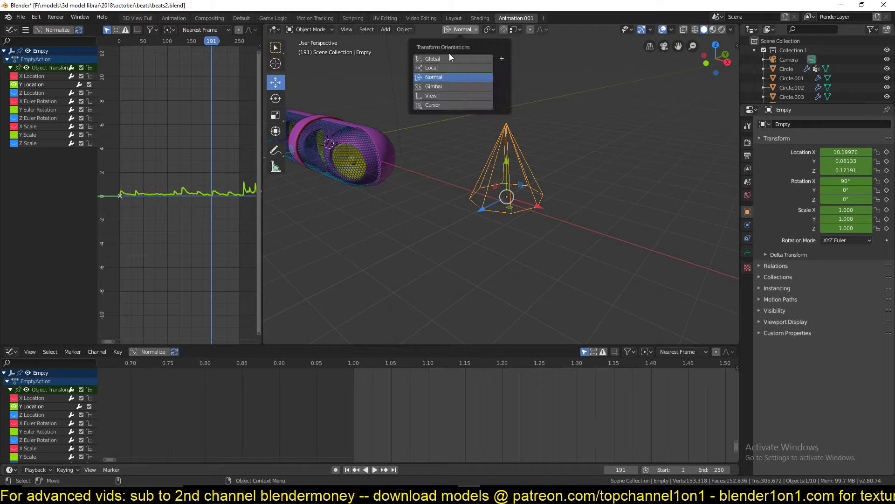
pyautogui.click(452, 78)
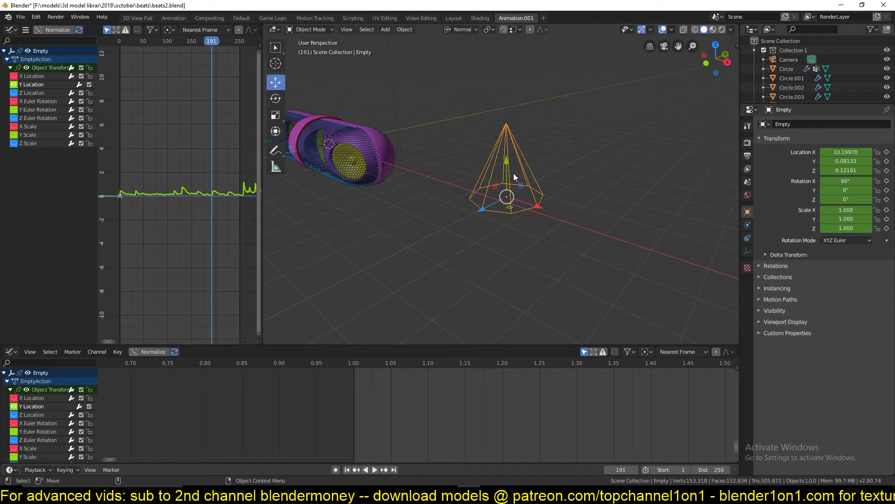
pyautogui.click(472, 30)
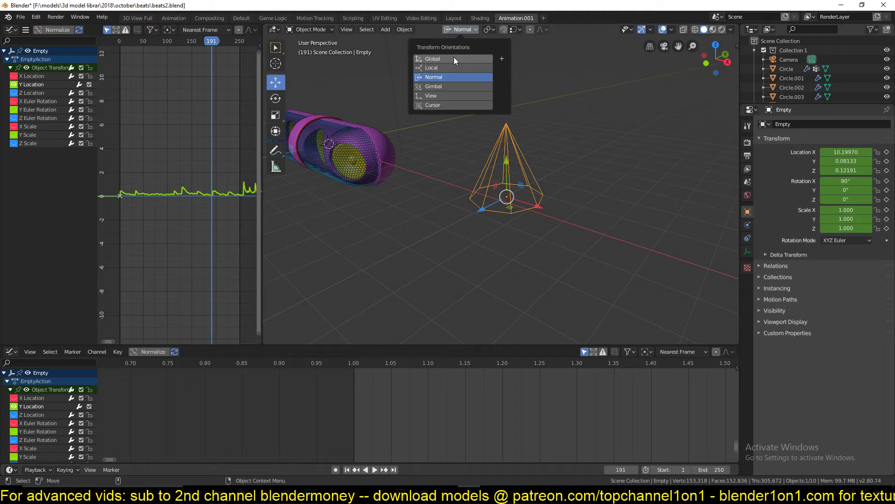
pyautogui.click(454, 59)
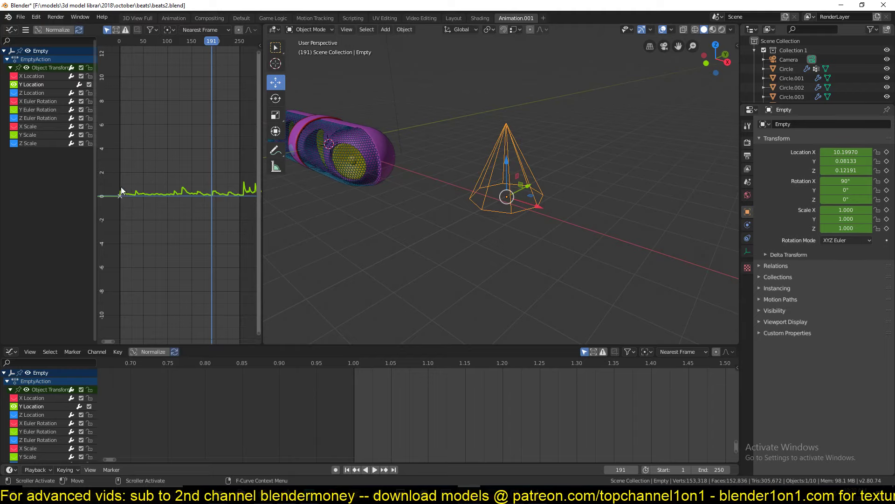
# Maximize the upper Graph Editor and try to paste keyframes into the empty's Z Location channel.
pyautogui.hotkey('ctrl', 'space')
pyautogui.scroll(1, 395, 256)
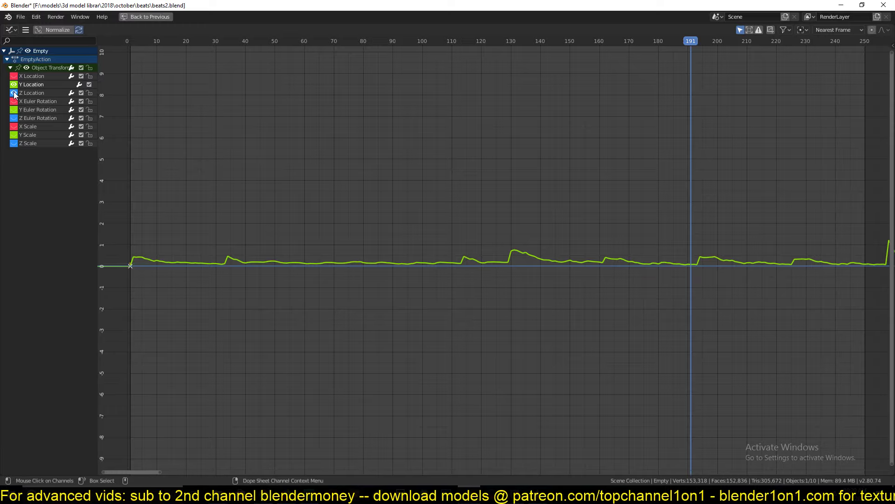
pyautogui.click(41, 93)
pyautogui.hotkey('ctrl', 'v')
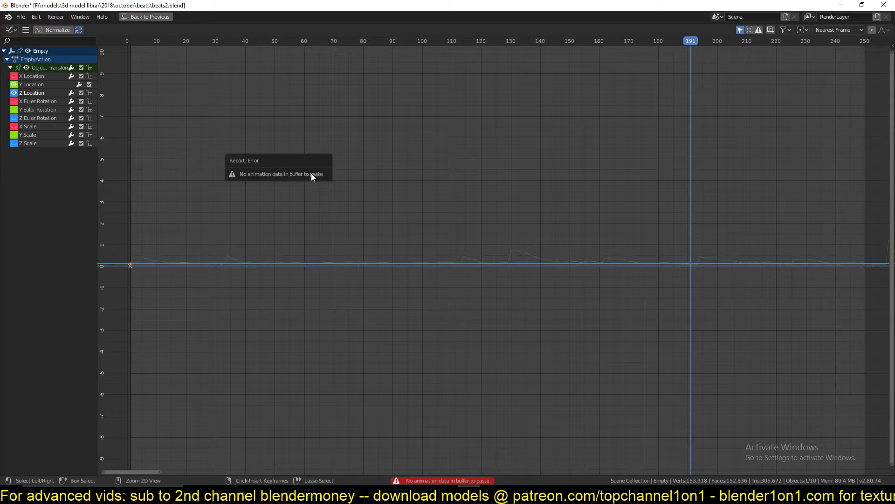
# Hide the Z Location curve again, select the baked Y Location channel and restore the full workspace layout.
pyautogui.click(13, 84)
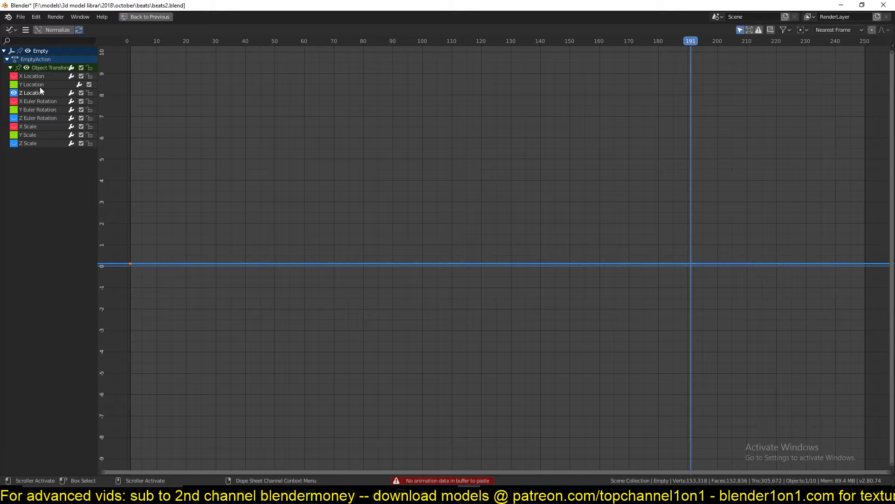
pyautogui.hotkey('alt', 'h')
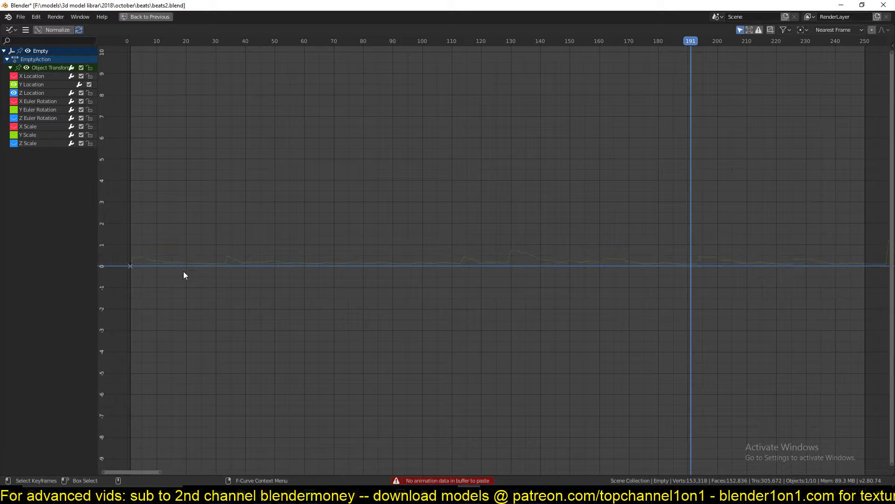
pyautogui.click(38, 84)
pyautogui.click(130, 263)
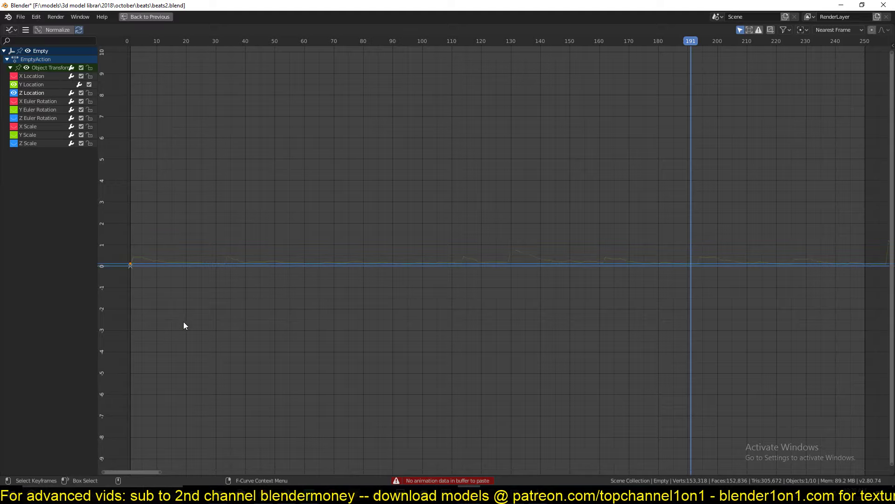
pyautogui.click(38, 85)
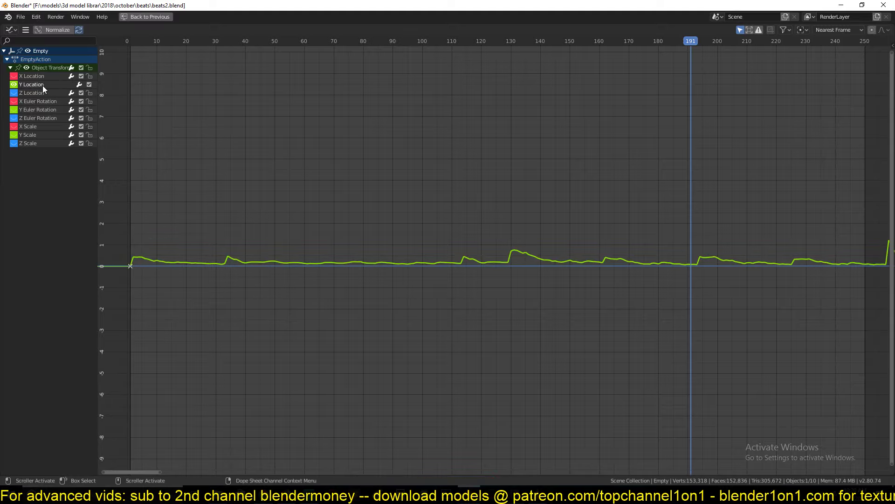
pyautogui.press('x')
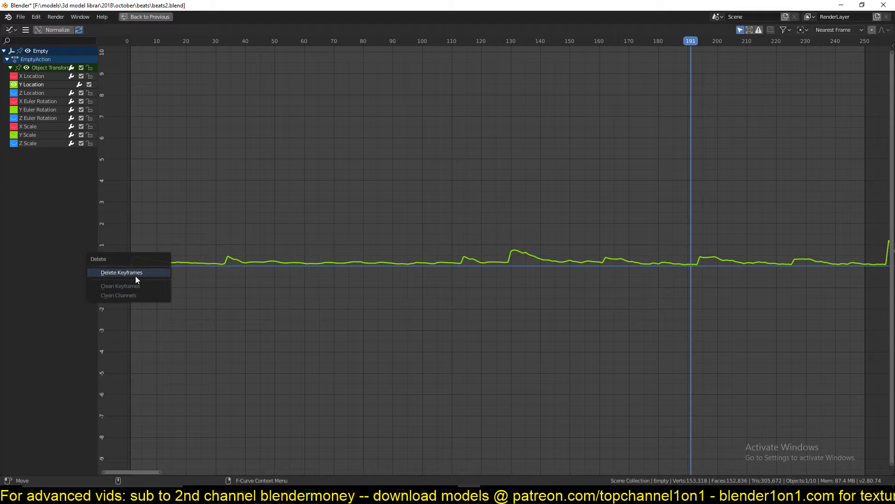
pyautogui.scroll(-5, 449, 245)
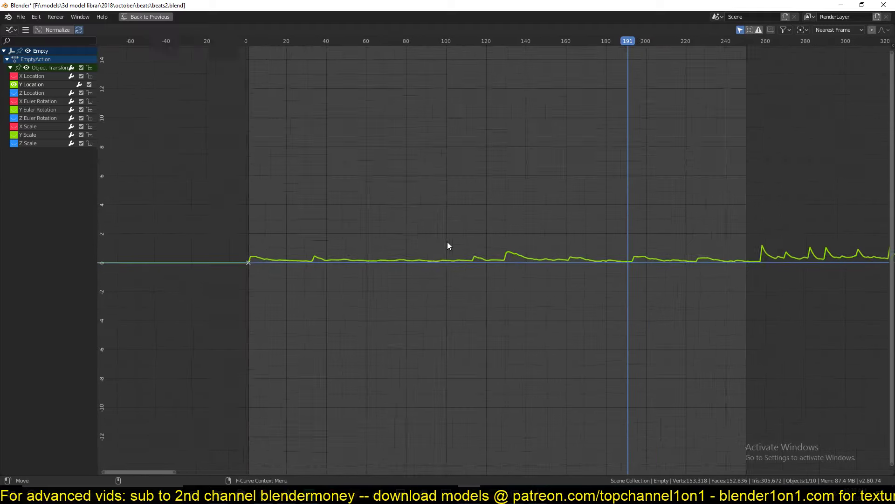
pyautogui.scroll(3, 449, 245)
pyautogui.hotkey('ctrl', 'space')
# Switch the lower editor to the Dope Sheet and delete the empty's baked Y Location channel from Object Transforms.
pyautogui.scroll(-3, 364, 317)
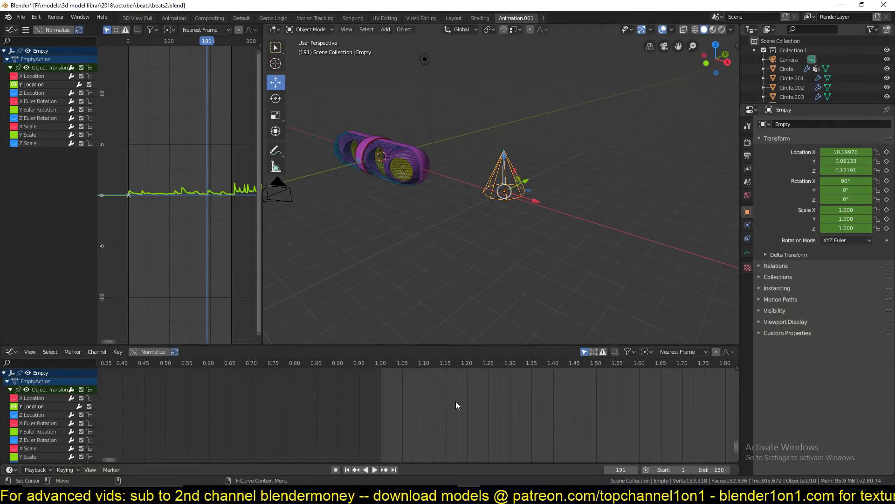
pyautogui.hotkey('ctrl', 'Tab')
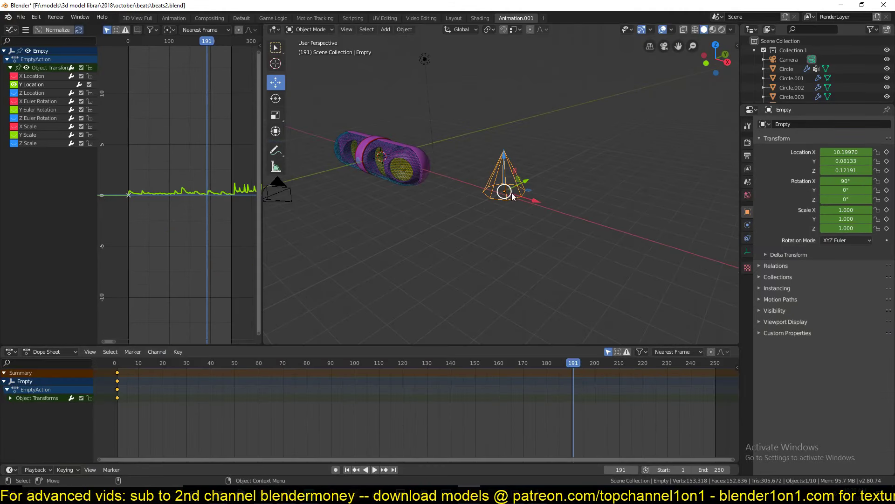
pyautogui.scroll(6, 512, 196)
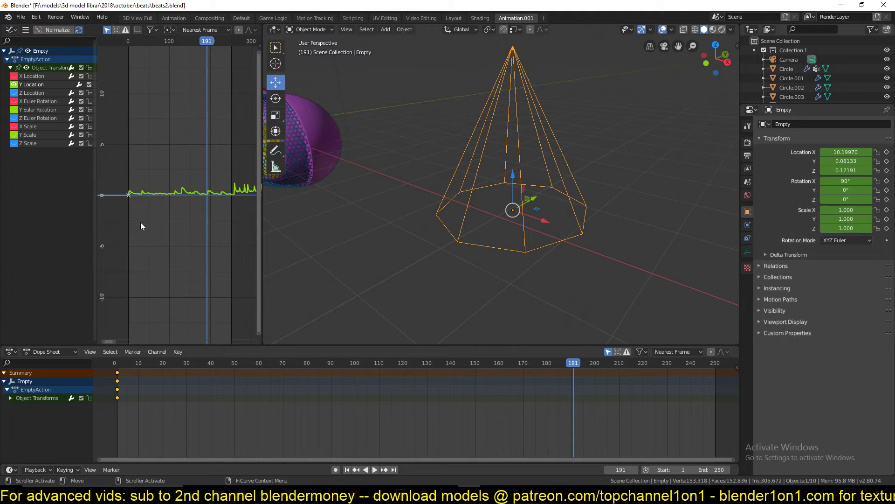
pyautogui.click(10, 400)
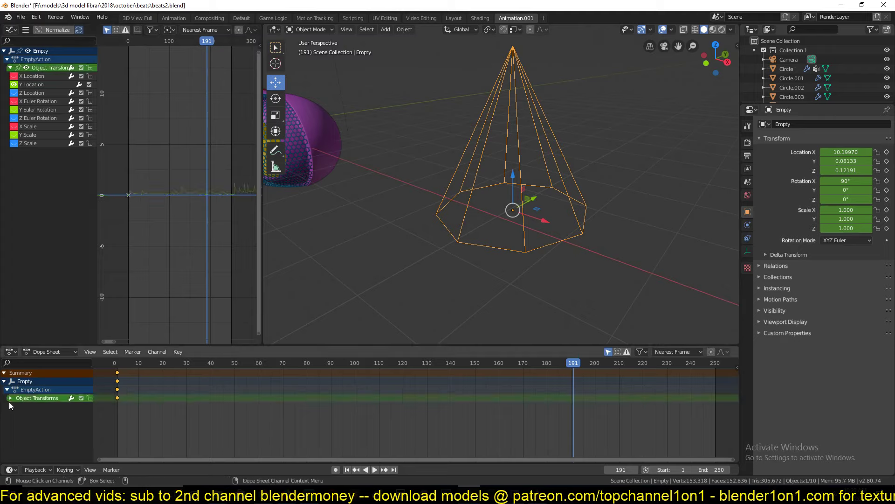
pyautogui.click(9, 398)
pyautogui.scroll(-2, 71, 422)
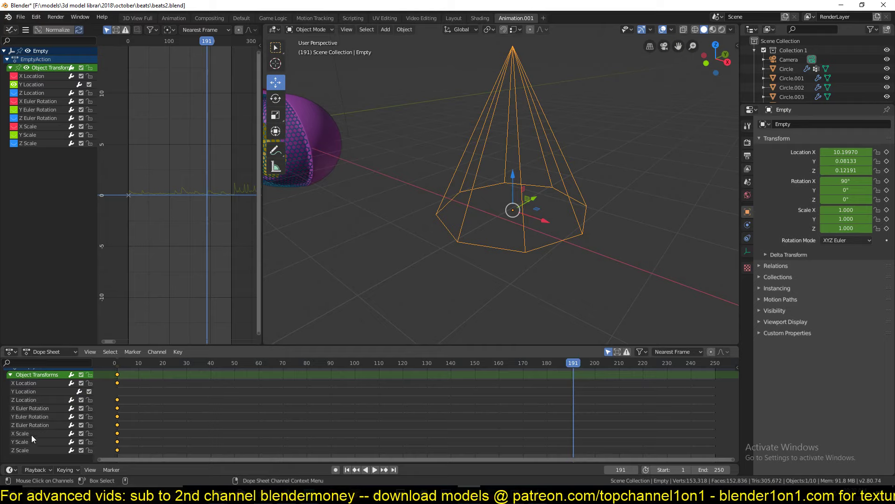
pyautogui.click(70, 392)
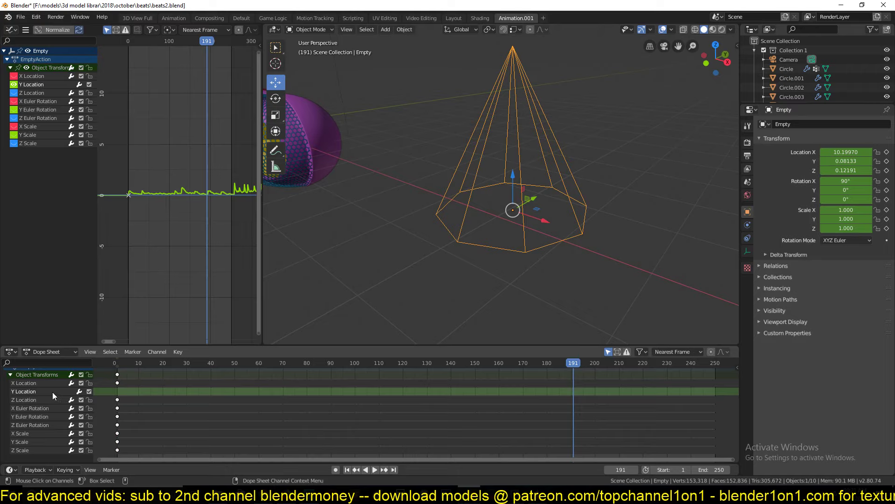
pyautogui.press('x')
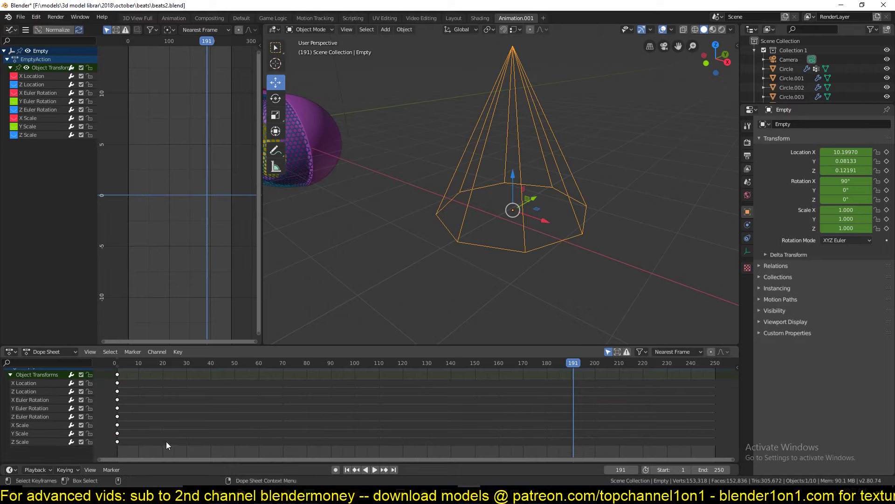
# Play the animation to check the cone empty's motion without the Y Location curve, and stop the playback.
pyautogui.scroll(-6, 467, 228)
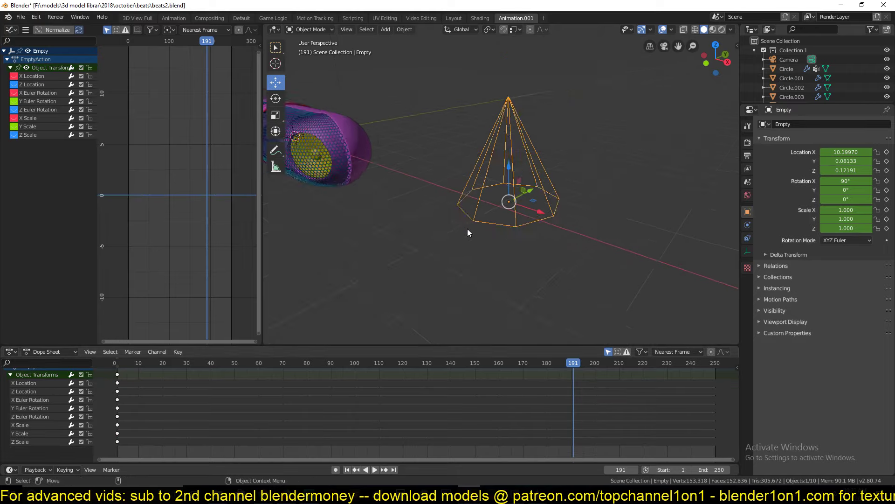
pyautogui.press('space')
pyautogui.press('space')
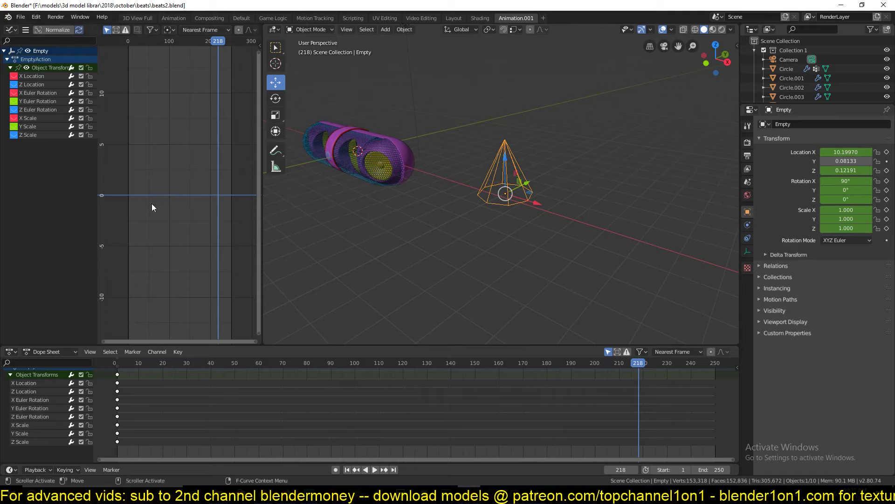
# Show and select the empty's Z Location channel, and look through the Dope Sheet's keyframe operations for sound baking.
pyautogui.click(14, 85)
pyautogui.click(26, 78)
pyautogui.click(40, 85)
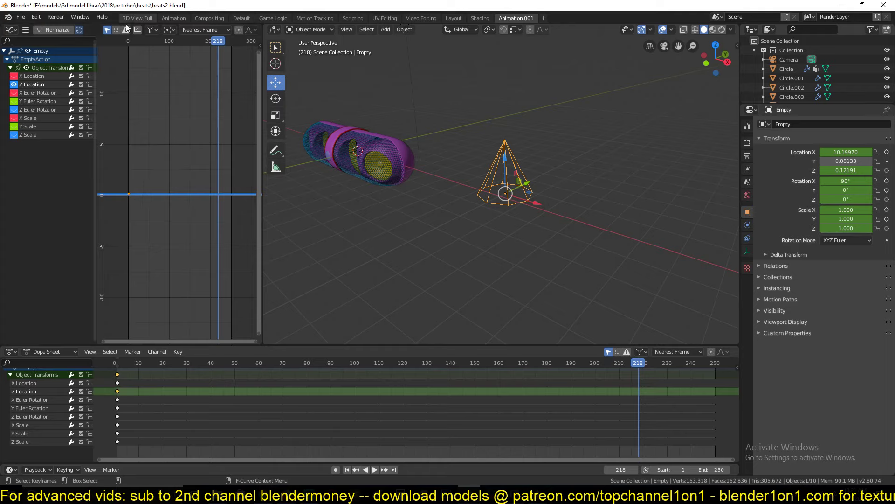
pyautogui.click(178, 351)
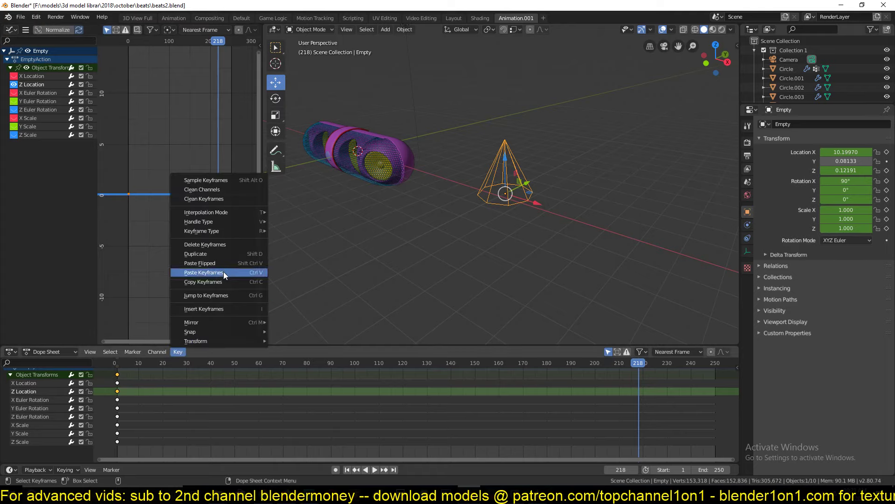
pyautogui.moveTo(219, 208)
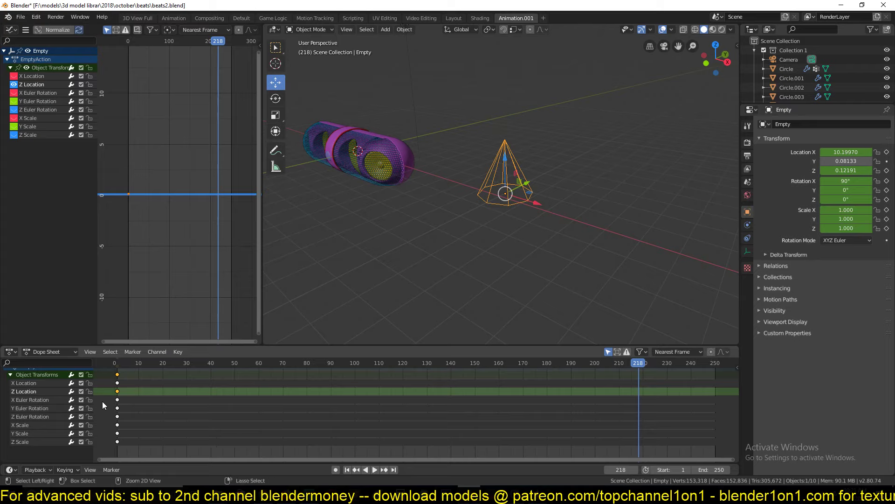
pyautogui.hotkey('ctrl', 'Tab')
pyautogui.hotkey('ctrl', 'Tab')
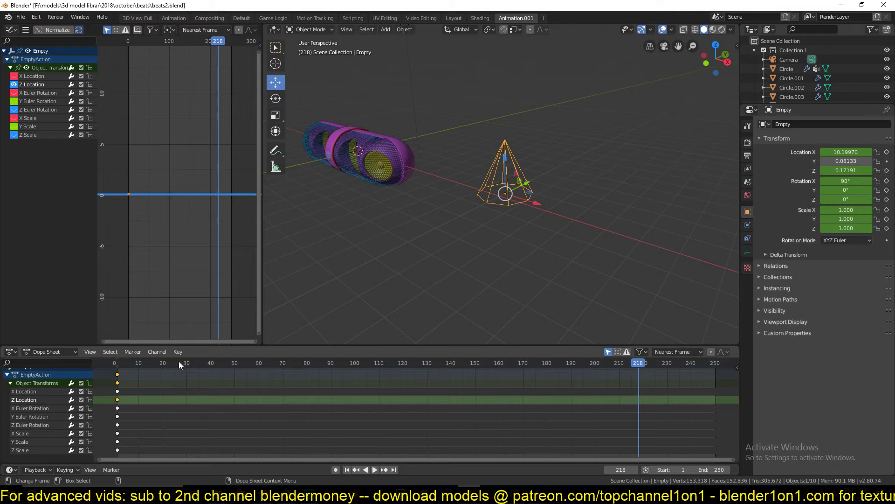
pyautogui.click(178, 352)
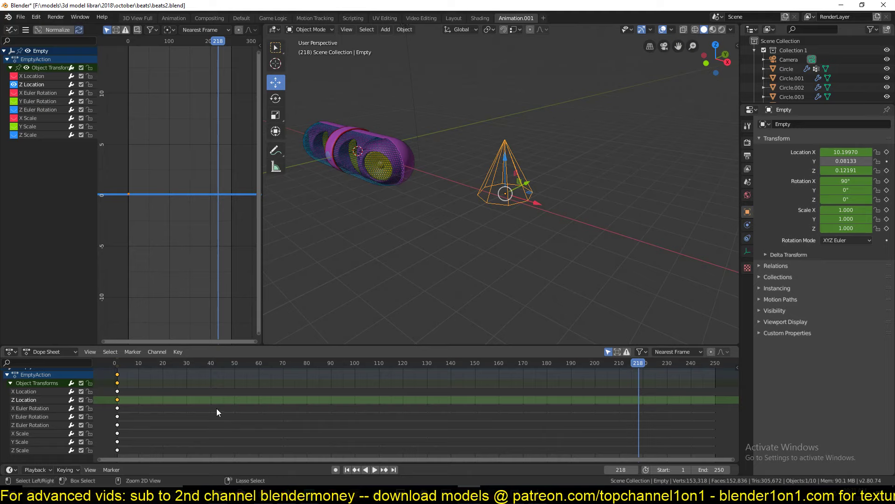
# Switch the lower editor to the Graph Editor and bake the sound Distant_Lands.mp3 to the empty's Z Location curve.
pyautogui.hotkey('ctrl', 'Tab')
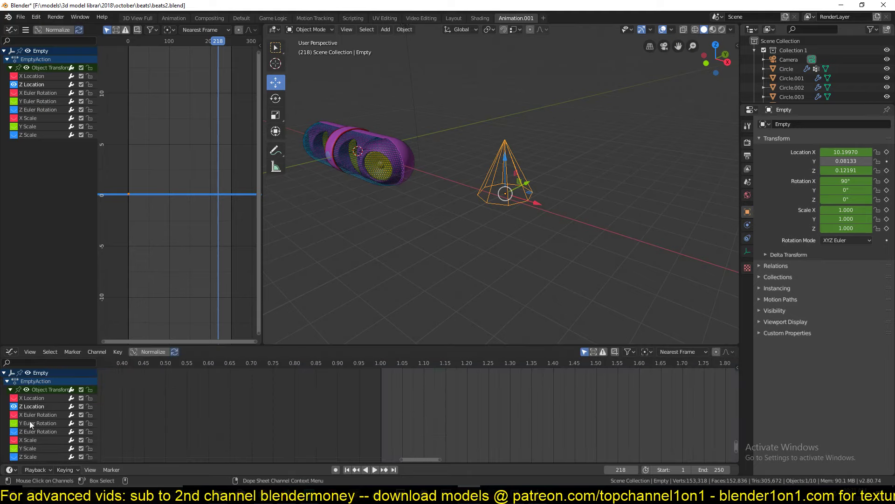
pyautogui.scroll(-1, 44, 406)
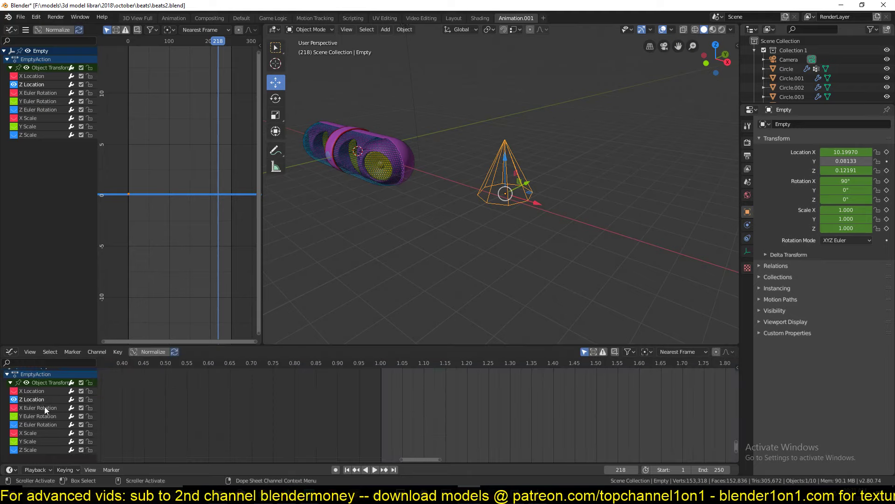
pyautogui.scroll(1, 44, 407)
pyautogui.click(118, 352)
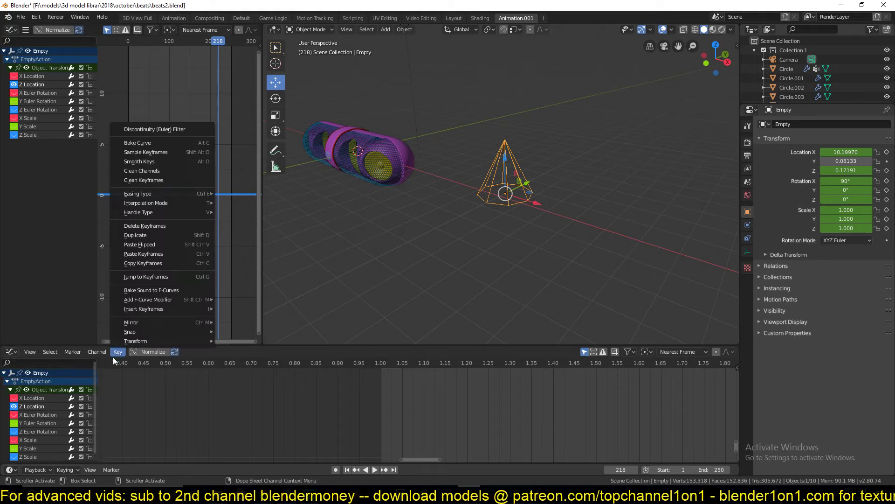
pyautogui.scroll(-3, 233, 406)
pyautogui.scroll(15, 229, 412)
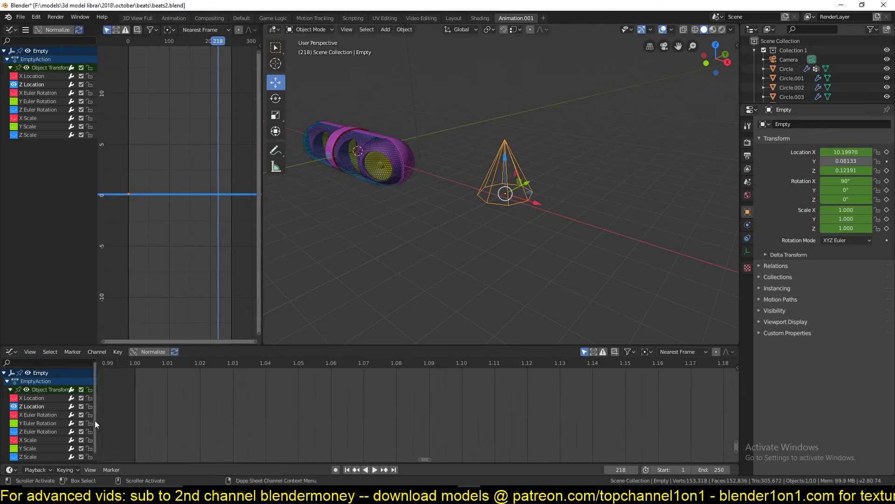
pyautogui.click(118, 352)
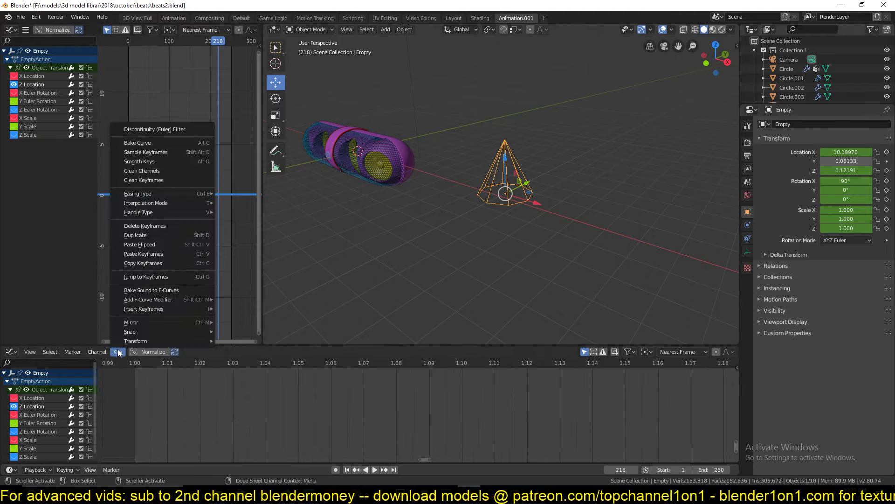
pyautogui.click(153, 290)
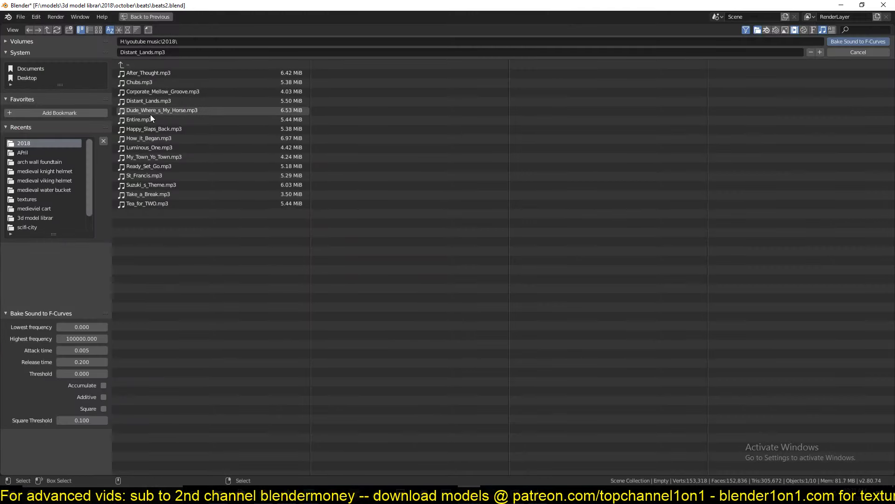
pyautogui.click(159, 100)
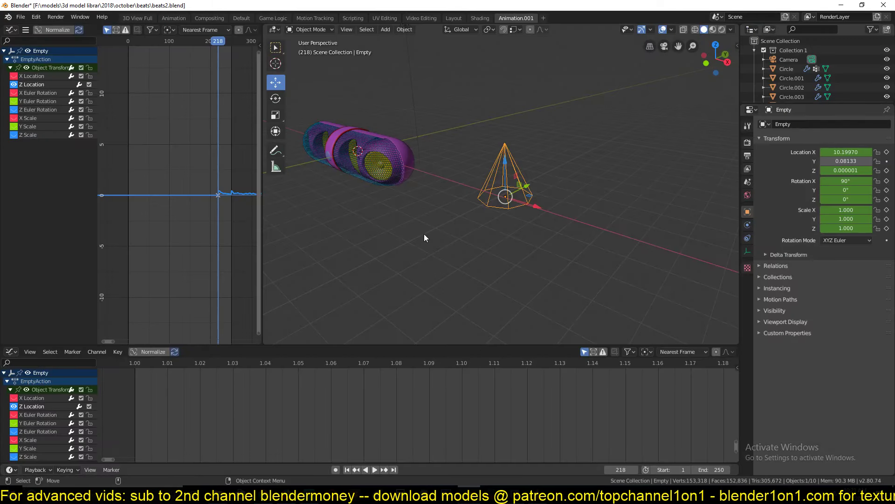
# Play the animation to examine how the empty follows the baked Z Location curve, and stop the playback.
pyautogui.press('space')
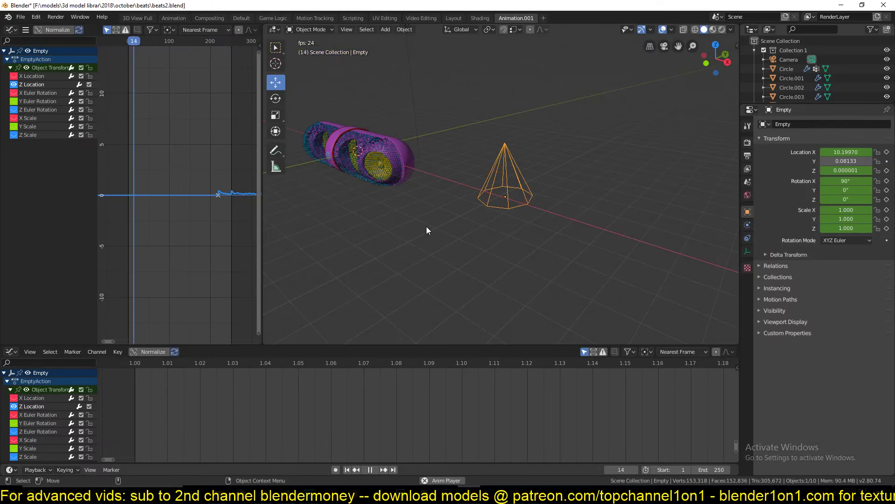
pyautogui.press('space')
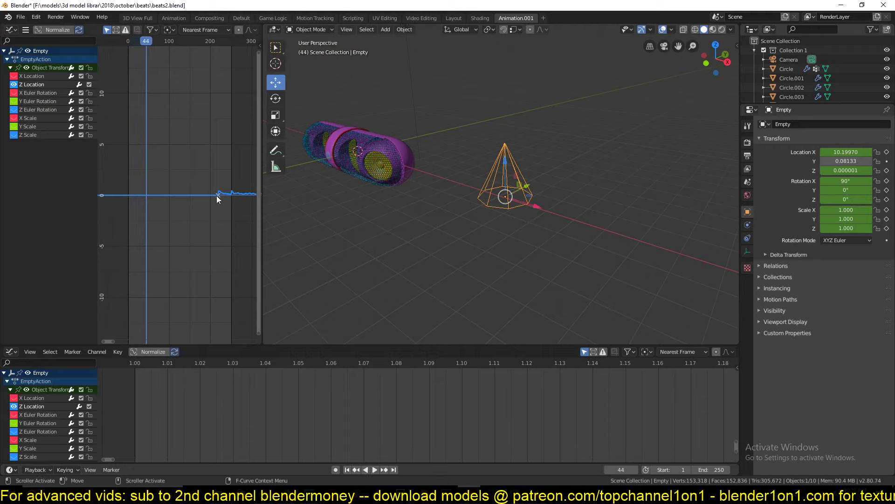
# Set the current frame to 218 and delete the empty's baked Z Location channel in the Dope Sheet.
pyautogui.hotkey('shift', 'F12')
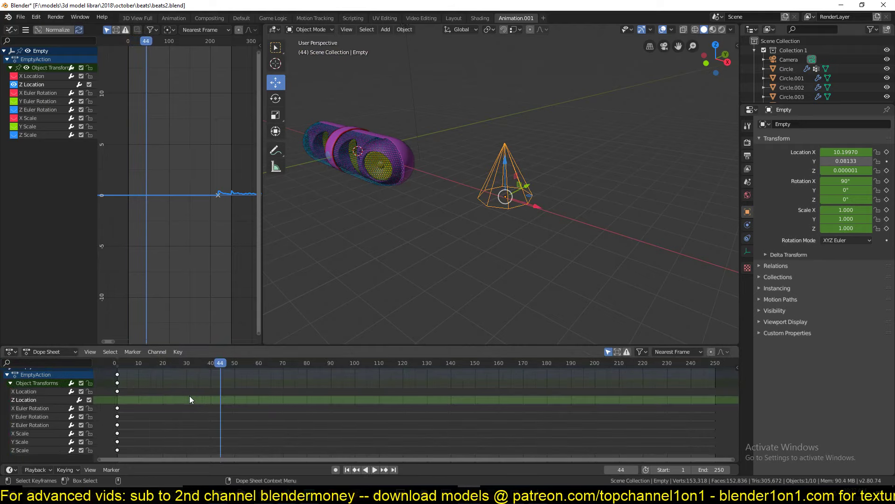
pyautogui.scroll(-4, 169, 396)
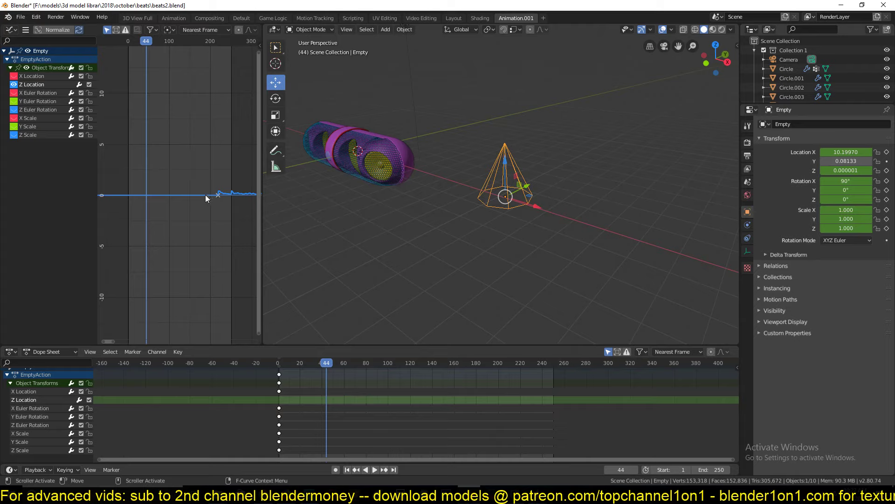
pyautogui.click(218, 42)
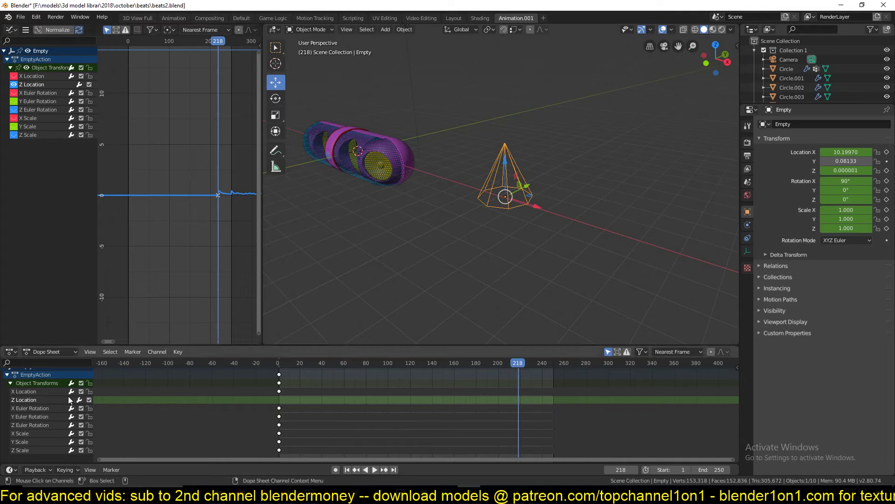
pyautogui.press('x')
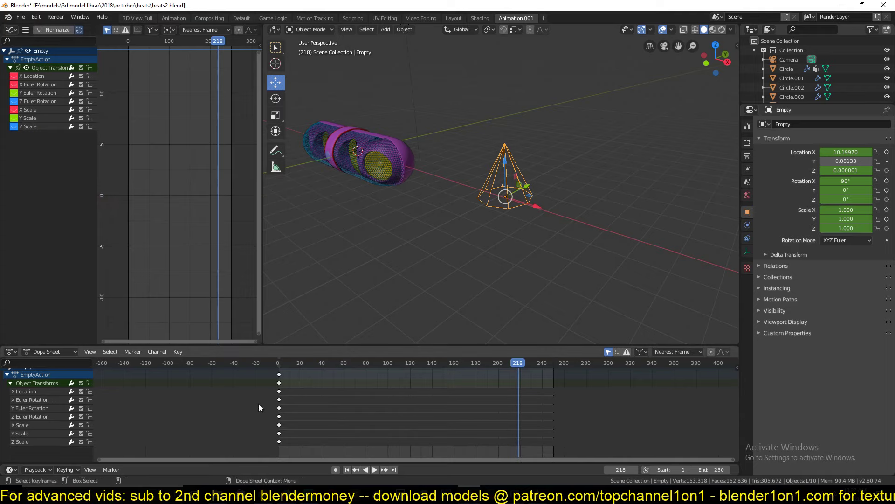
# Enable automatic keyframing and insert location, rotation and scale keyframes for the empty at frame 0.
pyautogui.click(275, 365)
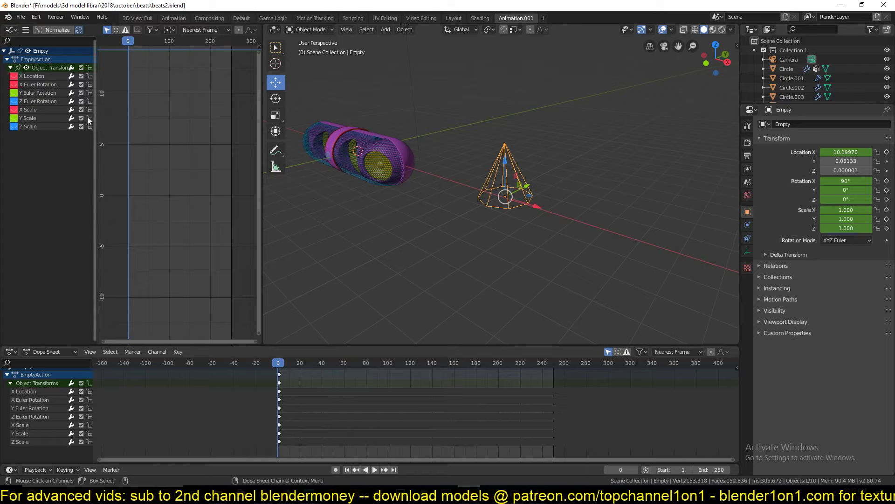
pyautogui.click(498, 188)
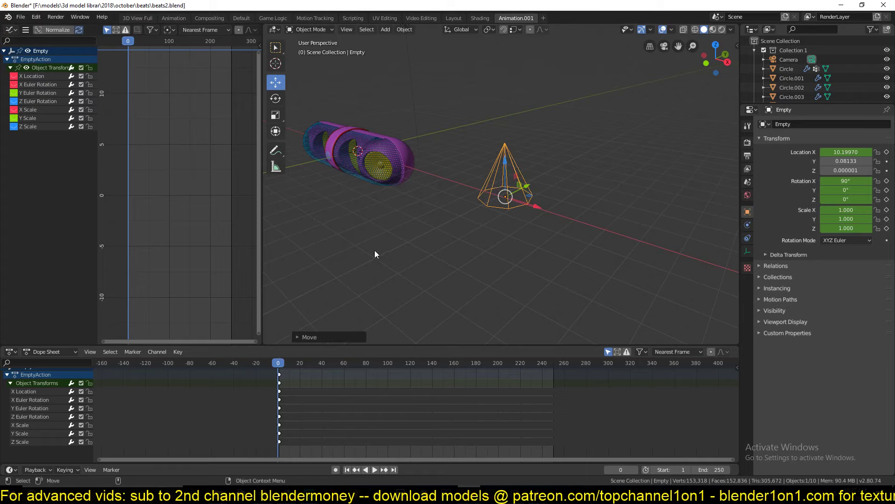
pyautogui.click(335, 470)
pyautogui.press('i')
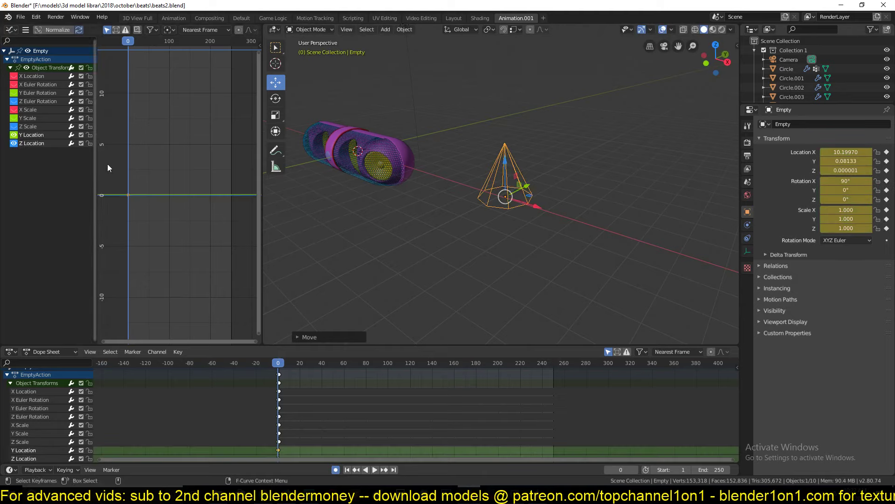
# Switch the lower editor back to the Graph Editor and bake Distant_Lands.mp3 to the empty's newly keyed Z Location curve.
pyautogui.click(32, 101)
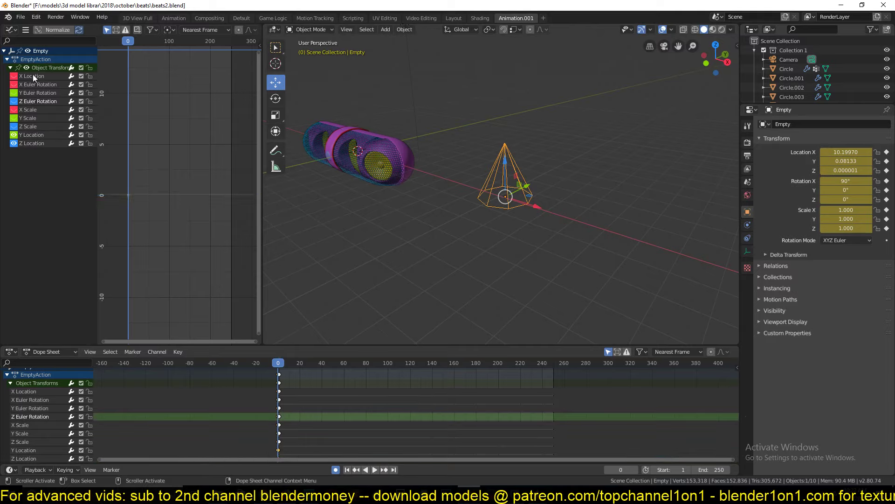
pyautogui.click(33, 145)
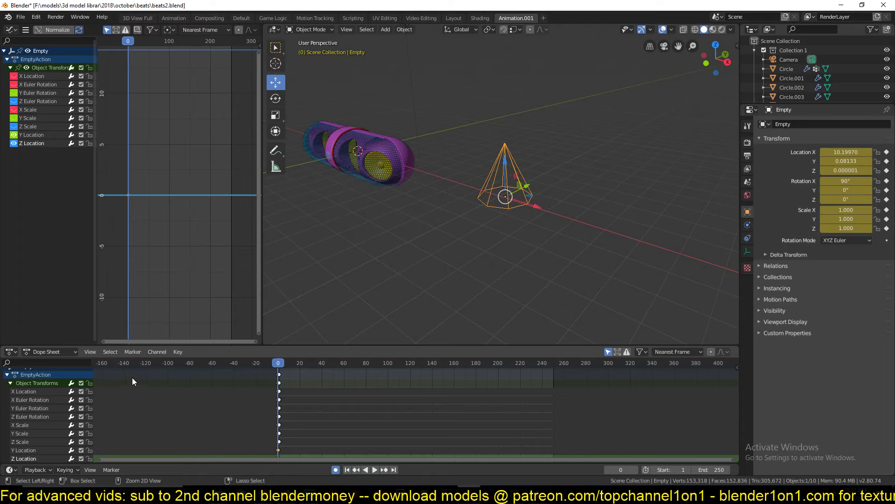
pyautogui.click(178, 352)
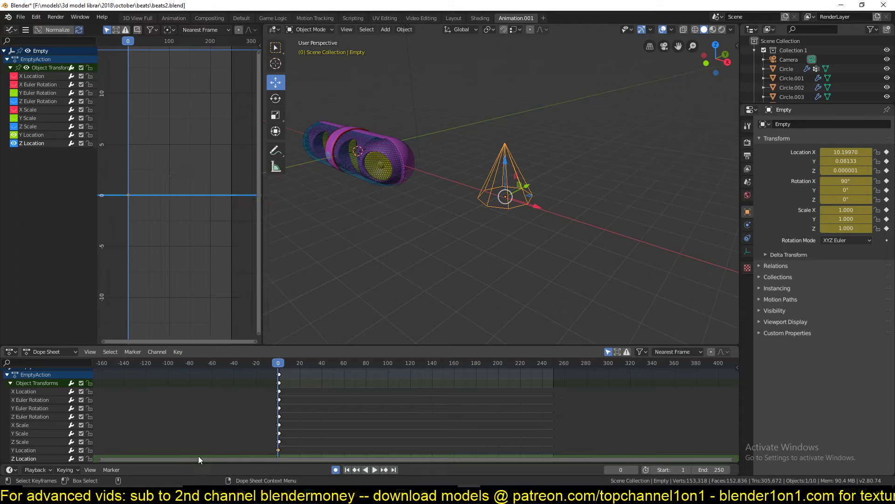
pyautogui.hotkey('ctrl', 'Tab')
pyautogui.click(118, 352)
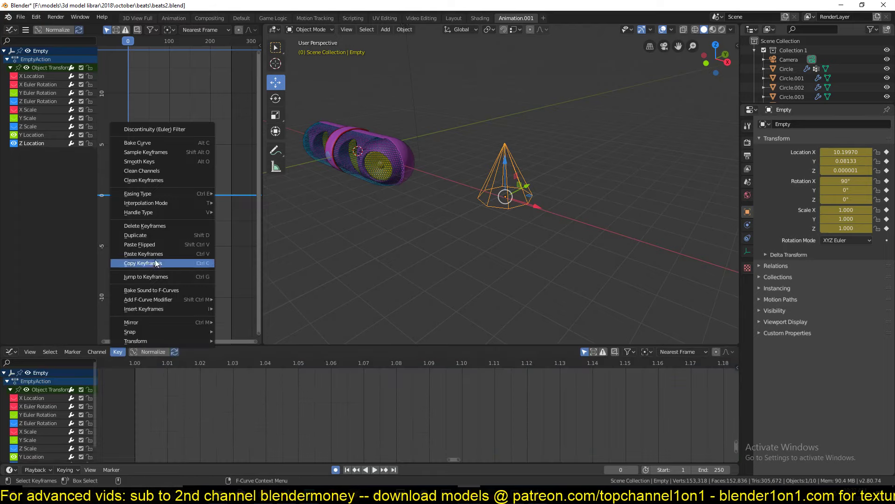
pyautogui.click(164, 287)
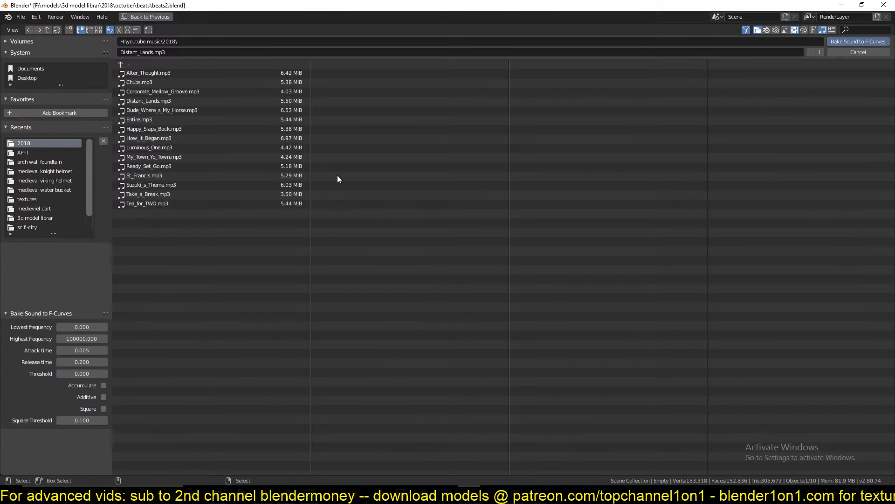
pyautogui.click(168, 101)
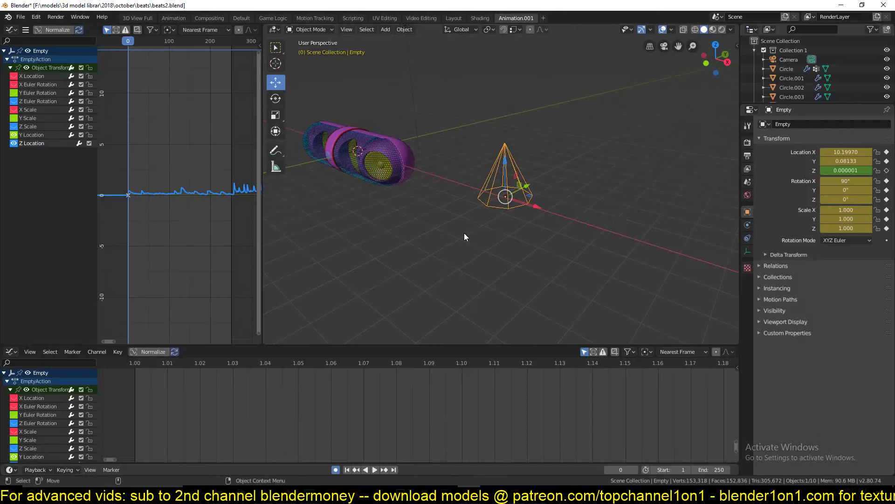
# Play the animation to examine the empty's baked movement from several angles, and return to frame 1.
pyautogui.press('space')
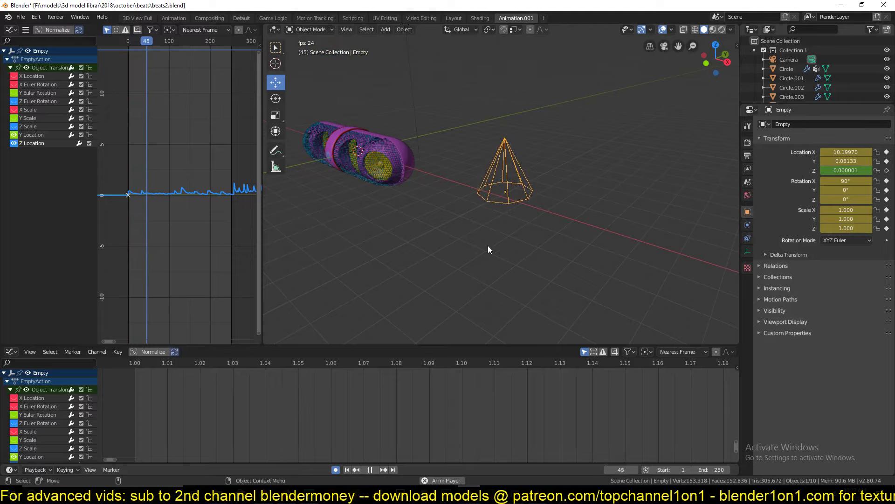
pyautogui.moveTo(495, 246); pyautogui.dragTo(237, 209, button='middle')
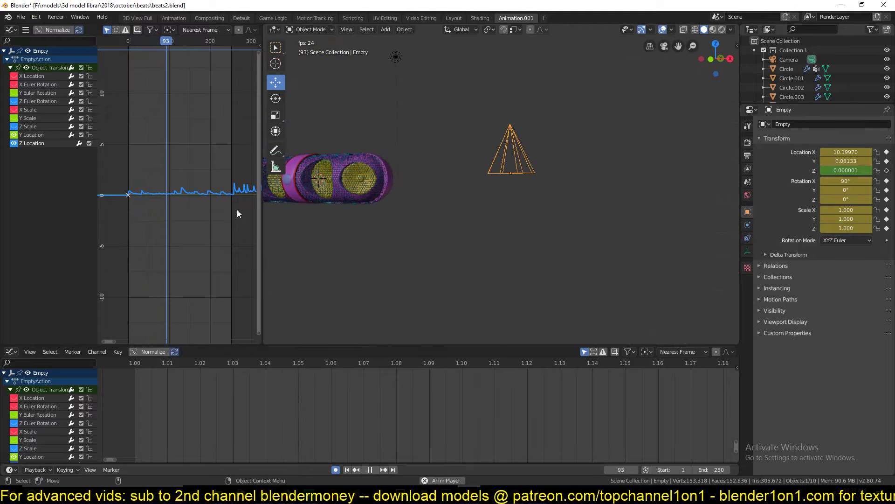
pyautogui.moveTo(456, 139); pyautogui.dragTo(504, 182, button='middle')
pyautogui.scroll(4, 466, 183)
pyautogui.press('space')
pyautogui.hotkey('shift', 'Left')
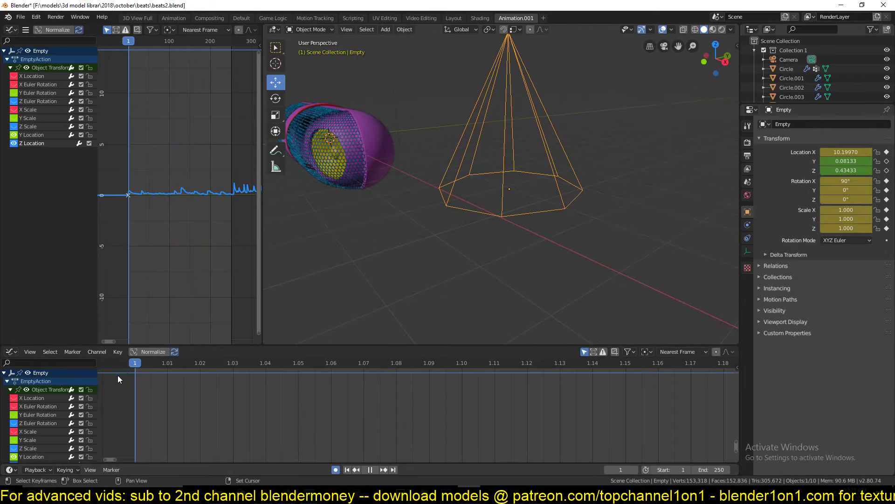
# Add a Speaker object to the scene at the 3D cursor.
pyautogui.scroll(-3, 467, 201)
pyautogui.hotkey('shift', 'a')
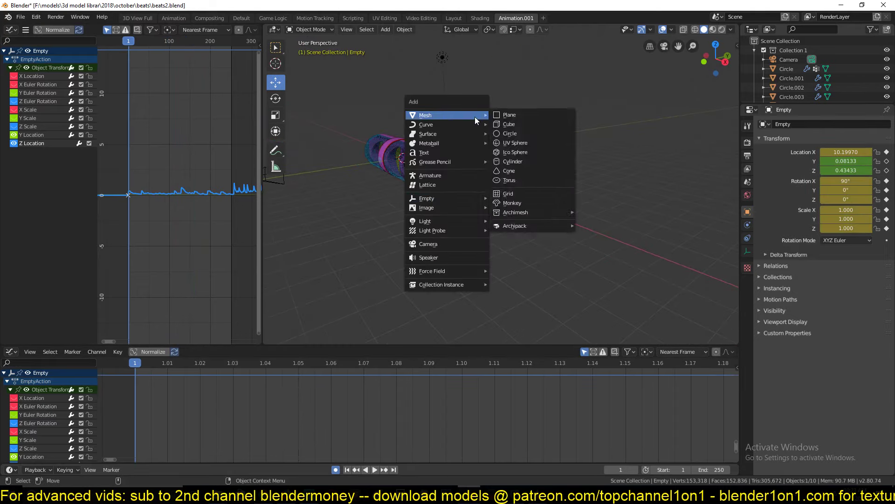
pyautogui.click(456, 258)
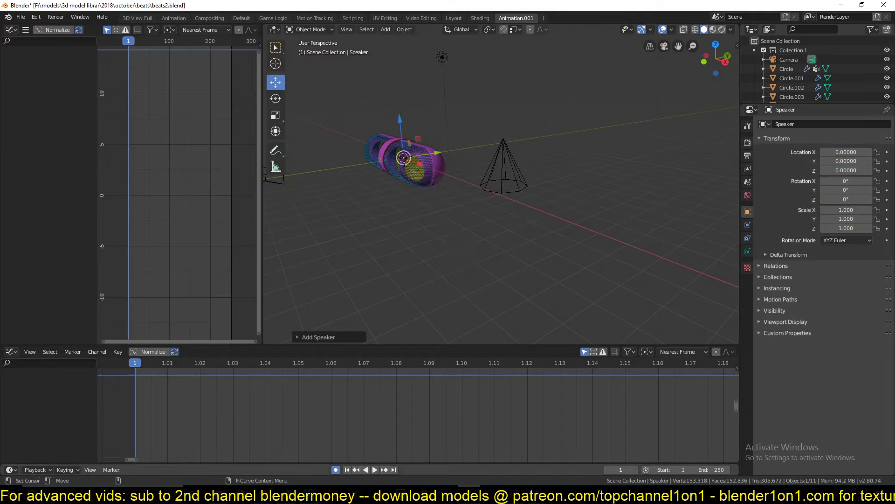
# Turn off automatic keyframing and move the speaker object about 6.86 m along the Y axis.
pyautogui.click(336, 470)
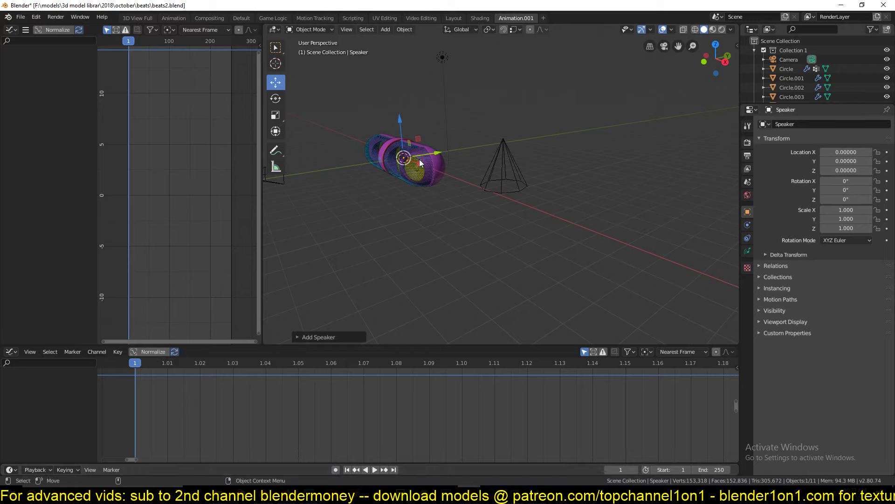
pyautogui.press('g')
pyautogui.press('y')
pyautogui.click(520, 250)
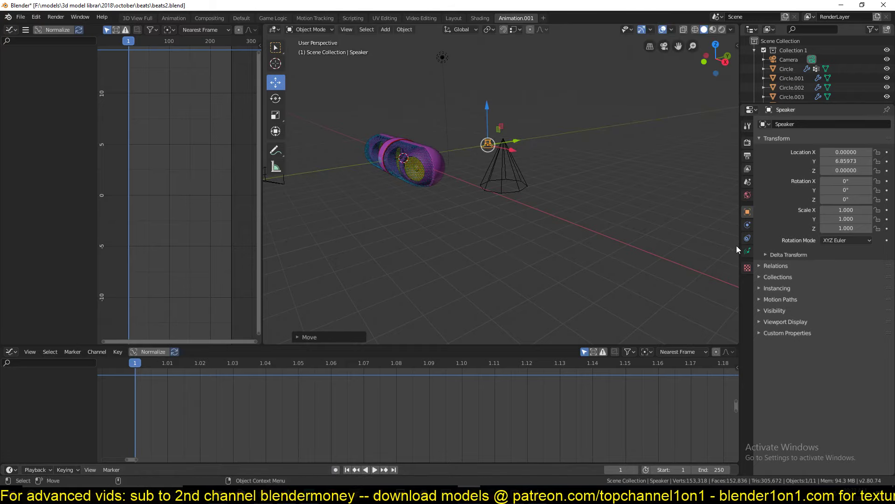
# Load Distant_Lands.mp3 from the 2018 music folder as the speaker object's sound.
pyautogui.click(746, 251)
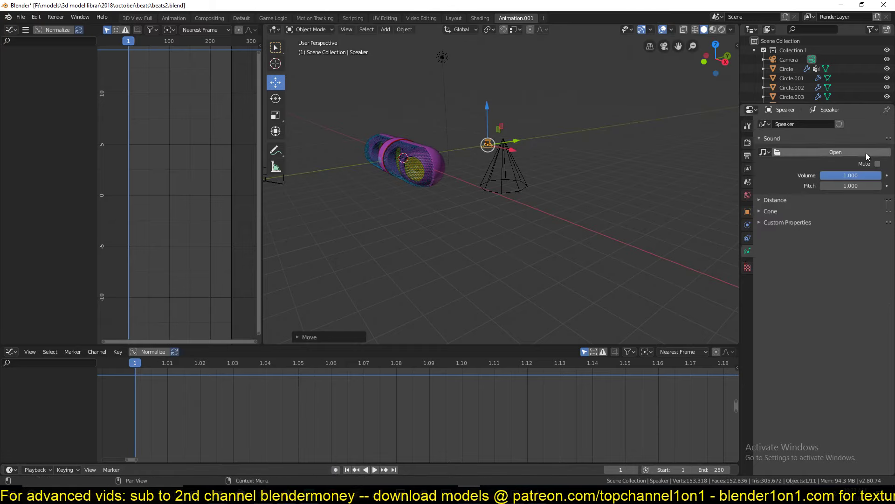
pyautogui.click(764, 152)
pyautogui.click(821, 152)
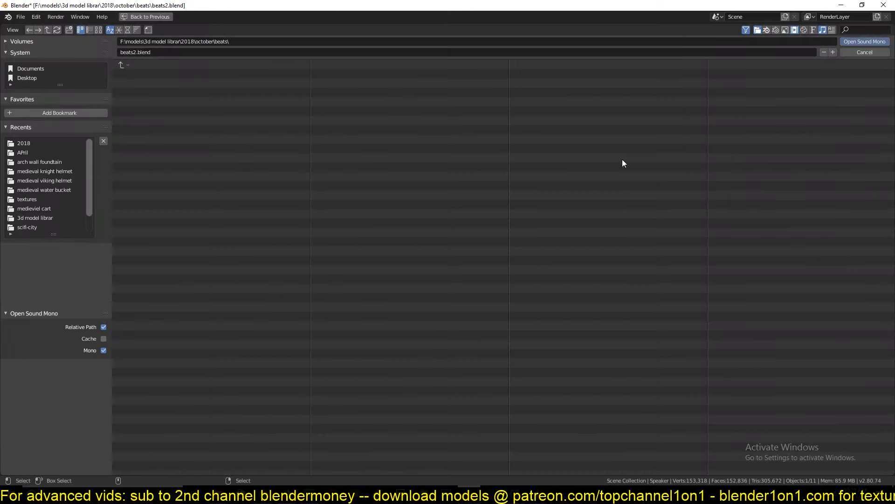
pyautogui.click(24, 144)
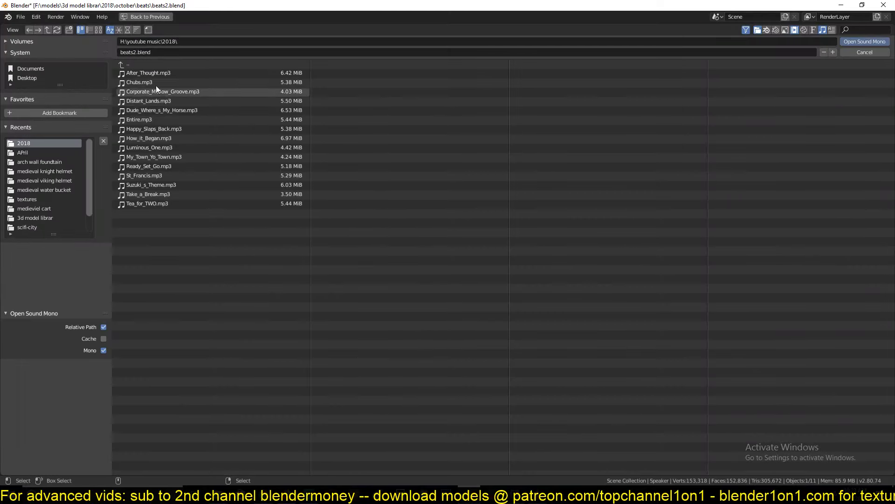
pyautogui.click(163, 100)
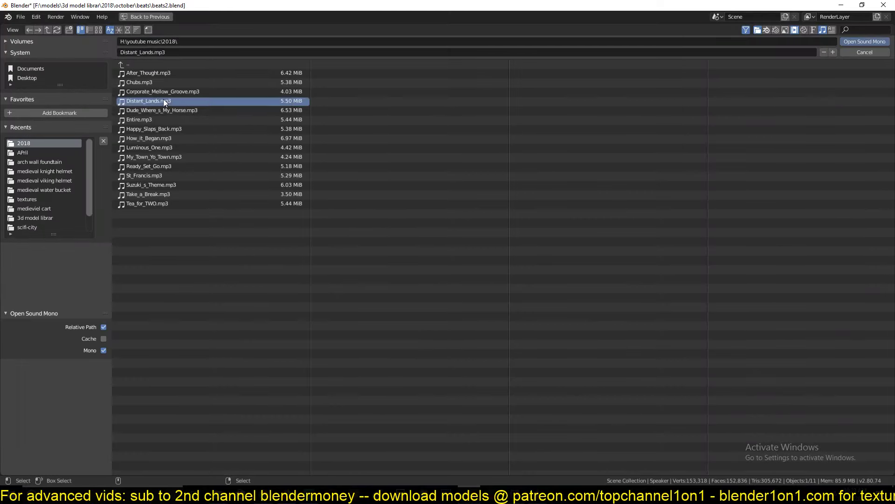
pyautogui.click(858, 42)
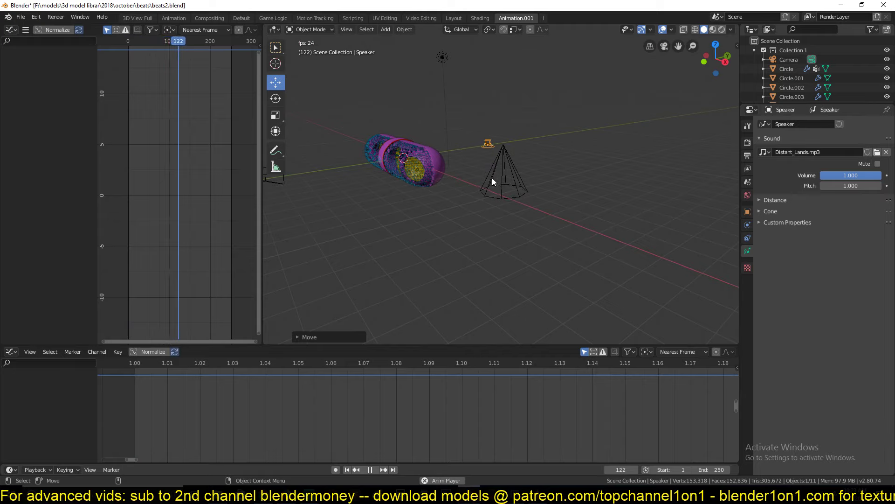
# Stop the playback, set the current frame to 1 and replay the animation to check the speaker's sound.
pyautogui.click(428, 201)
pyautogui.press('space')
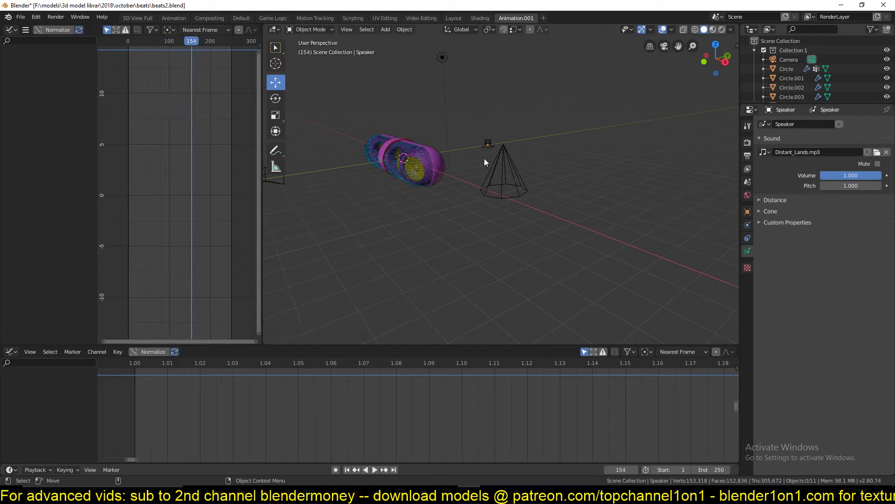
pyautogui.click(487, 141)
pyautogui.moveTo(488, 141); pyautogui.dragTo(450, 136, button='middle')
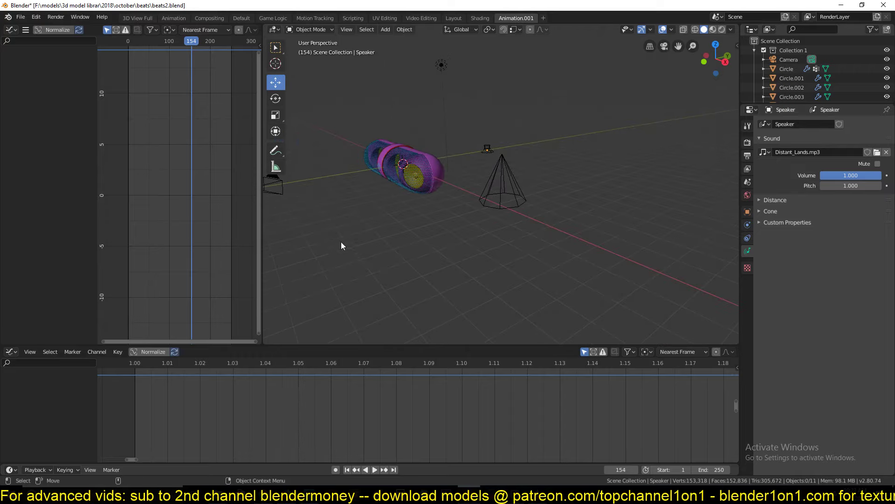
pyautogui.click(118, 394)
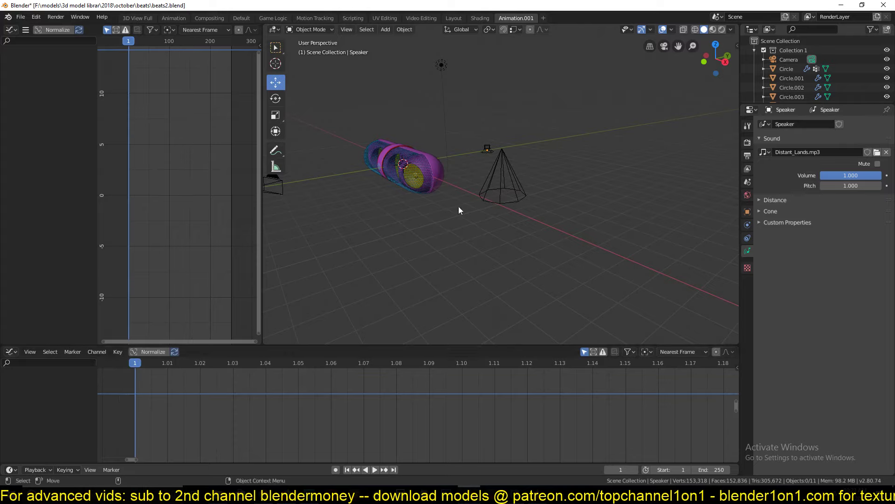
pyautogui.press('space')
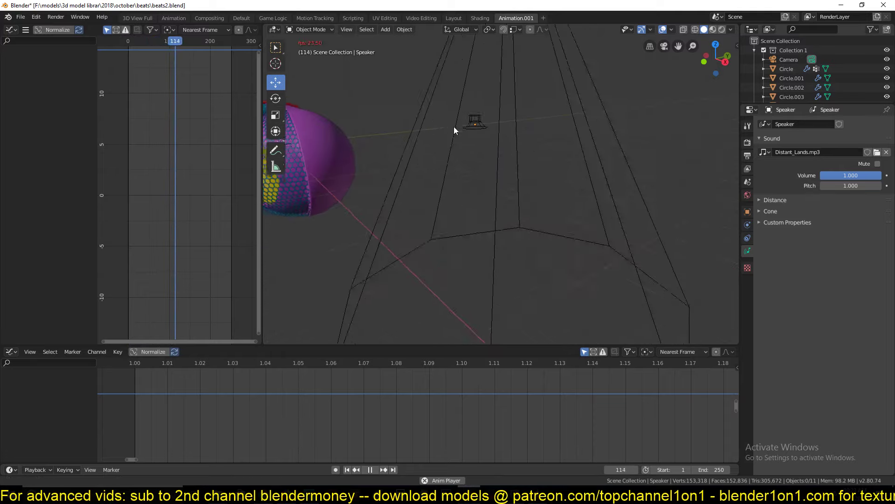
# Frame the speaker object close up, examine it from different angles during playback, and stop the animation.
pyautogui.click(469, 157)
pyautogui.press('KP_Decimal')
pyautogui.scroll(8, 472, 156)
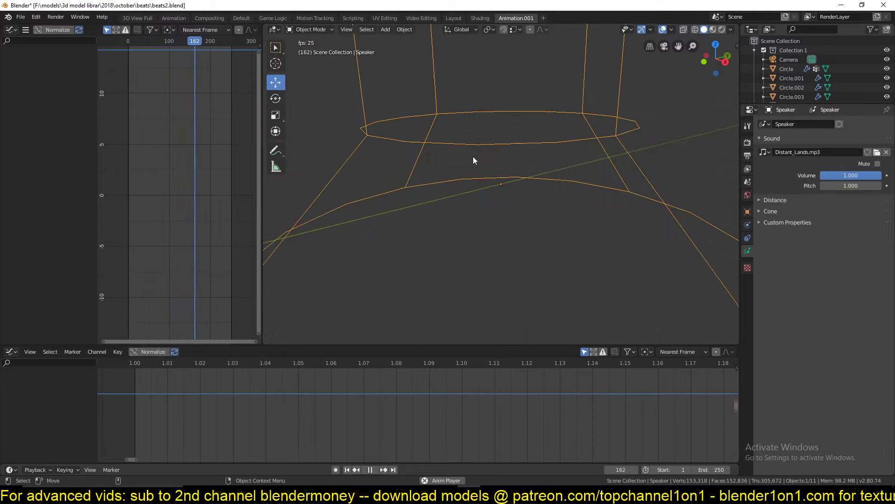
pyautogui.scroll(-6, 485, 159)
pyautogui.moveTo(495, 164); pyautogui.dragTo(583, 196, button='middle')
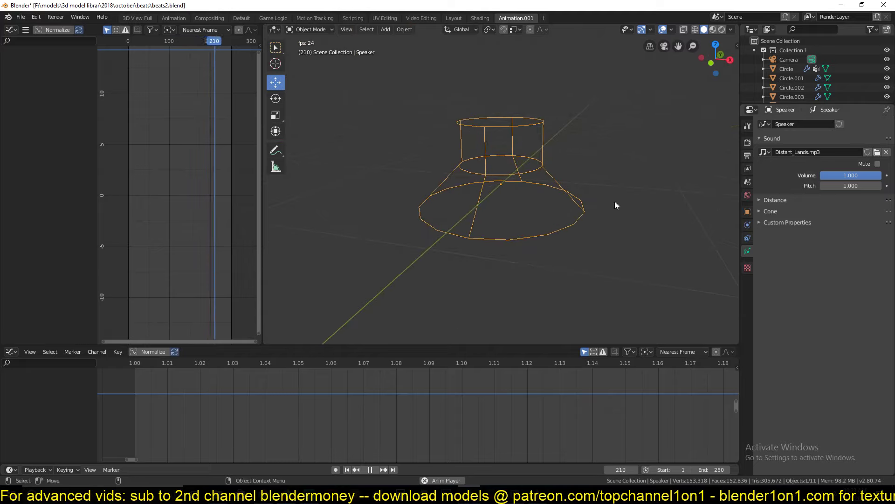
pyautogui.scroll(5, 569, 181)
pyautogui.scroll(-5, 570, 184)
pyautogui.press('space')
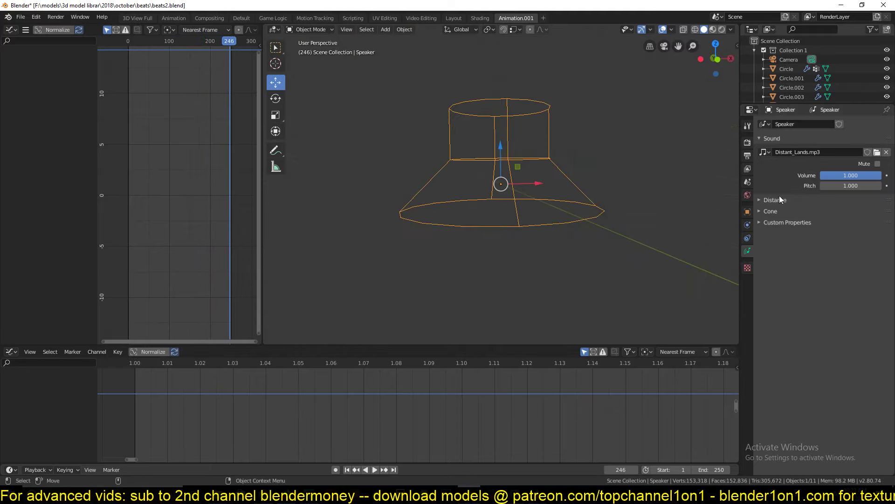
# Show the speaker's Distance and Custom Properties settings to review them.
pyautogui.click(787, 221)
pyautogui.click(775, 200)
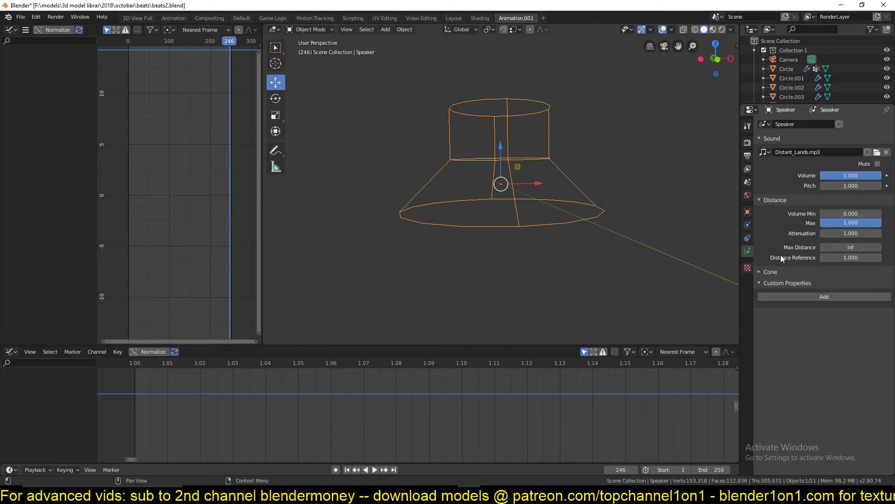
pyautogui.scroll(-2, 482, 140)
# Delete the speaker object from the scene.
pyautogui.press('x')
pyautogui.click(482, 140)
pyautogui.scroll(-8, 483, 140)
pyautogui.moveTo(483, 140); pyautogui.dragTo(389, 116, button='middle')
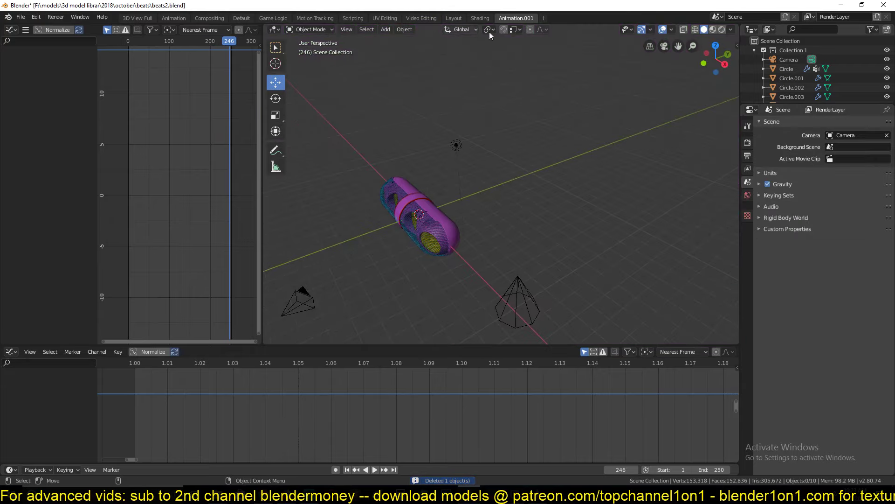
# Add a new Video Editing workspace.
pyautogui.click(543, 18)
pyautogui.moveTo(536, 72)
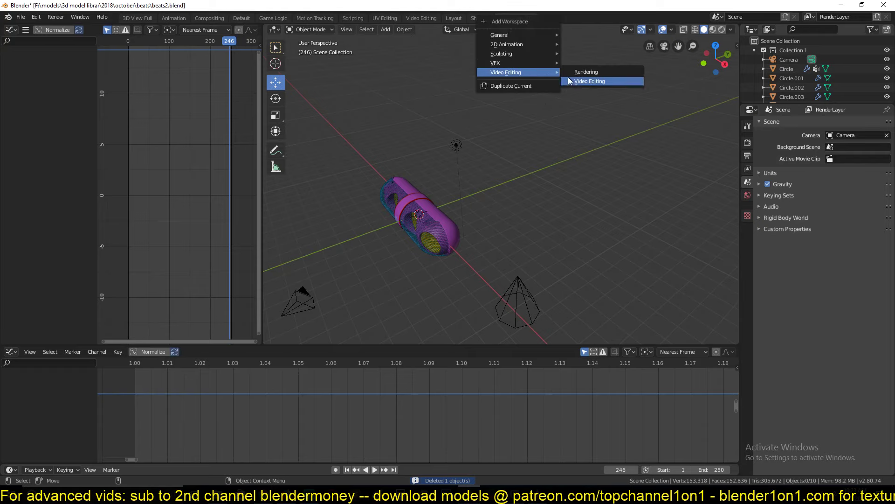
pyautogui.click(594, 81)
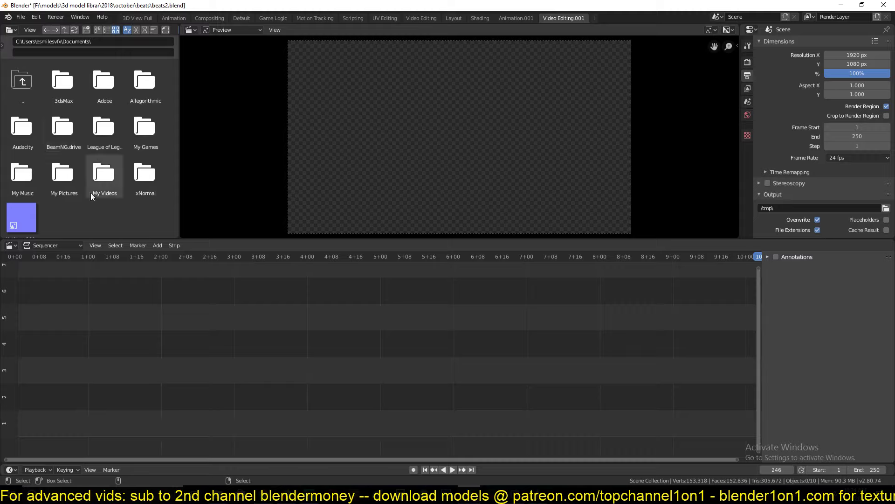
# Add Distant_Lands.mp3 as a sound strip on channel 2 of the sequencer and move it to the start of the frame range.
pyautogui.click(159, 294)
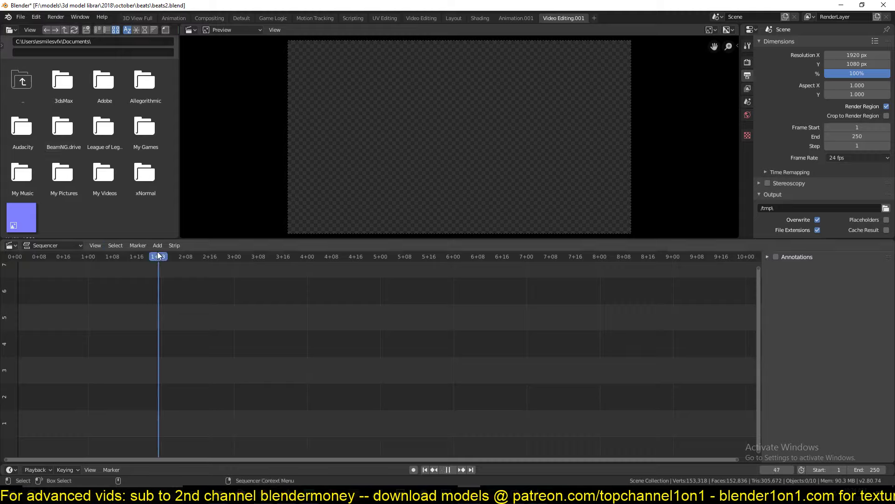
pyautogui.click(158, 245)
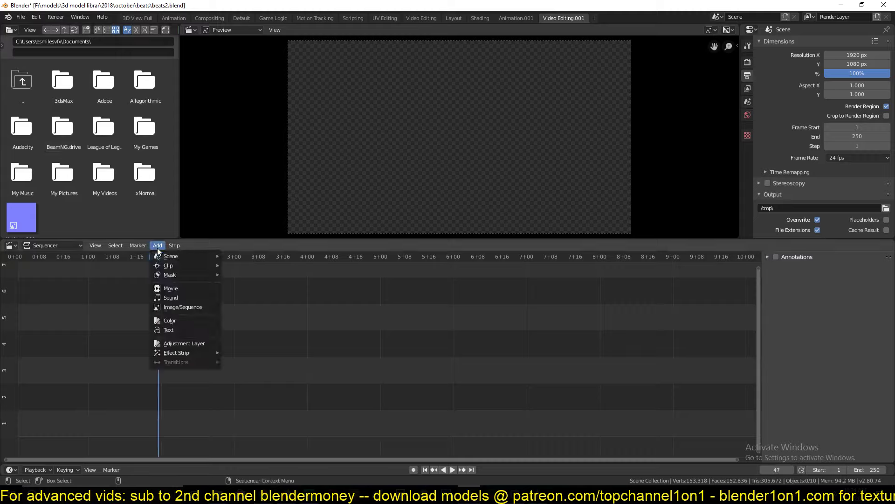
pyautogui.click(192, 298)
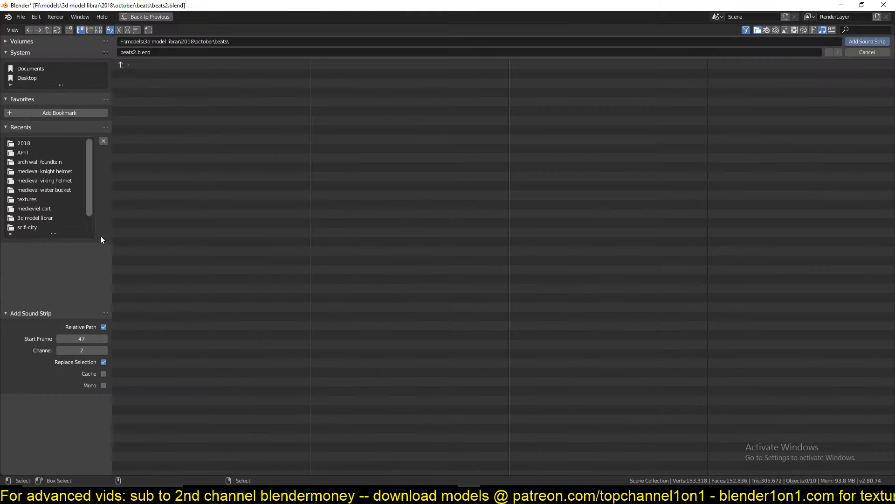
pyautogui.click(43, 143)
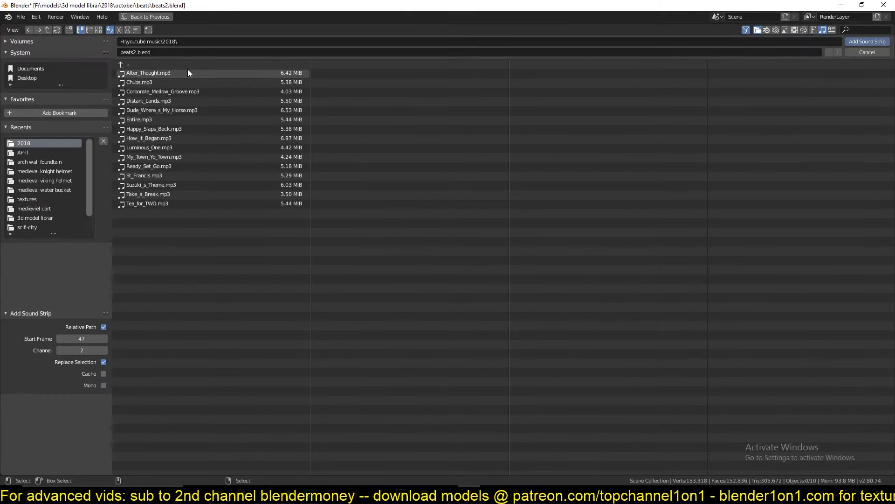
pyautogui.click(173, 101)
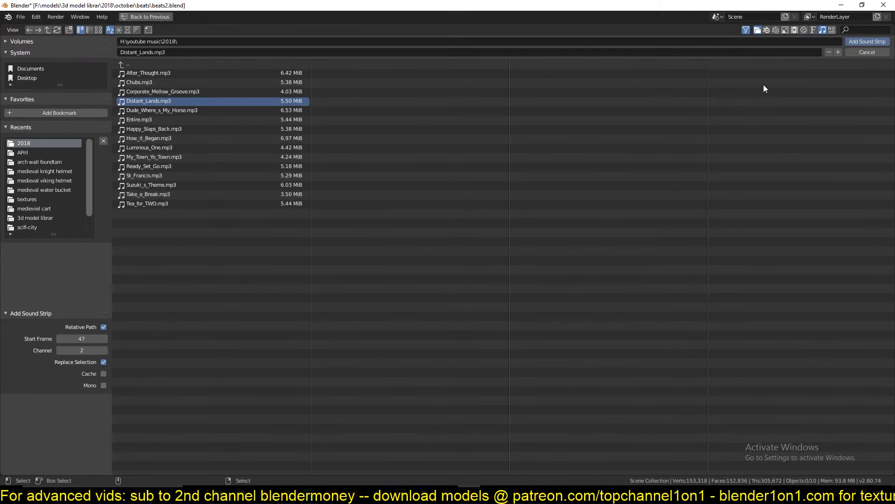
pyautogui.click(870, 42)
pyautogui.moveTo(407, 385); pyautogui.dragTo(332, 379)
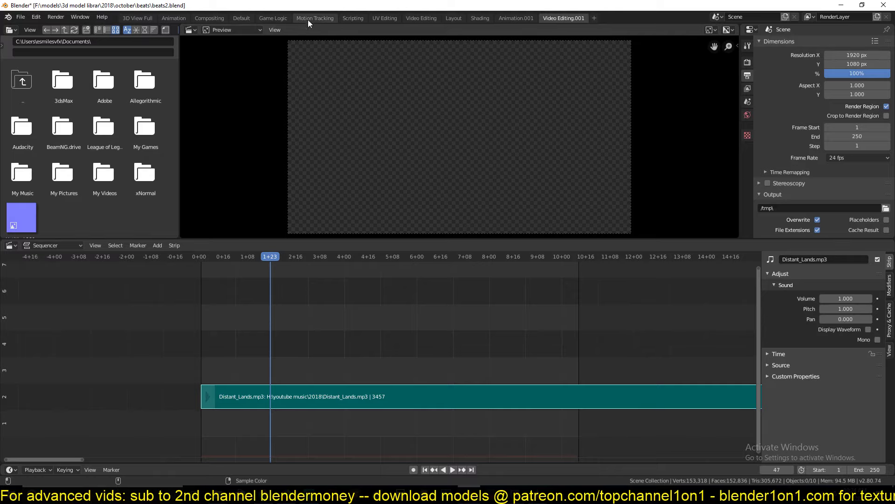
# Switch to the Layout workspace and briefly play the animation together with the sound.
pyautogui.click(457, 18)
pyautogui.press('space')
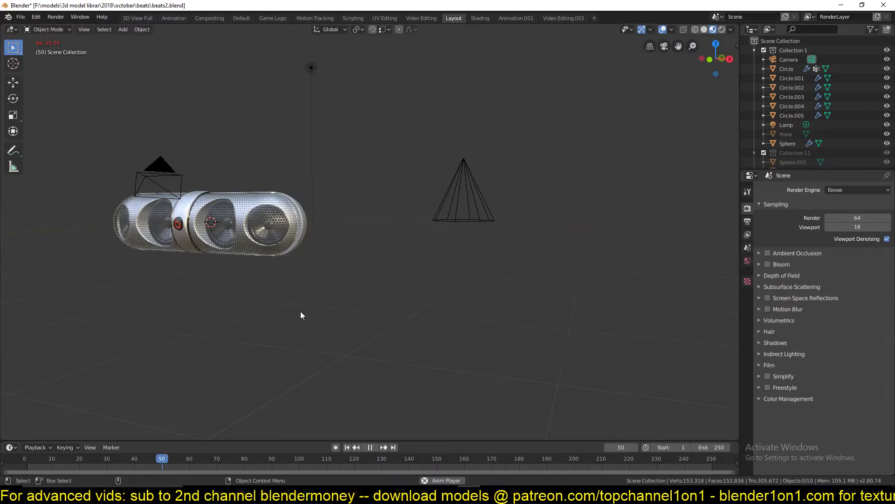
pyautogui.press('space')
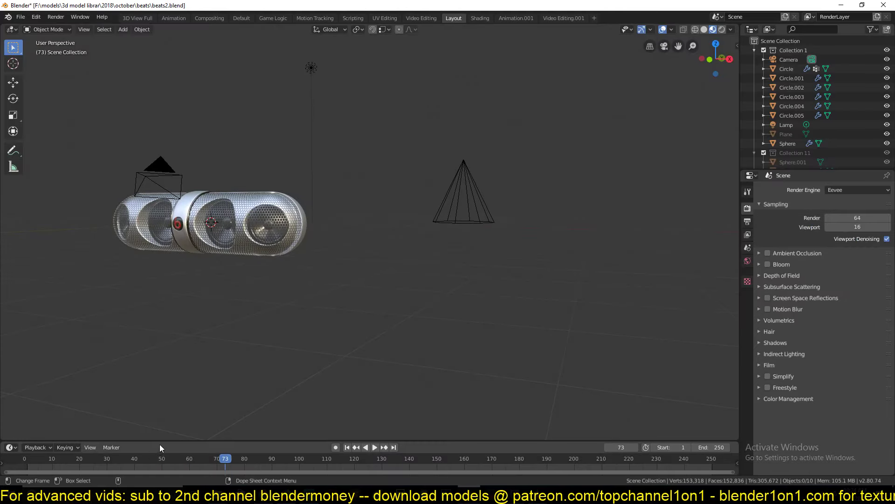
# Enlarge the timeline area and replay the animation from frame 0 to check the empty's motion against the music.
pyautogui.moveTo(176, 440); pyautogui.dragTo(189, 389)
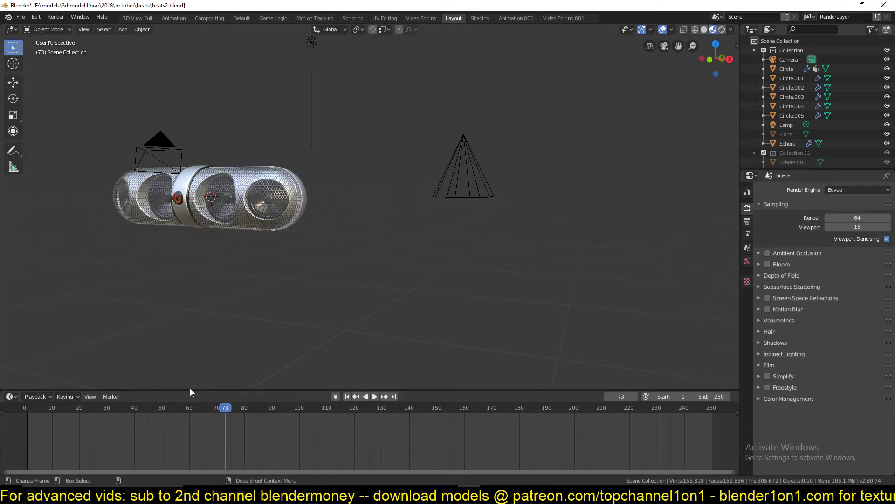
pyautogui.moveTo(203, 135); pyautogui.dragTo(257, 213, button='middle')
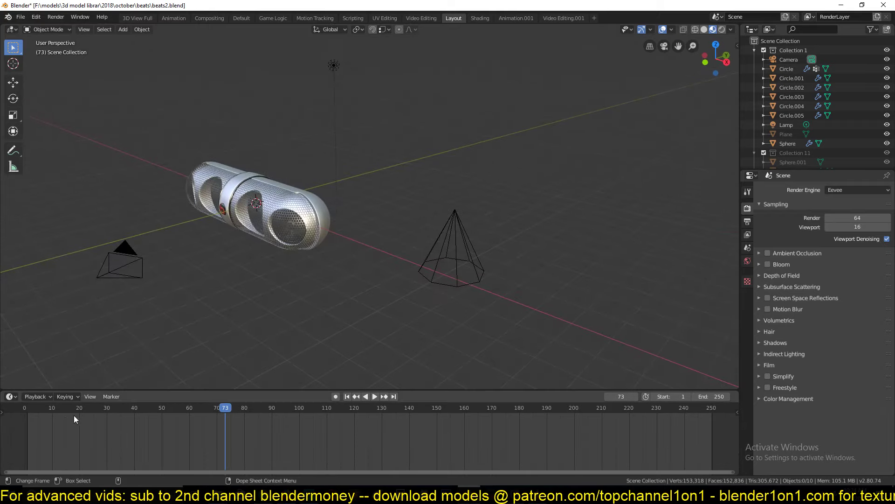
pyautogui.click(19, 428)
pyautogui.press('space')
pyautogui.press('space')
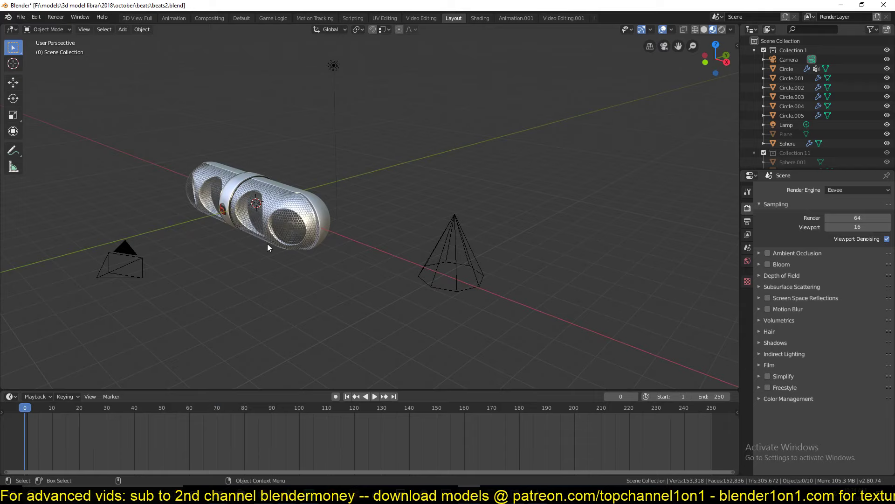
pyautogui.press('space')
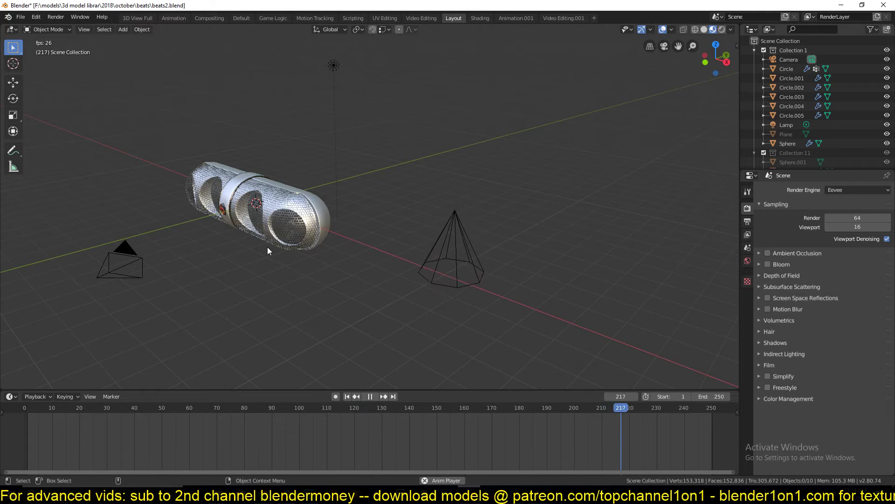
pyautogui.press('space')
# Set the animation's end frame to 1000 and play on past frame 250 to check the extended range.
pyautogui.doubleClick(711, 396)
pyautogui.write('1000')
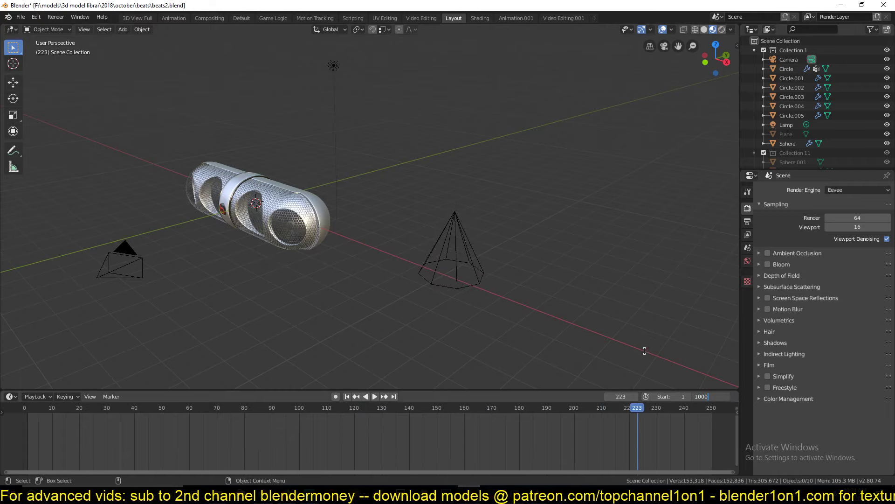
pyautogui.press('Return')
pyautogui.press('space')
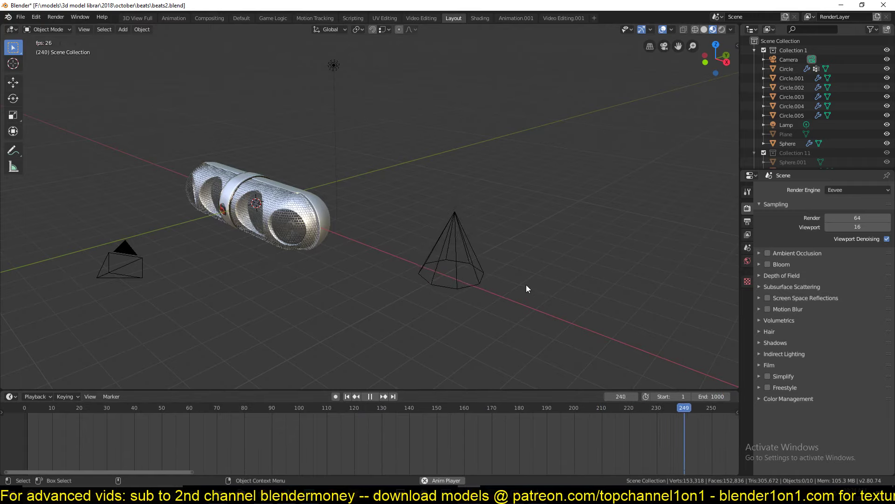
pyautogui.scroll(-5, 526, 285)
pyautogui.scroll(6, 523, 292)
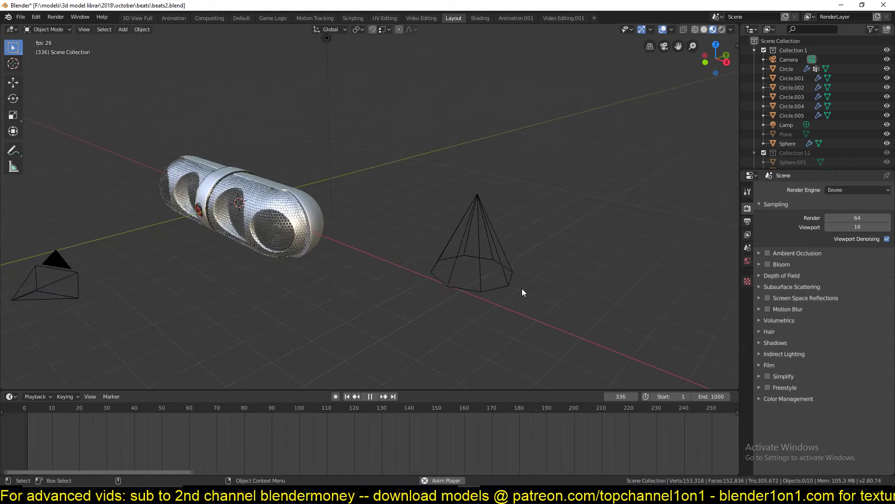
pyautogui.press('space')
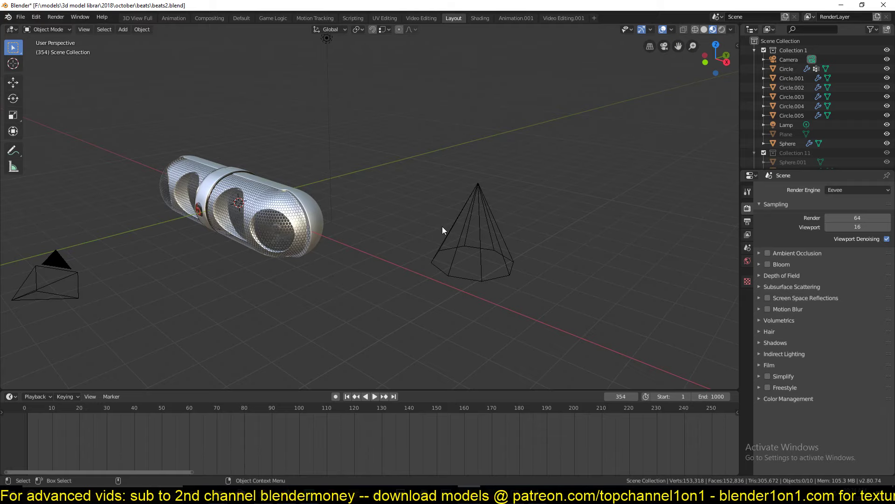
# Try to move the animated cone empty to a new place and play the animation to test its position.
pyautogui.click(469, 218)
pyautogui.press('g')
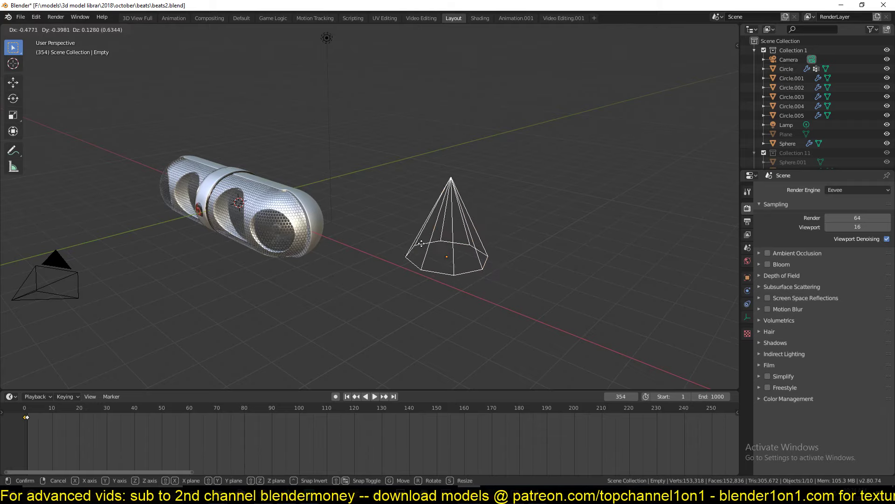
pyautogui.click(404, 179)
pyautogui.press('space')
pyautogui.press('space')
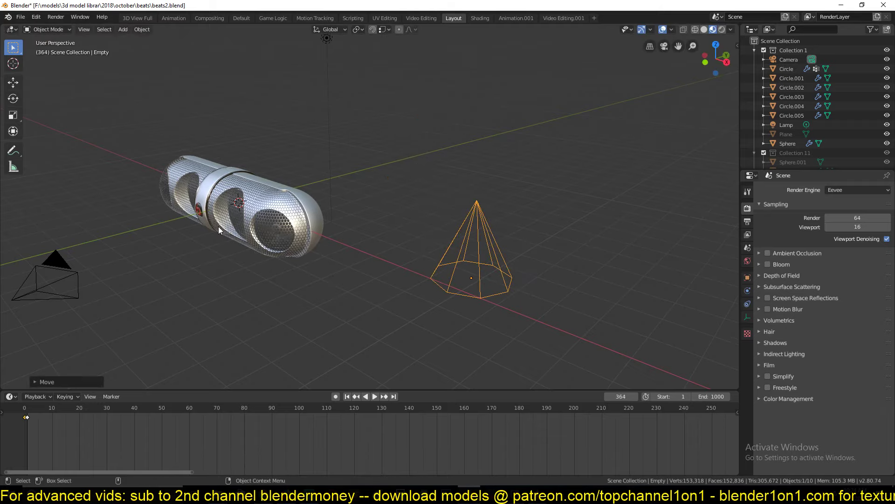
# Try to move the cone empty onto the end of the Beats speaker and test the position with playback.
pyautogui.scroll(3, 218, 226)
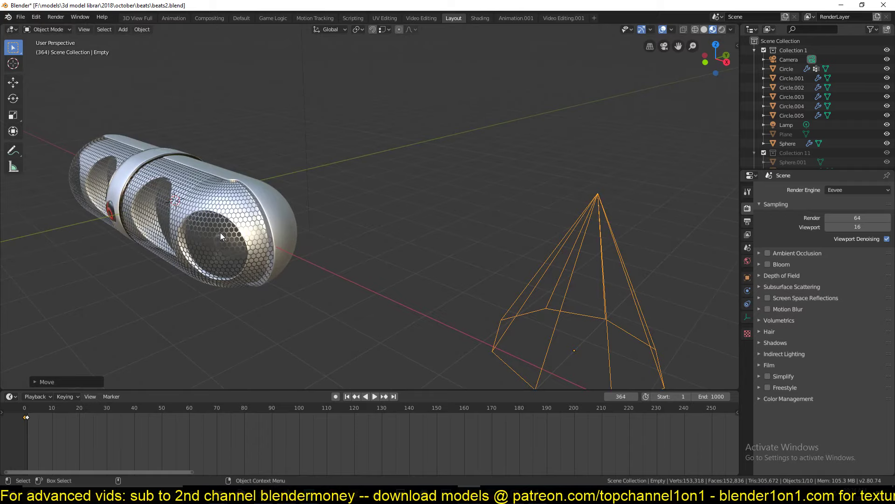
pyautogui.scroll(-3, 451, 229)
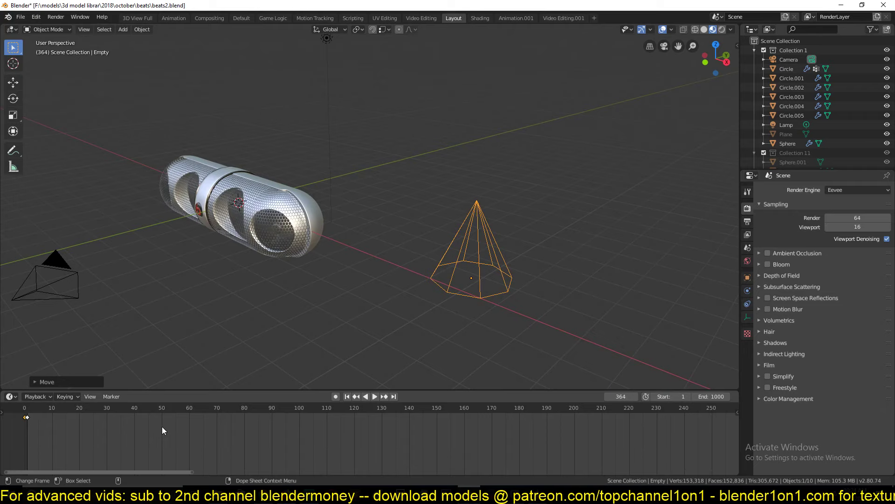
pyautogui.scroll(3, 443, 266)
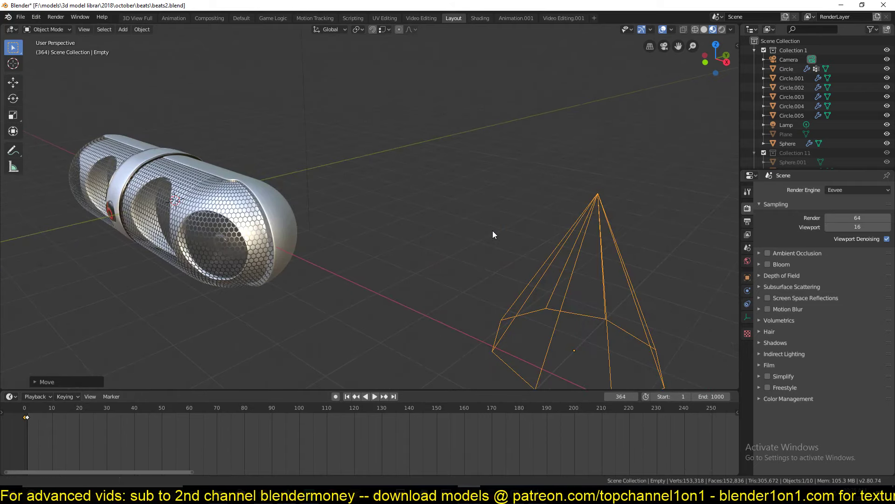
pyautogui.scroll(-1, 487, 242)
pyautogui.scroll(-3, 533, 259)
pyautogui.press('g')
pyautogui.click(364, 218)
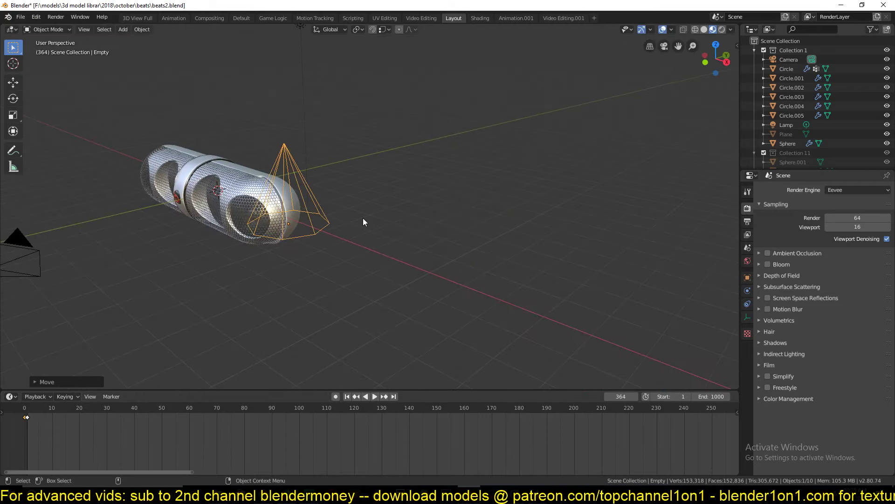
pyautogui.press('space')
pyautogui.press('space')
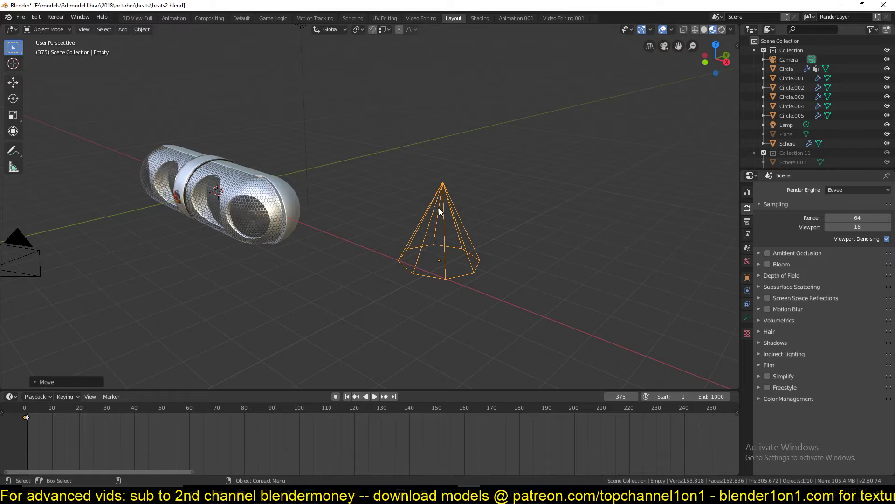
# Snap the 3D cursor to the cone empty, then add a Plain Axes empty there and scale it up beyond the cone.
pyautogui.press('KP_1')
pyautogui.keyDown('shift'); pyautogui.moveTo(438, 229); pyautogui.dragTo(386, 247, button='middle'); pyautogui.keyUp('shift')
pyautogui.scroll(1, 393, 222)
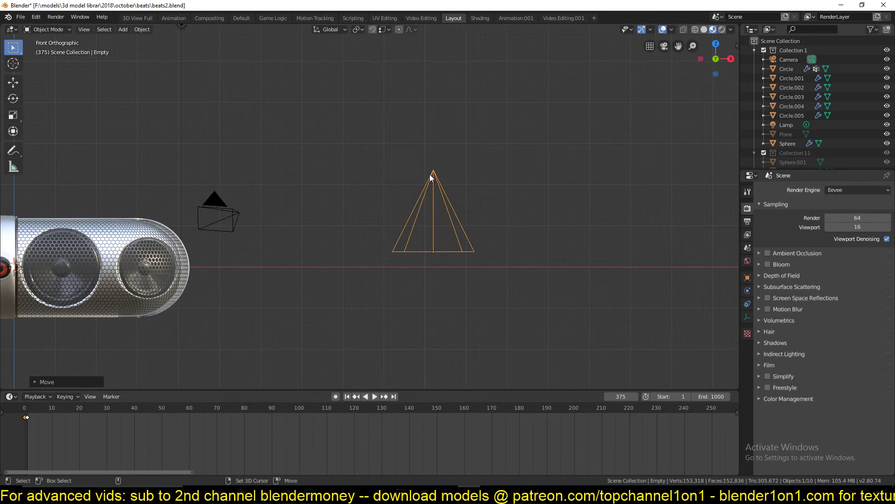
pyautogui.hotkey('shift', 's')
pyautogui.click(440, 231)
pyautogui.hotkey('shift', 'a')
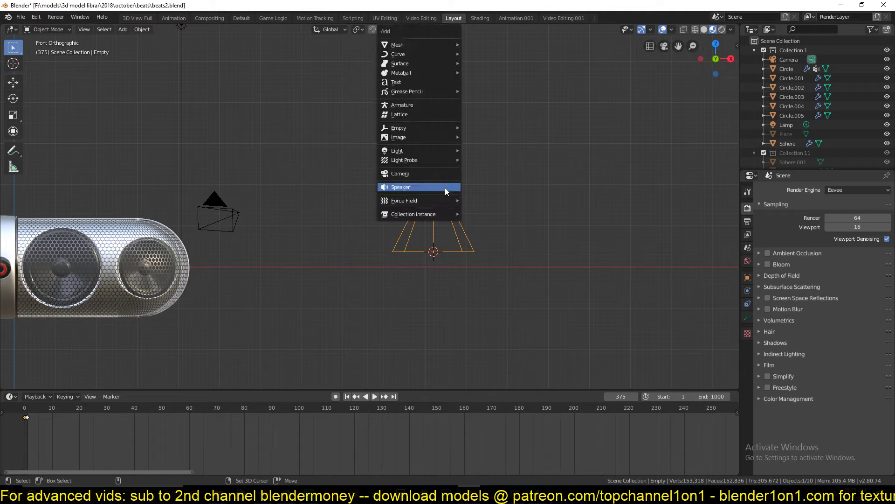
pyautogui.moveTo(434, 123)
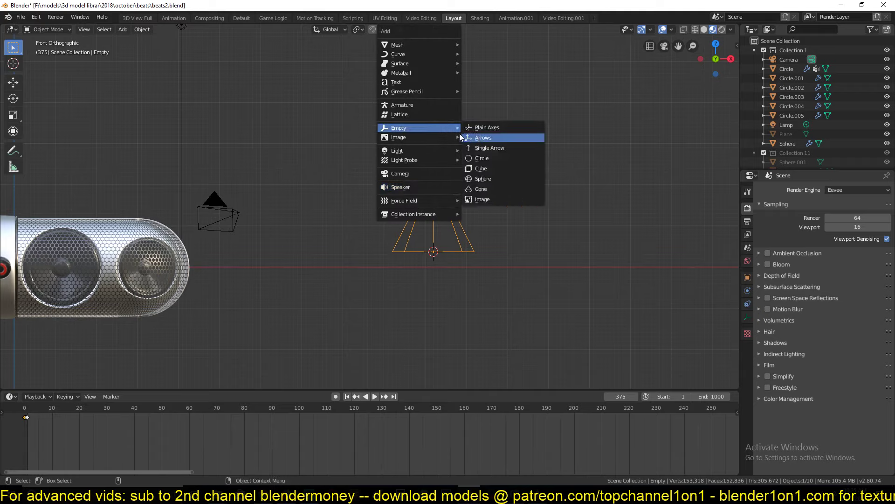
pyautogui.click(477, 127)
pyautogui.press('s')
pyautogui.click(494, 257)
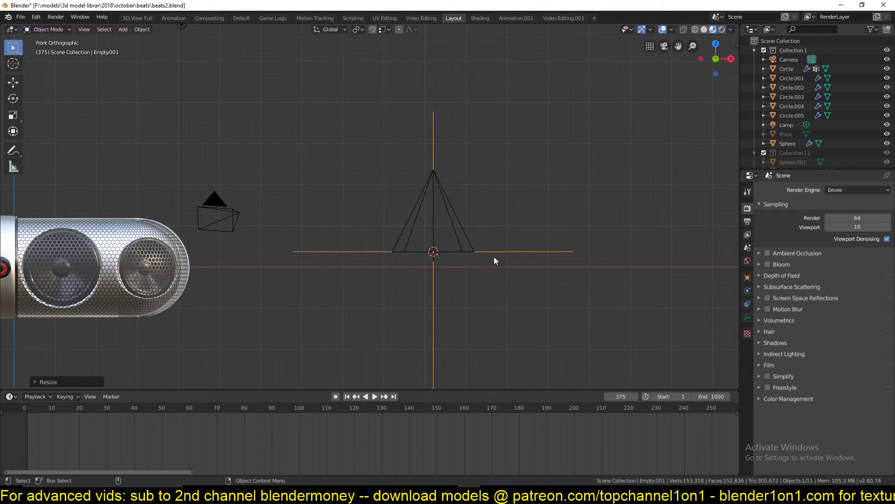
# Parent the cone empty to the Plain Axes empty using the Object option.
pyautogui.click(454, 209)
pyautogui.keyDown('shift'); pyautogui.click(520, 255); pyautogui.keyUp('shift')
pyautogui.hotkey('ctrl', 'p')
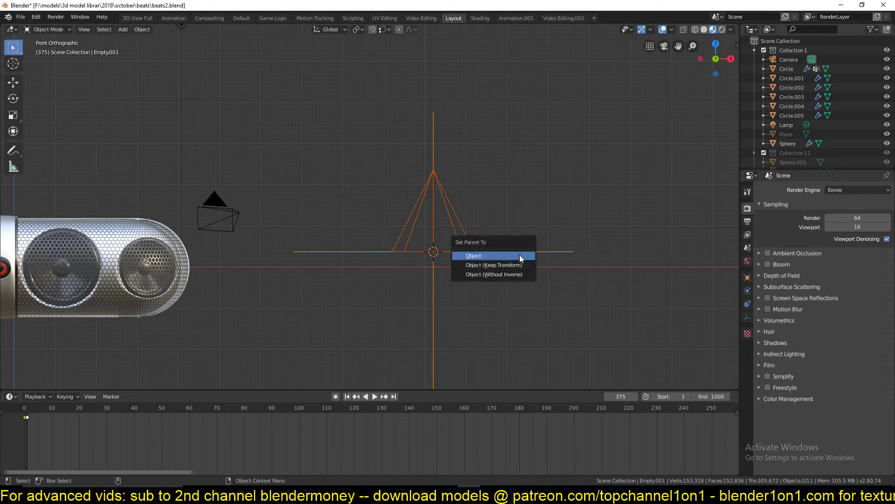
pyautogui.click(519, 254)
# Move the Plain Axes empty above the Beats speaker and play the animation to test the parented cone.
pyautogui.click(520, 252)
pyautogui.press('g')
pyautogui.click(207, 181)
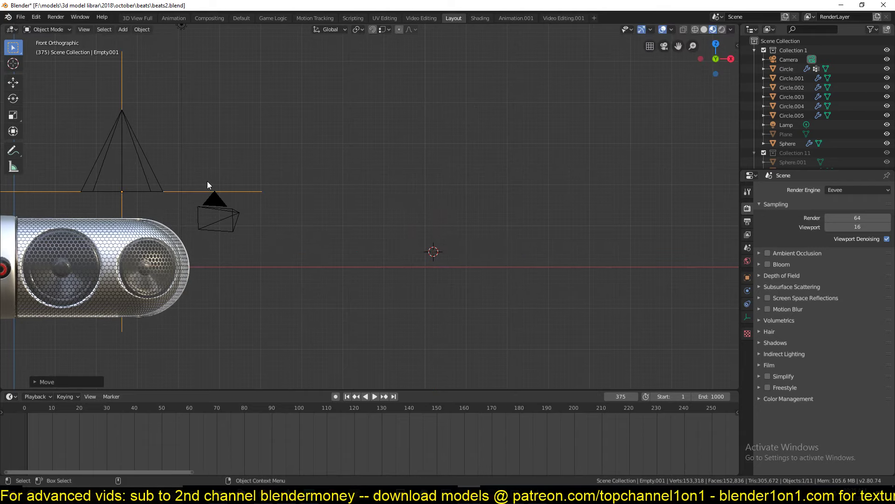
pyautogui.press('space')
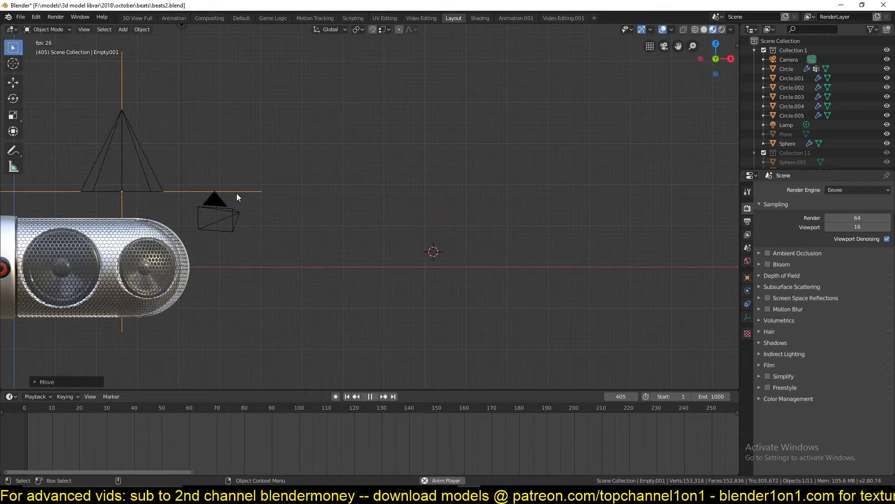
pyautogui.press('space')
# Hide the perforated grille mesh covering the front of the speaker, working from the right side view.
pyautogui.keyDown('shift'); pyautogui.moveTo(237, 193); pyautogui.dragTo(491, 215, button='middle'); pyautogui.keyUp('shift')
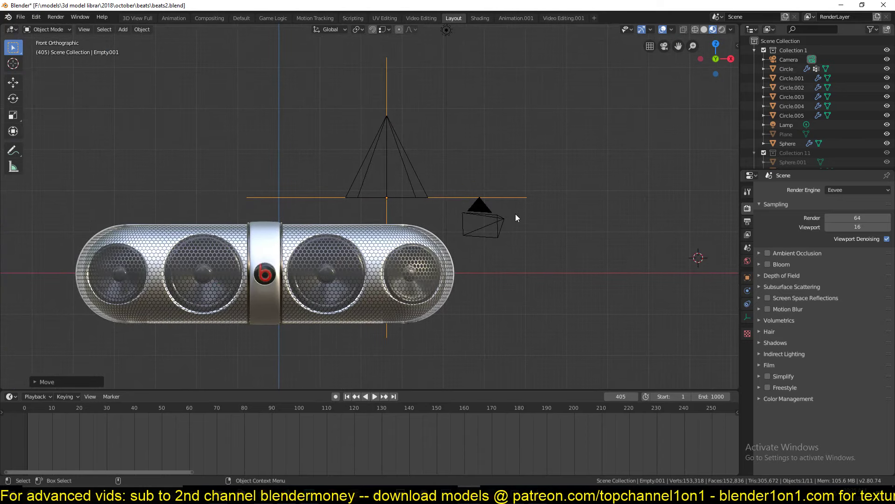
pyautogui.press('KP_3')
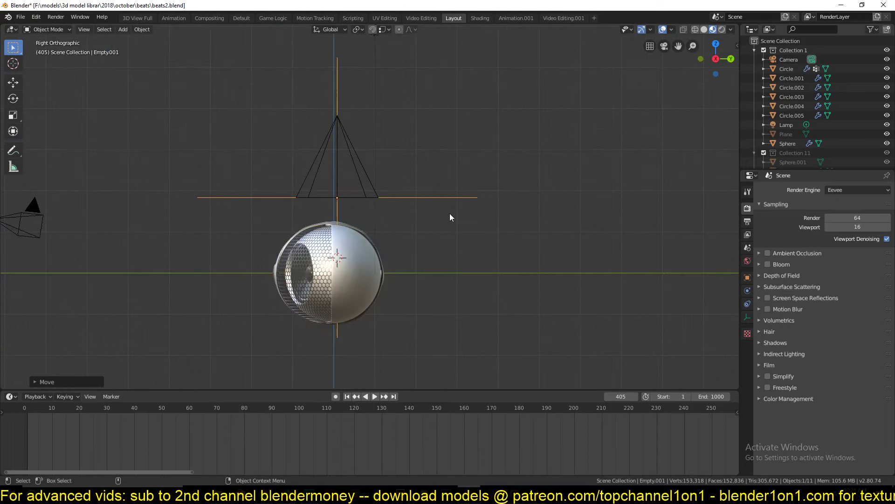
pyautogui.click(309, 279)
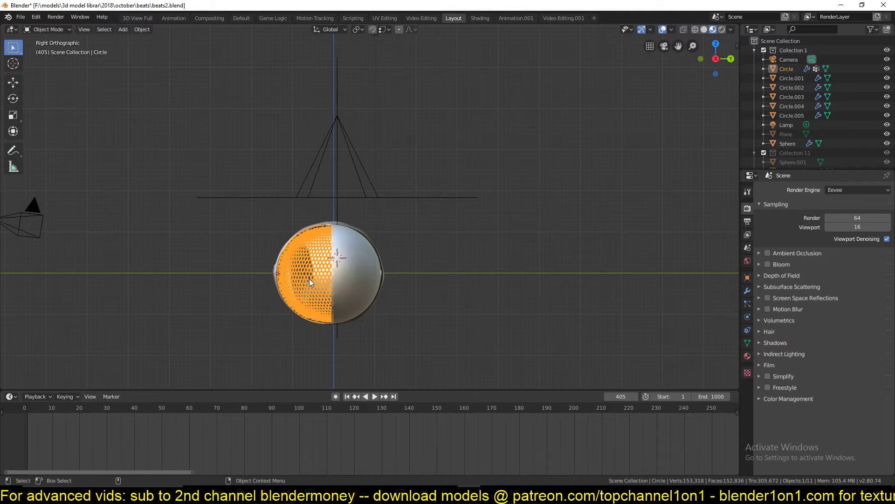
pyautogui.press('h')
# Duplicate the outer driver cone, place the copy above and behind the speaker, and clear its rotation.
pyautogui.click(309, 279)
pyautogui.click(301, 276)
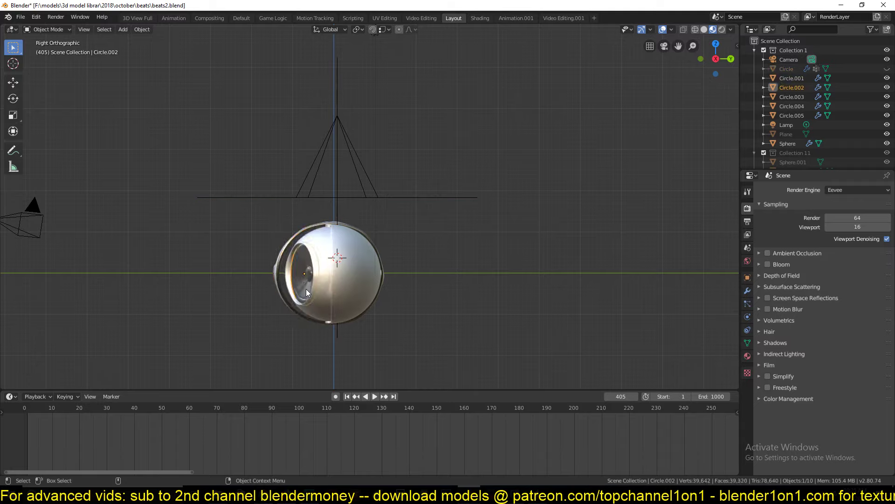
pyautogui.hotkey('shift', 'd')
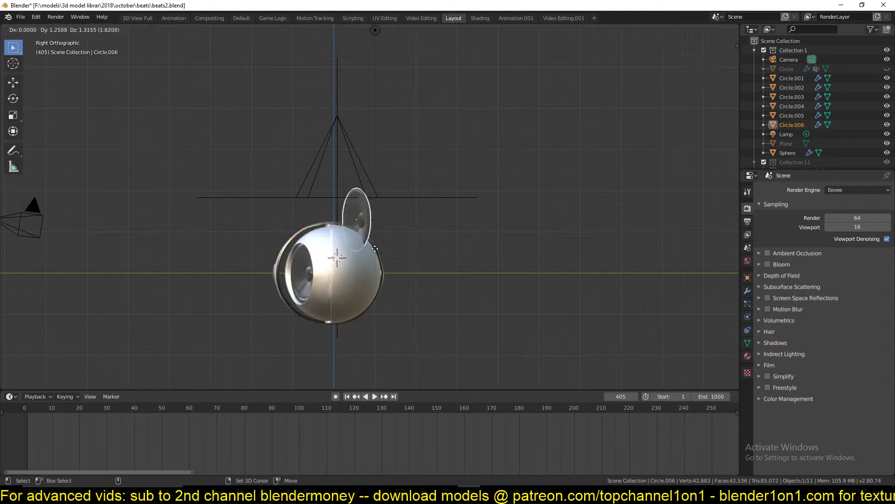
pyautogui.click(456, 206)
pyautogui.hotkey('alt', 'r')
# Move the Plain Axes empty to the duplicated driver cone and centre it on the driver in top view.
pyautogui.click(341, 153)
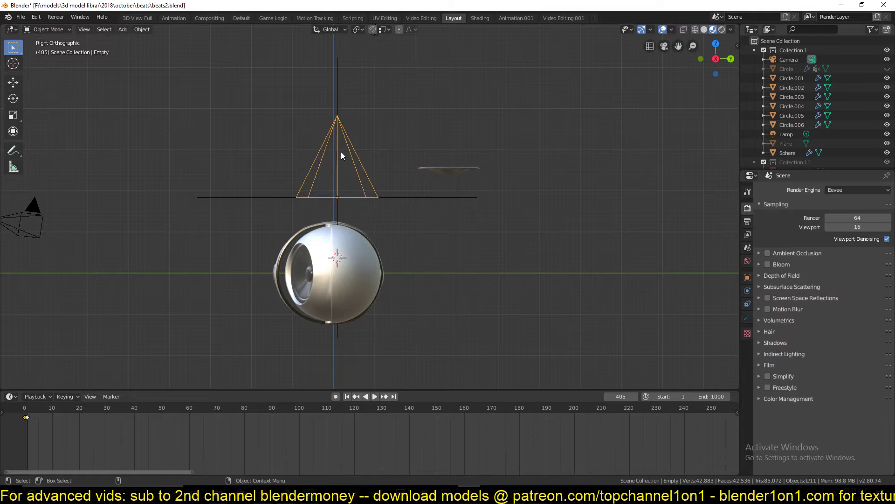
pyautogui.click(376, 201)
pyautogui.press('g')
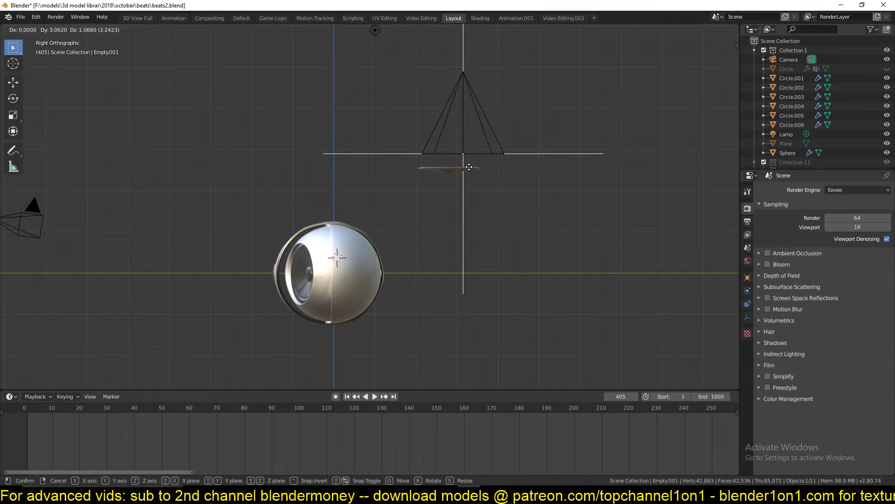
pyautogui.click(457, 181)
pyautogui.press('KP_7')
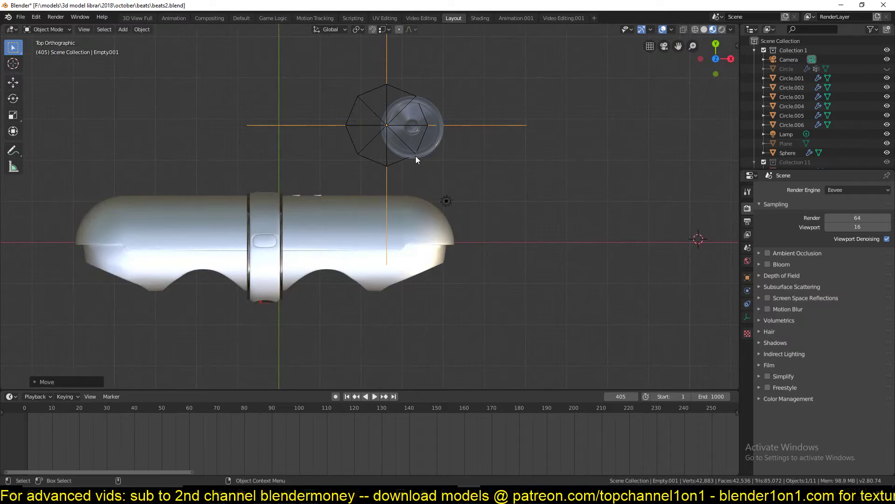
pyautogui.press('g')
pyautogui.click(444, 161)
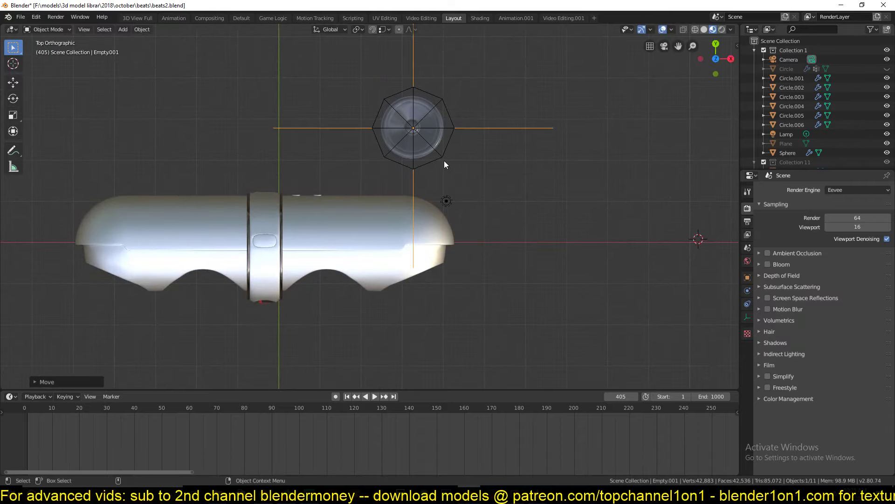
# Lower the Plain Axes empty along the Z axis to the centre of the duplicated driver cone.
pyautogui.press('KP_Decimal')
pyautogui.scroll(3, 439, 264)
pyautogui.moveTo(440, 264); pyautogui.dragTo(387, 178, button='middle')
pyautogui.press('g')
pyautogui.press('z')
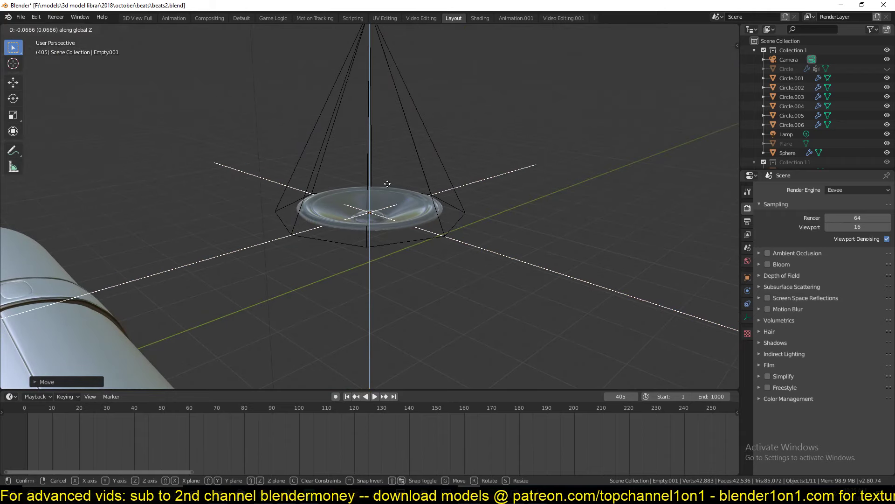
pyautogui.click(414, 221)
# Show the duplicated driver cone's modifiers, enter Edit Mode and select the vertex at the centre of its dome.
pyautogui.scroll(3, 447, 250)
pyautogui.click(455, 255)
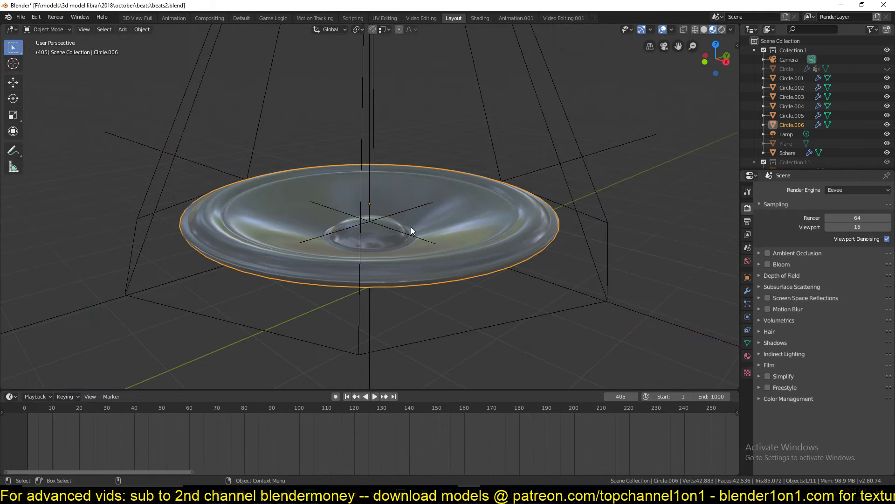
pyautogui.click(747, 290)
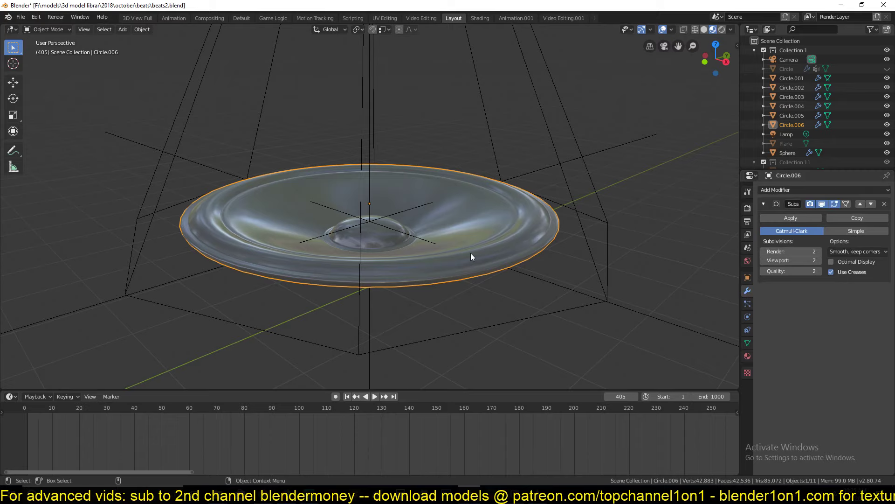
pyautogui.press('Tab')
pyautogui.moveTo(398, 240); pyautogui.dragTo(443, 270, button='middle')
pyautogui.scroll(8, 443, 270)
pyautogui.press('1')
pyautogui.click(343, 253)
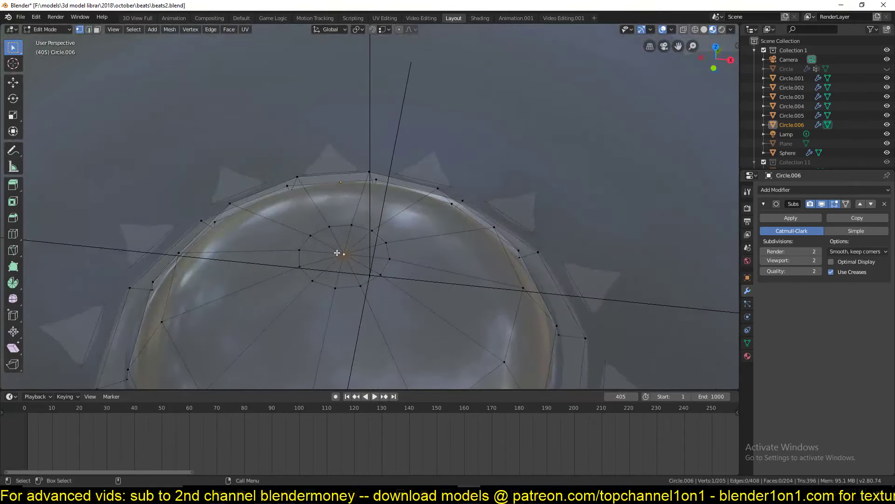
# Turn off the Subdivision modifier's viewport display and grow the vertex selection to cover the whole centre dome.
pyautogui.scroll(-10, 347, 254)
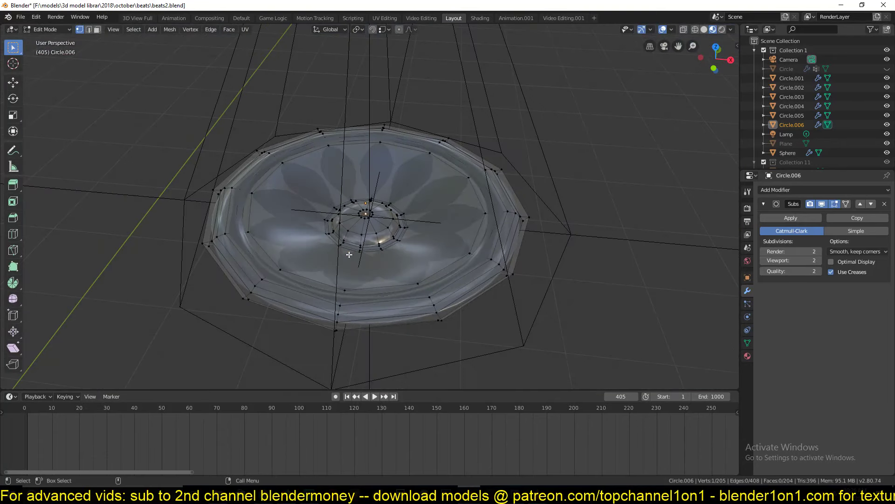
pyautogui.scroll(3, 350, 254)
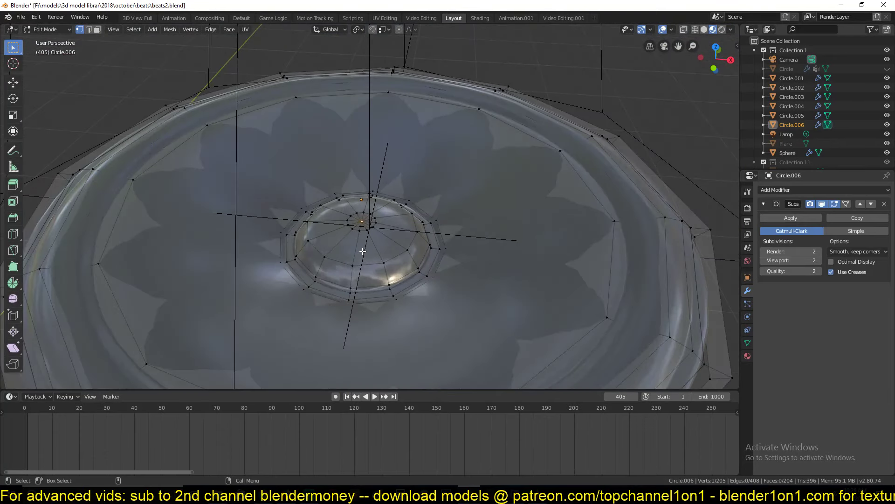
pyautogui.moveTo(374, 217); pyautogui.dragTo(360, 203, button='middle')
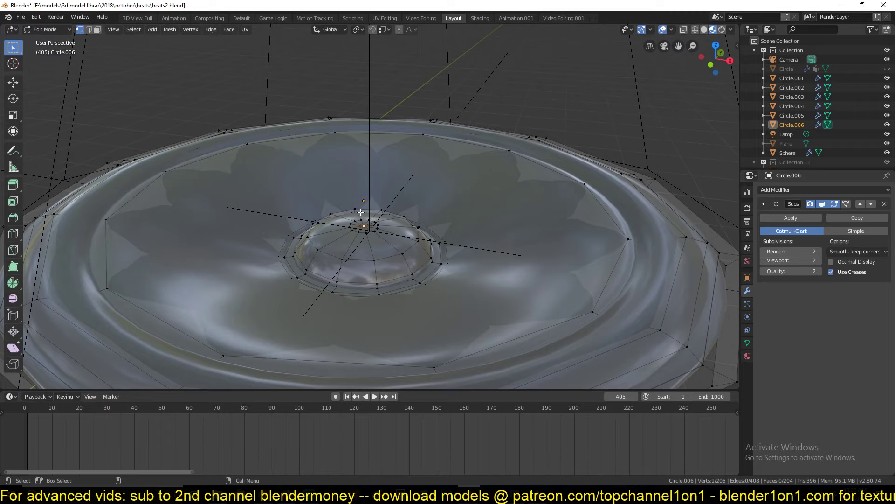
pyautogui.click(822, 204)
pyautogui.moveTo(583, 219); pyautogui.dragTo(514, 233, button='middle')
pyautogui.press('ctrl+KP_Add')
pyautogui.press('ctrl+KP_Add')
pyautogui.press('ctrl+KP_Add')
pyautogui.press('ctrl+KP_Add')
pyautogui.press('ctrl+KP_Add')
pyautogui.press('ctrl+KP_Add')
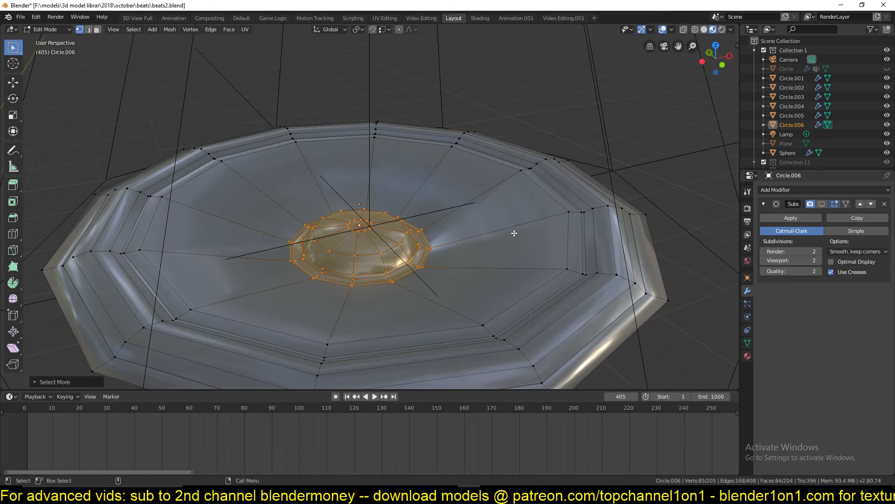
# Hook the selected dome vertices to a new object, return to Object Mode and select the hook empty.
pyautogui.moveTo(512, 233); pyautogui.dragTo(486, 166, button='middle')
pyautogui.press('g')
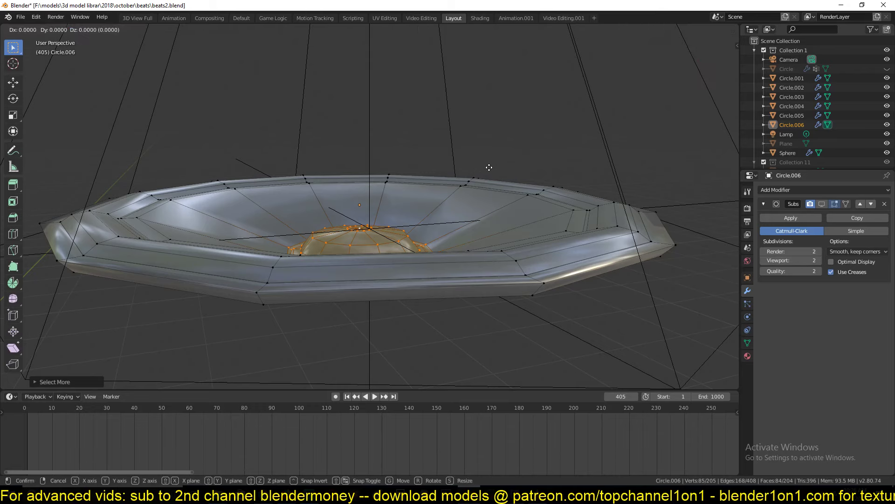
pyautogui.rightClick(490, 139)
pyautogui.moveTo(363, 222); pyautogui.dragTo(356, 235, button='middle')
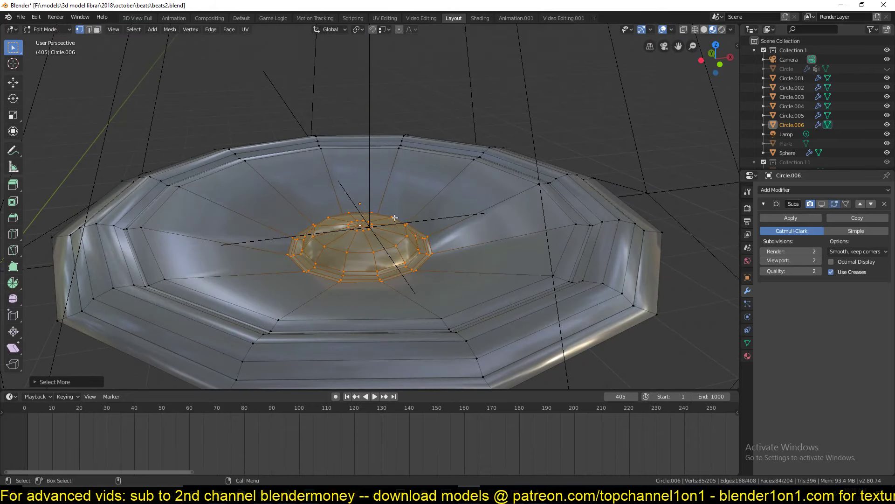
pyautogui.press('ctrl')
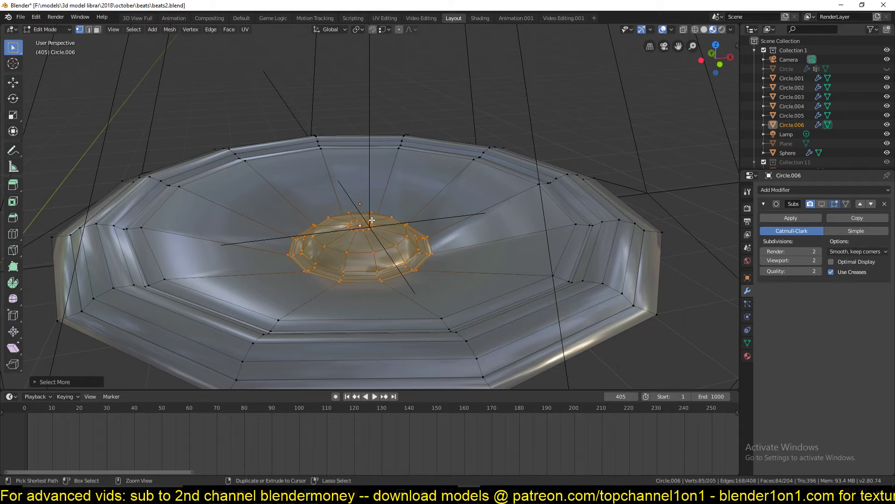
pyautogui.hotkey('ctrl', 'h')
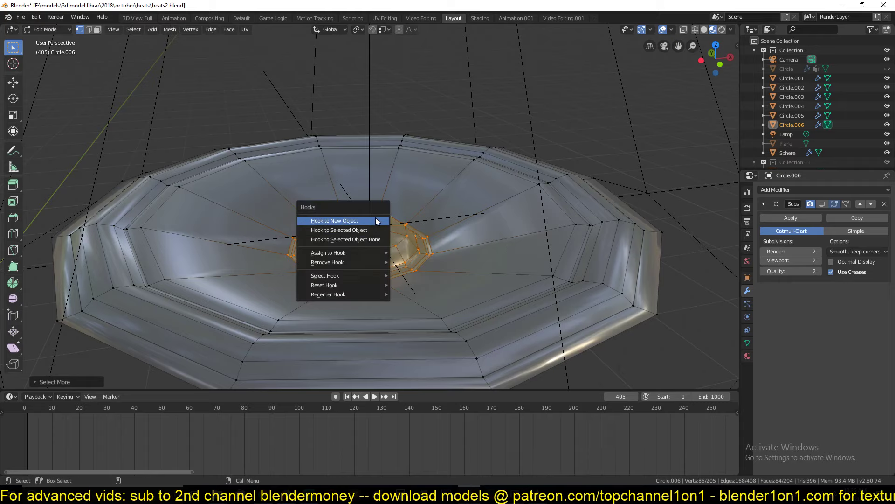
pyautogui.click(376, 220)
pyautogui.press('Tab')
pyautogui.scroll(-5, 379, 168)
pyautogui.moveTo(380, 162); pyautogui.dragTo(368, 154, button='middle')
pyautogui.click(365, 106)
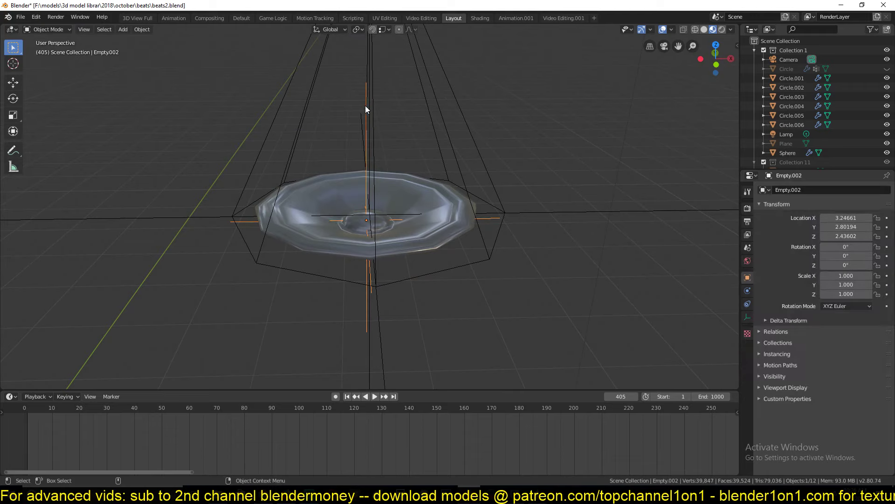
# Test the hook by moving its empty up along the Z axis.
pyautogui.moveTo(365, 109); pyautogui.dragTo(407, 114, button='middle')
pyautogui.press('g')
pyautogui.press('z')
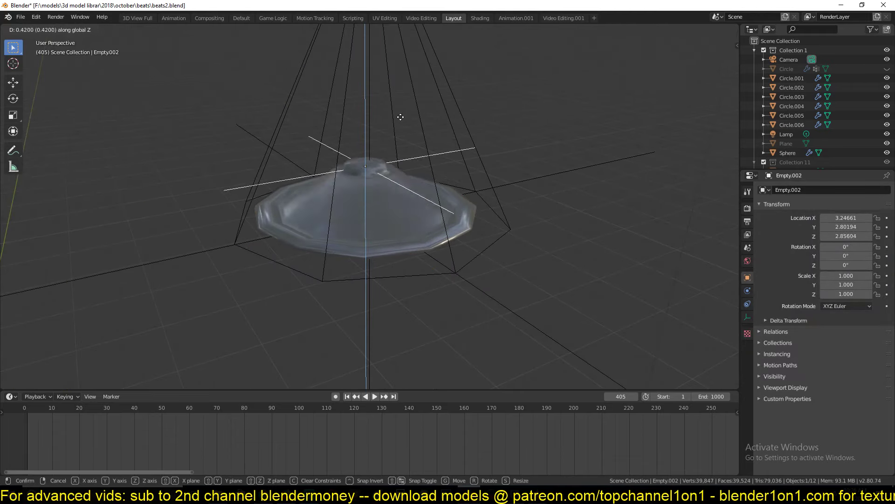
pyautogui.rightClick(407, 195)
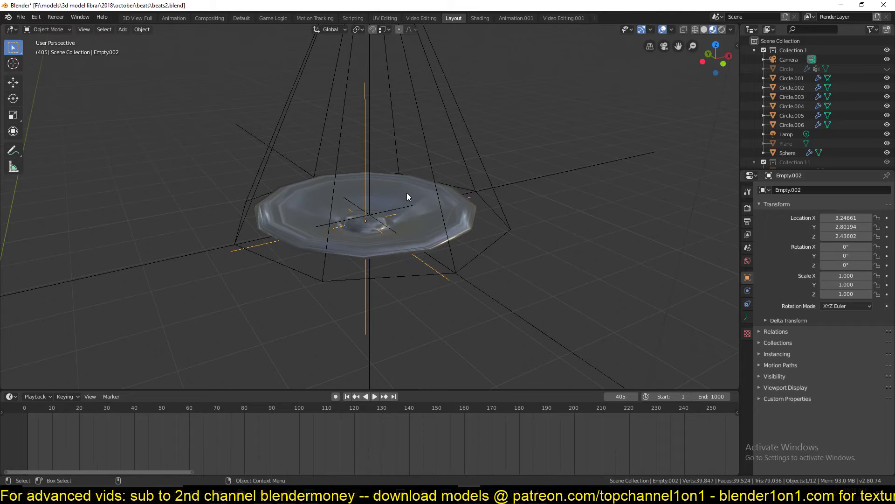
# Parent the hook empty to the music-animated cone empty with Object (Keep Transform).
pyautogui.moveTo(406, 196); pyautogui.dragTo(362, 196, button='middle')
pyautogui.scroll(5, 362, 196)
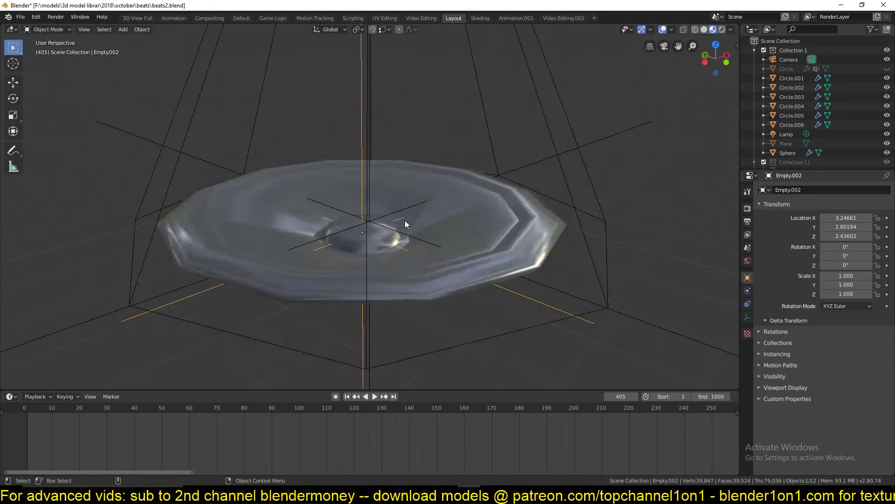
pyautogui.moveTo(405, 220); pyautogui.dragTo(375, 155, button='middle')
pyautogui.scroll(-4, 390, 212)
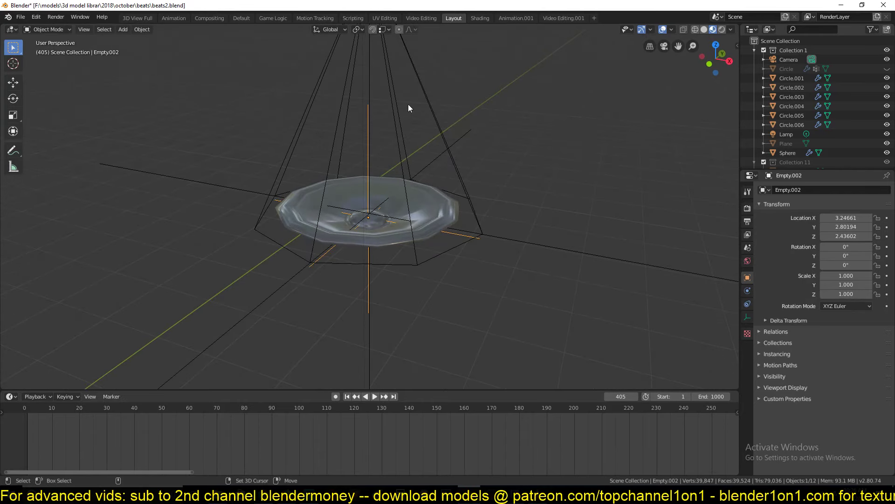
pyautogui.keyDown('shift'); pyautogui.click(437, 128); pyautogui.keyUp('shift')
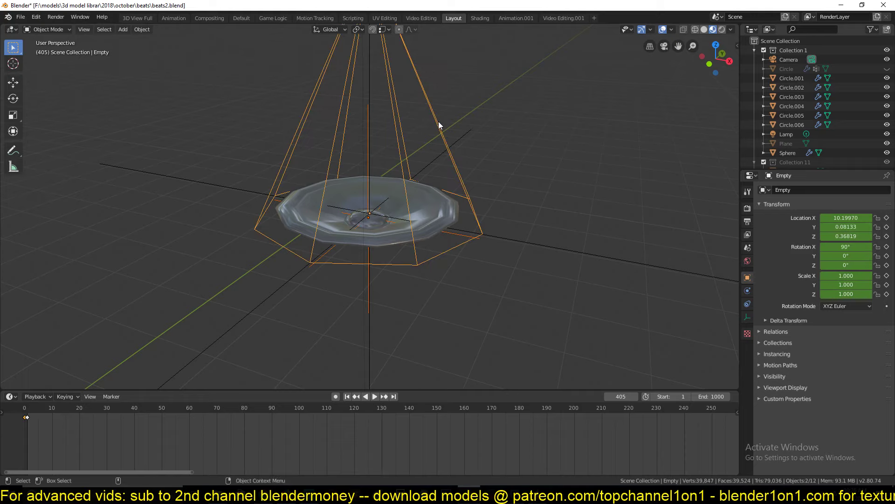
pyautogui.hotkey('ctrl', 'p')
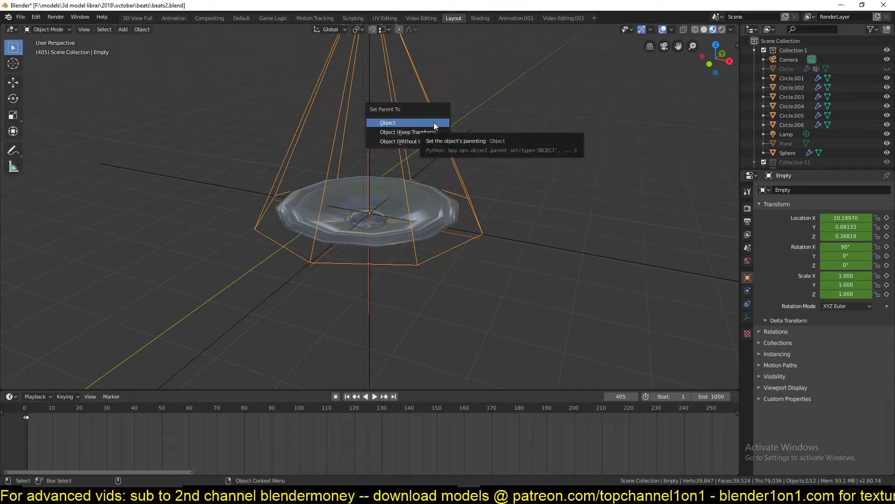
pyautogui.click(420, 132)
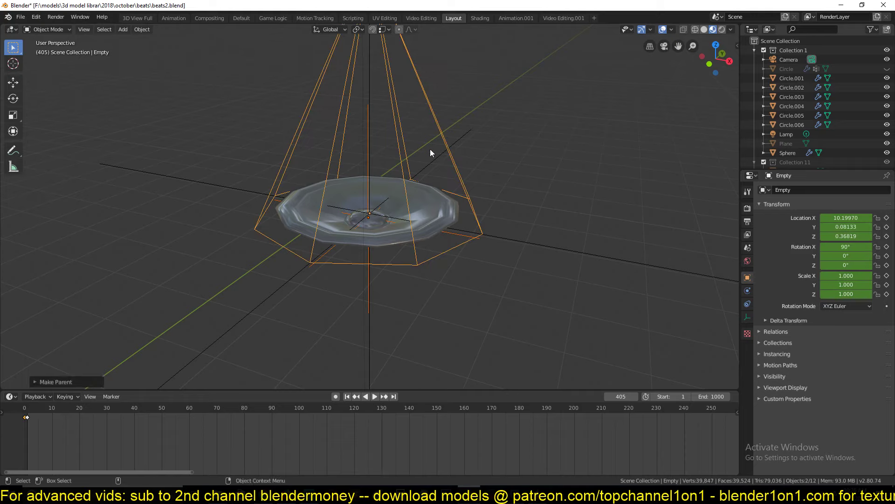
# Play the animation and examine how the duplicated driver cone moves with the music.
pyautogui.click(511, 138)
pyautogui.press('space')
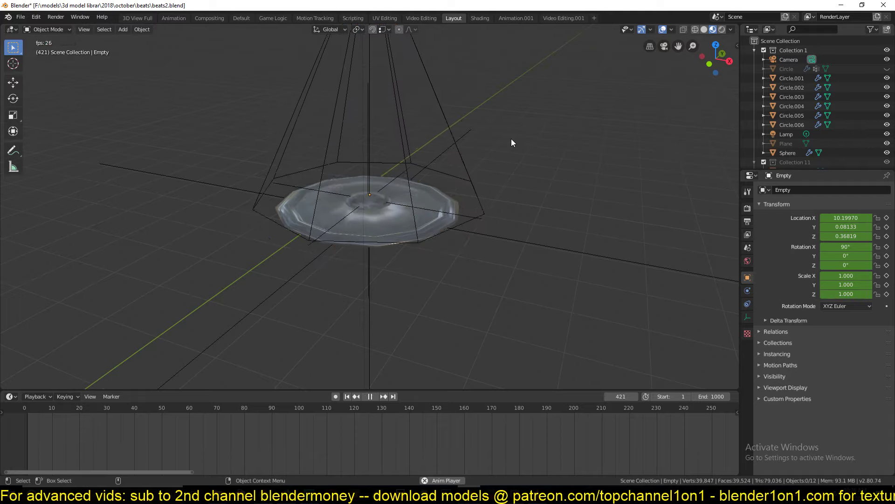
pyautogui.moveTo(511, 141); pyautogui.dragTo(415, 173, button='middle')
pyautogui.press('space')
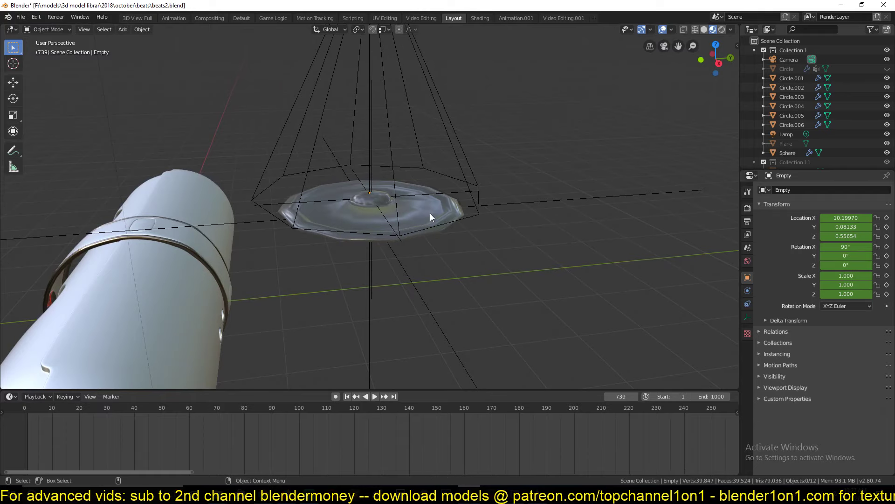
# Reduce the Hook modifier's strength on the duplicated driver cone to 0.345, checking the motion with playback.
pyautogui.click(430, 213)
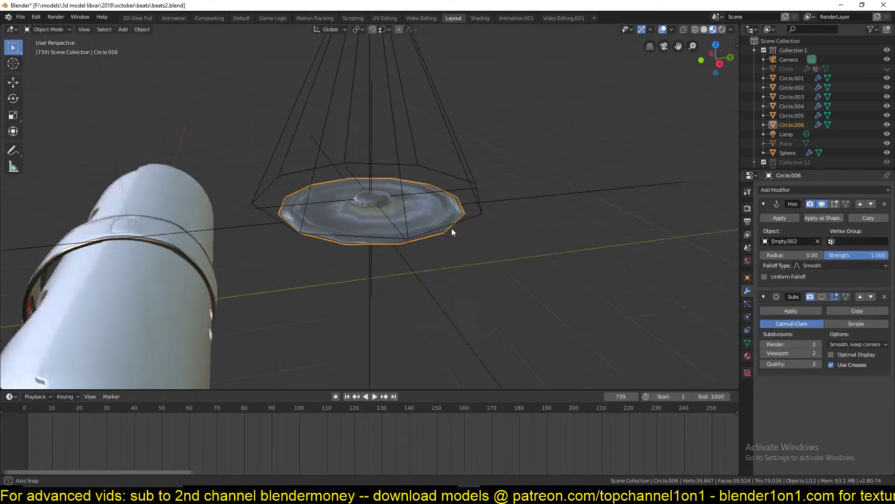
pyautogui.moveTo(451, 232); pyautogui.dragTo(399, 205, button='middle')
pyautogui.scroll(2, 471, 222)
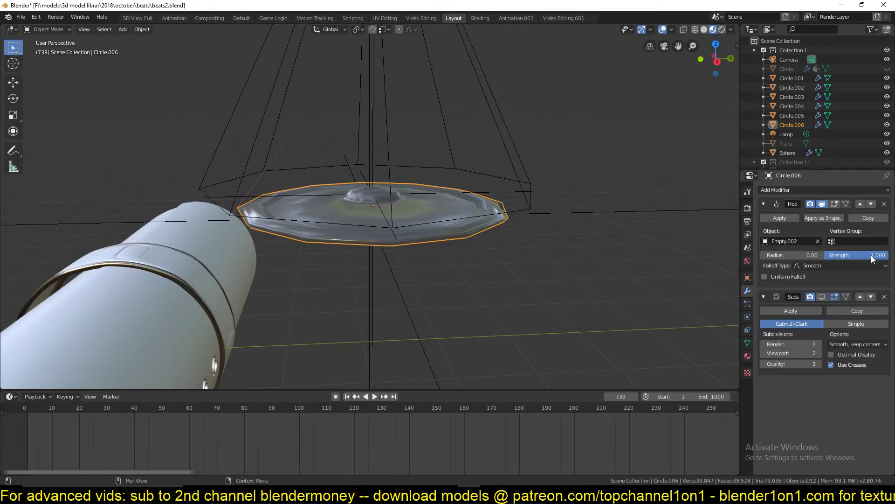
pyautogui.moveTo(873, 256); pyautogui.dragTo(843, 255)
pyautogui.press('space')
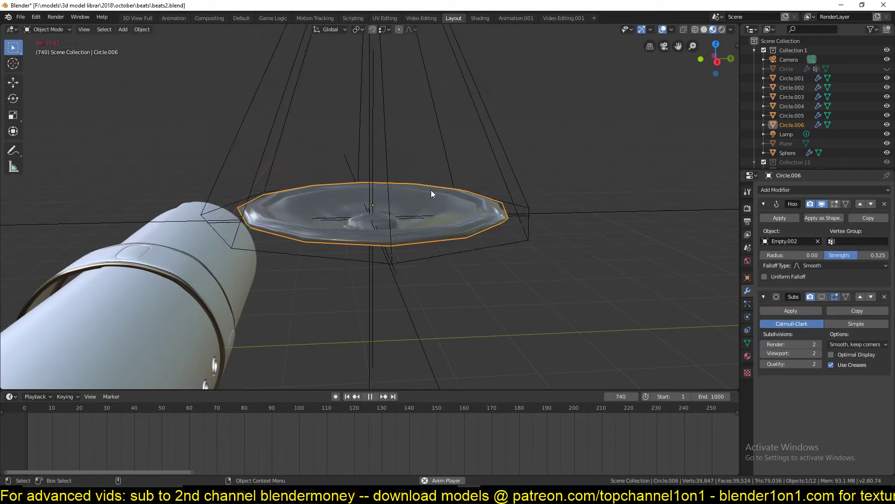
pyautogui.press('space')
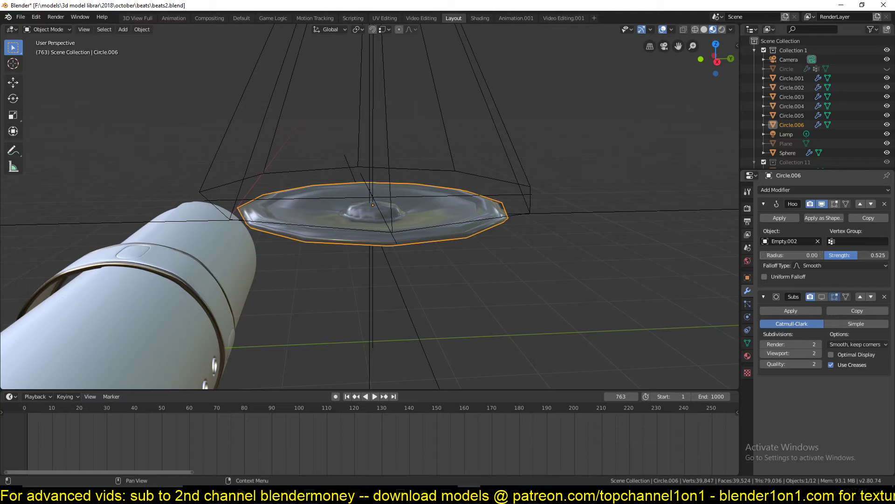
pyautogui.moveTo(847, 257); pyautogui.dragTo(836, 258)
pyautogui.click(541, 231)
pyautogui.press('space')
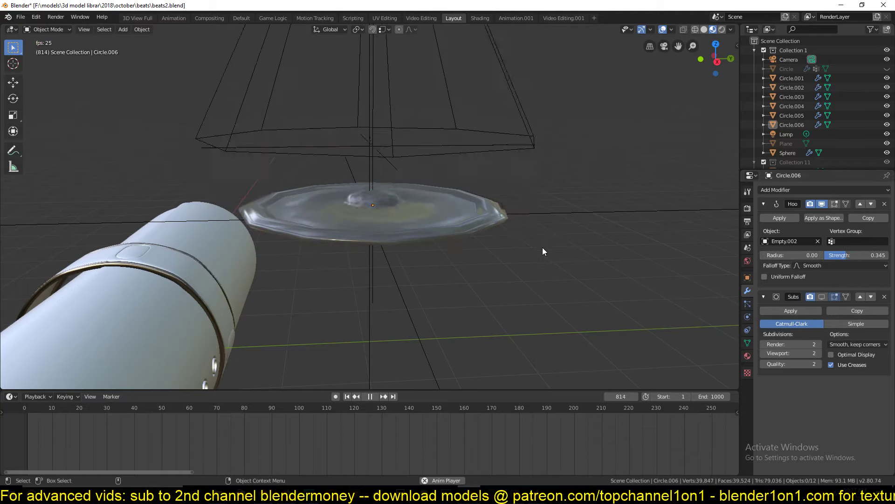
pyautogui.moveTo(542, 247); pyautogui.dragTo(618, 274, button='middle')
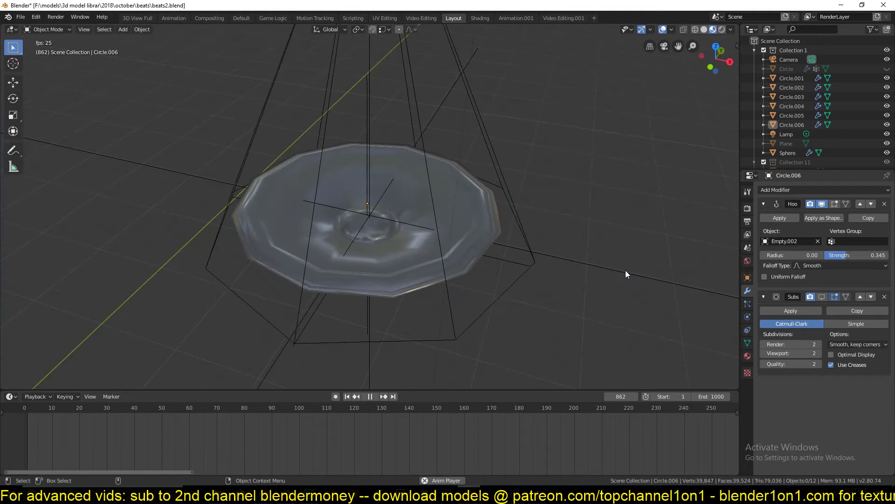
pyautogui.press('space')
# Link the duplicated driver cone's object data to the speaker's four driver cones.
pyautogui.scroll(-5, 513, 261)
pyautogui.keyDown('shift'); pyautogui.moveTo(419, 250); pyautogui.dragTo(475, 79, button='middle'); pyautogui.keyUp('shift')
pyautogui.scroll(-3, 446, 77)
pyautogui.scroll(1, 304, 249)
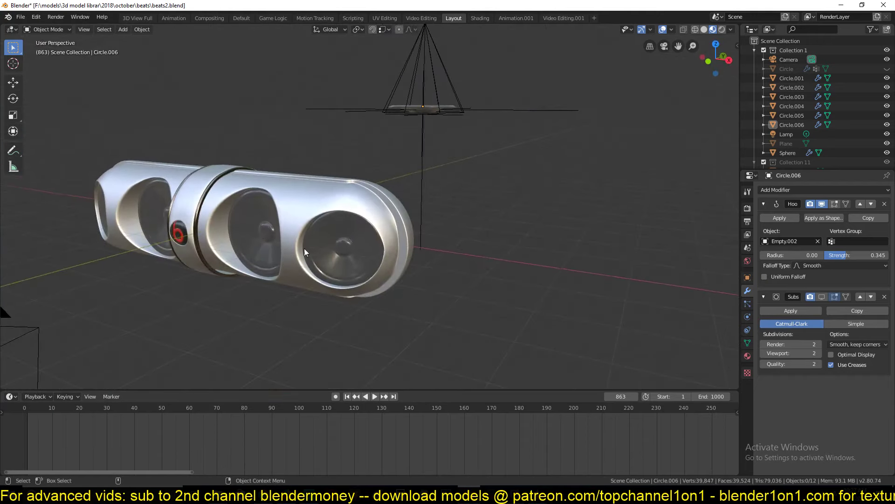
pyautogui.moveTo(315, 244); pyautogui.dragTo(373, 194, button='middle')
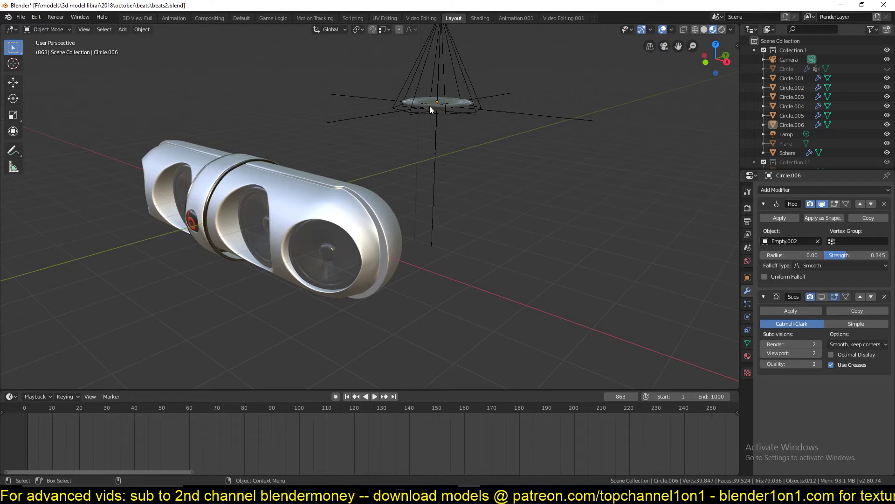
pyautogui.click(324, 270)
pyautogui.keyDown('shift'); pyautogui.click(265, 239); pyautogui.keyUp('shift')
pyautogui.moveTo(264, 238); pyautogui.dragTo(528, 239, button='middle')
pyautogui.keyDown('shift'); pyautogui.click(288, 226); pyautogui.keyUp('shift')
pyautogui.keyDown('shift'); pyautogui.click(510, 222); pyautogui.keyUp('shift')
pyautogui.hotkey('ctrl', 'l')
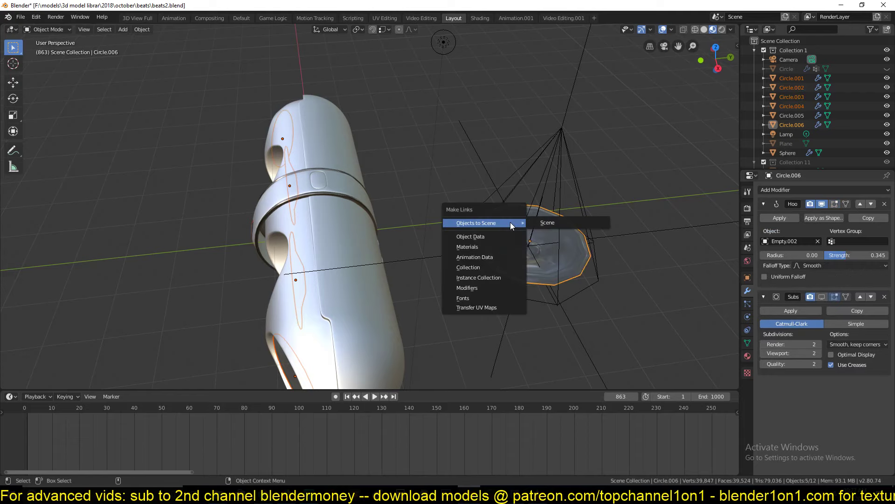
pyautogui.click(505, 236)
# Play the animation and inspect the outer driver cone's mesh and modifiers on the speaker.
pyautogui.moveTo(506, 236); pyautogui.dragTo(407, 203, button='middle')
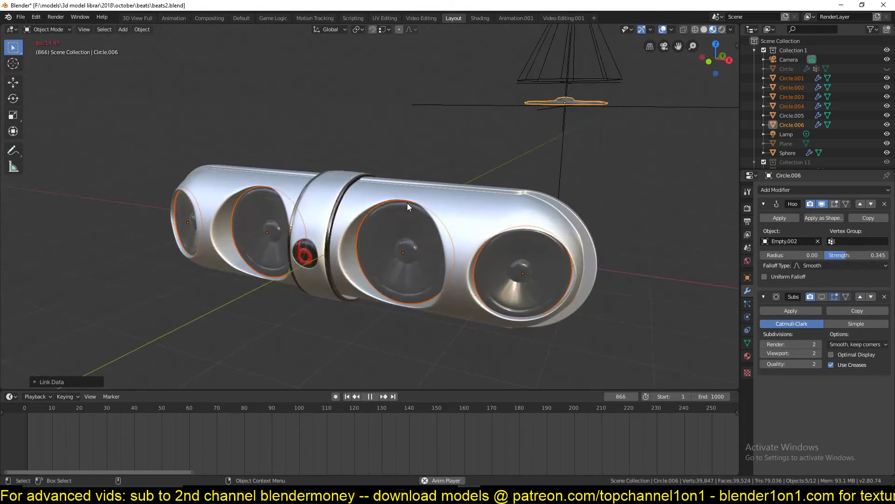
pyautogui.press('a')
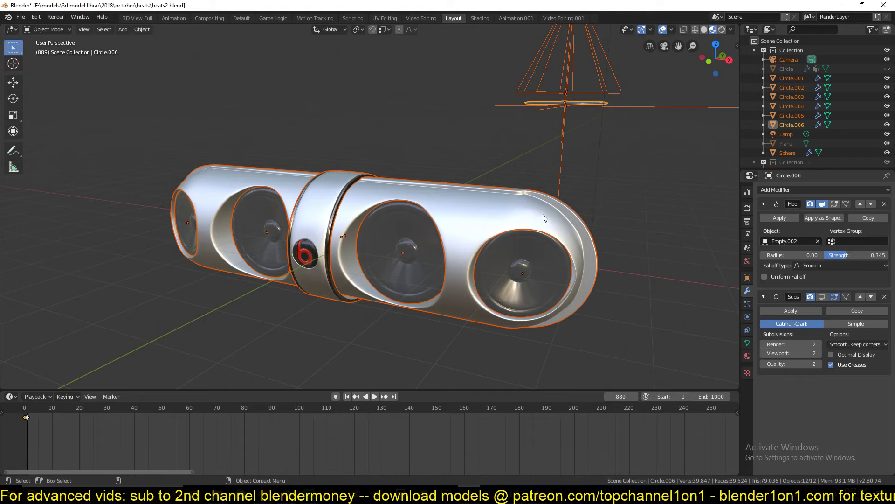
pyautogui.click(543, 215)
pyautogui.click(516, 233)
pyautogui.press('Tab')
pyautogui.moveTo(600, 180); pyautogui.dragTo(570, 182, button='middle')
pyautogui.press('Tab')
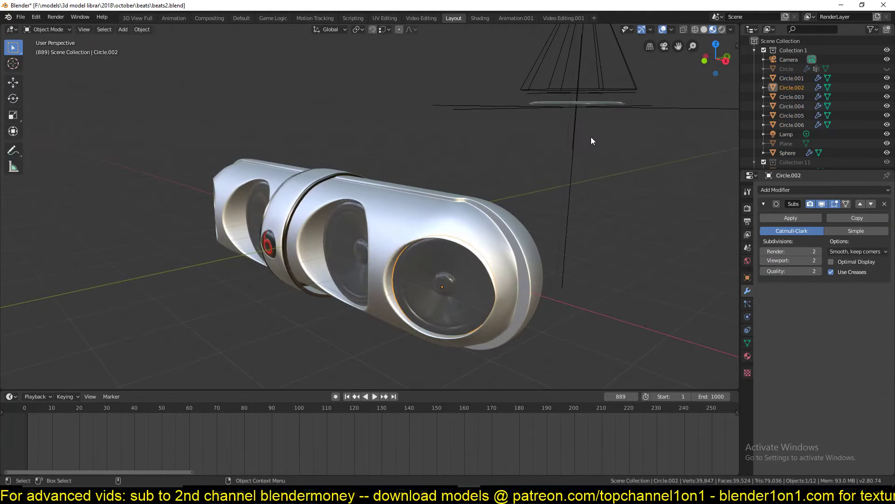
# Examine the speaker's driver cones one by one, selecting each to check its modifiers.
pyautogui.moveTo(591, 141); pyautogui.dragTo(592, 164, button='middle')
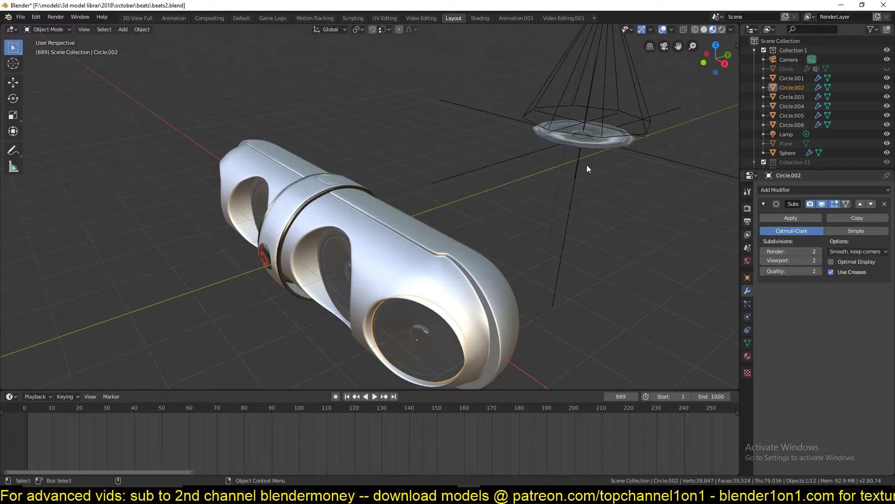
pyautogui.scroll(-2, 587, 165)
pyautogui.scroll(2, 587, 164)
pyautogui.keyDown('shift'); pyautogui.moveTo(587, 167); pyautogui.dragTo(500, 237, button='middle'); pyautogui.keyUp('shift')
pyautogui.click(355, 226)
pyautogui.click(241, 213)
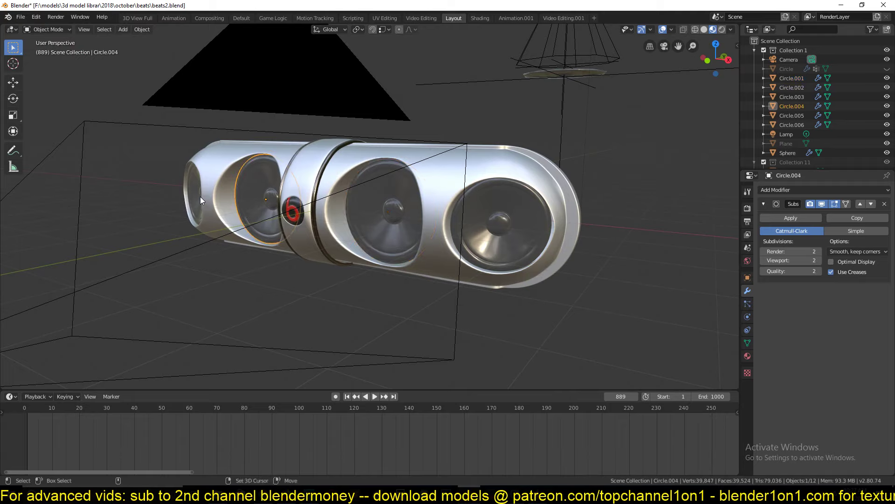
pyautogui.click(375, 203)
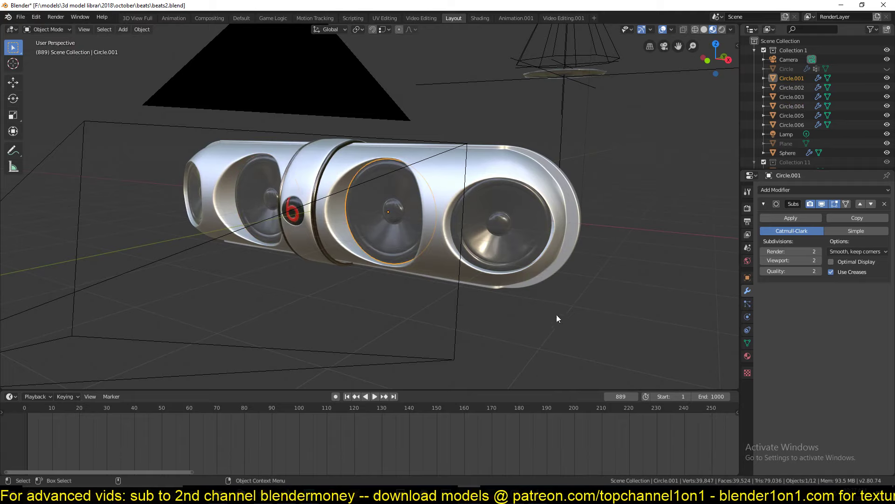
pyautogui.click(589, 295)
# Save the file as beats2.blend in a new folder named New Folder inside the beats folder.
pyautogui.hotkey('ctrl', 'shift', 's')
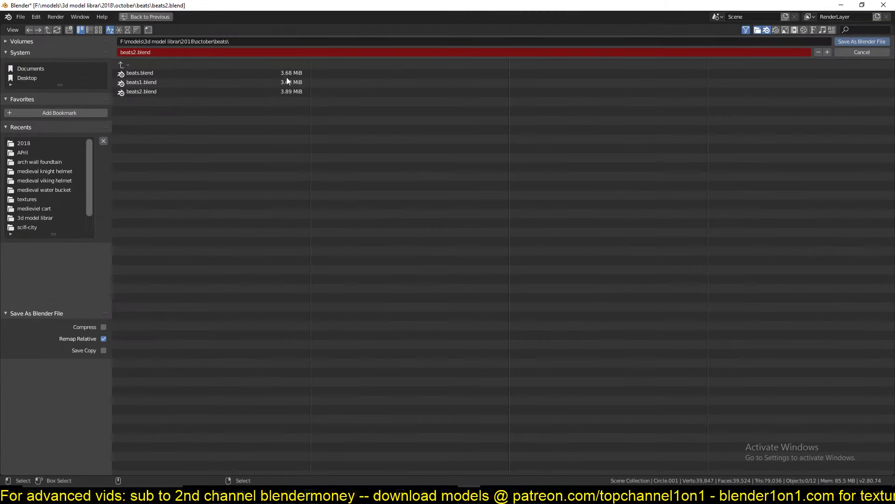
pyautogui.click(68, 29)
pyautogui.click(183, 73)
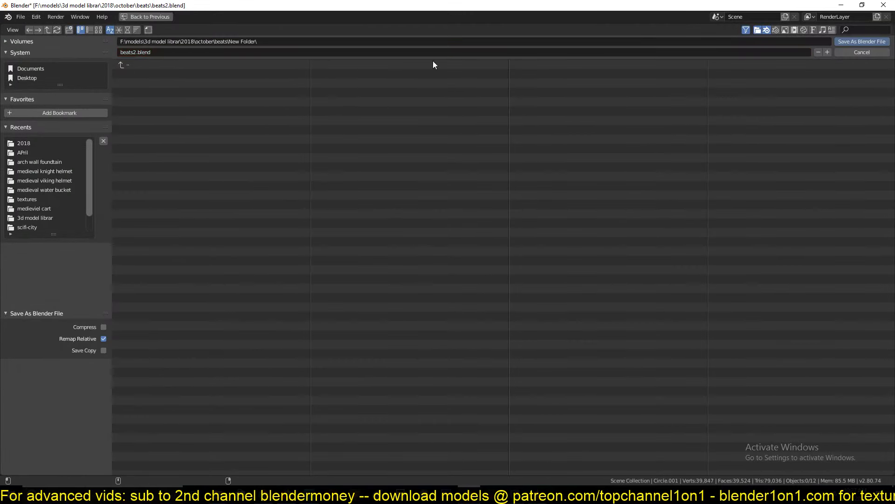
pyautogui.click(864, 41)
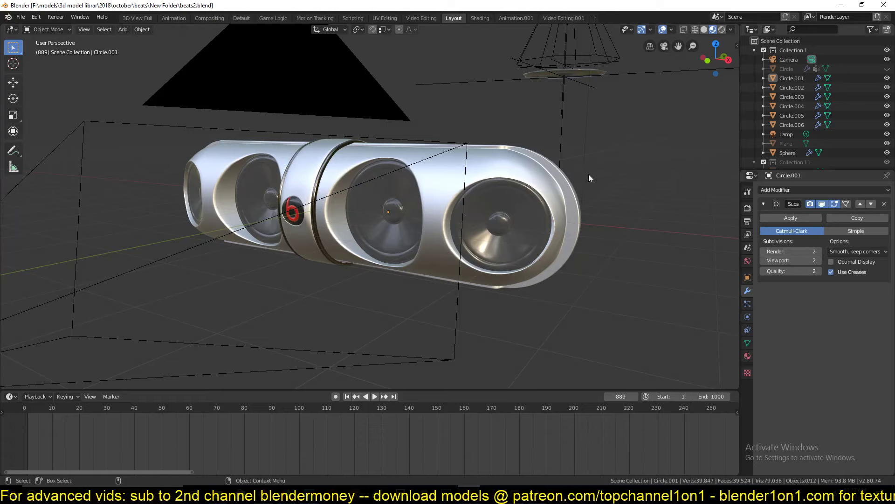
# Snap the 3D cursor to the outer driver cone at the speaker's near end.
pyautogui.click(505, 217)
pyautogui.moveTo(505, 217); pyautogui.dragTo(527, 179, button='middle')
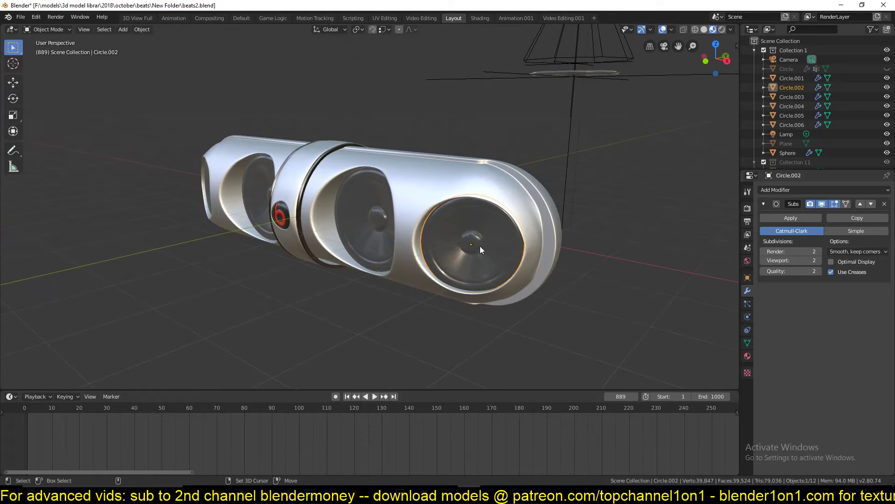
pyautogui.hotkey('shift', 's')
pyautogui.click(474, 311)
# Test-move Empty.001 and the animated cone-shaped Empty to check which parts of the duplicated driver rig follow each one.
pyautogui.click(525, 145)
pyautogui.keyDown('shift'); pyautogui.moveTo(526, 145); pyautogui.dragTo(444, 230, button='middle'); pyautogui.keyUp('shift')
pyautogui.scroll(3, 445, 230)
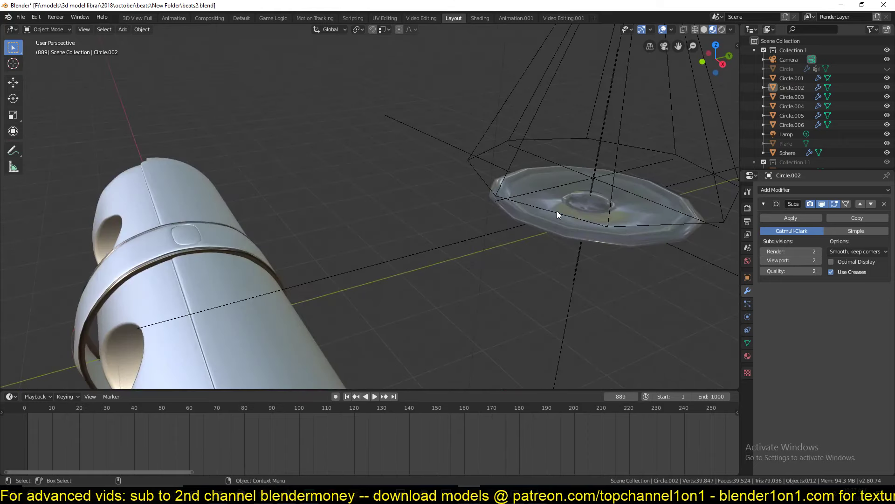
pyautogui.keyDown('shift'); pyautogui.moveTo(557, 211); pyautogui.dragTo(517, 200, button='middle'); pyautogui.keyUp('shift')
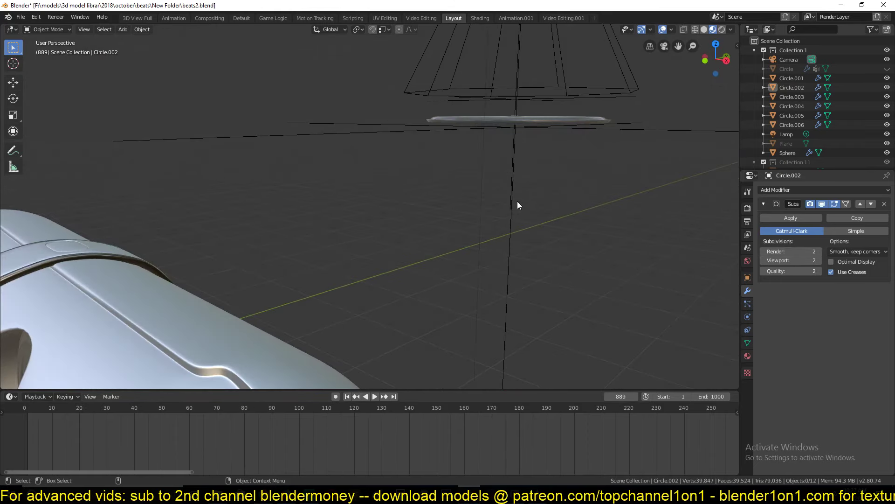
pyautogui.click(515, 163)
pyautogui.moveTo(515, 163); pyautogui.dragTo(503, 198, button='middle')
pyautogui.scroll(-4, 503, 199)
pyautogui.scroll(4, 505, 197)
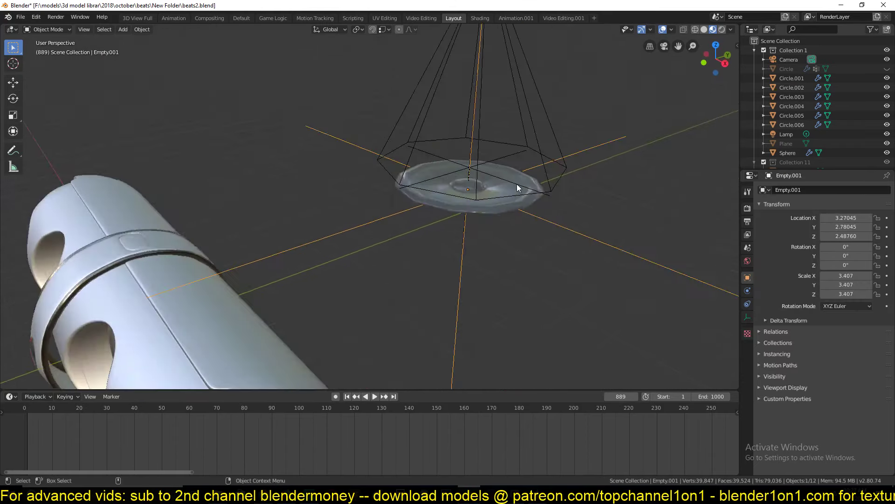
pyautogui.moveTo(504, 148)
pyautogui.mouseDown(button='middle')
pyautogui.moveTo(500, 124)
pyautogui.moveTo(492, 150)
pyautogui.mouseUp(button='middle')
pyautogui.press('g')
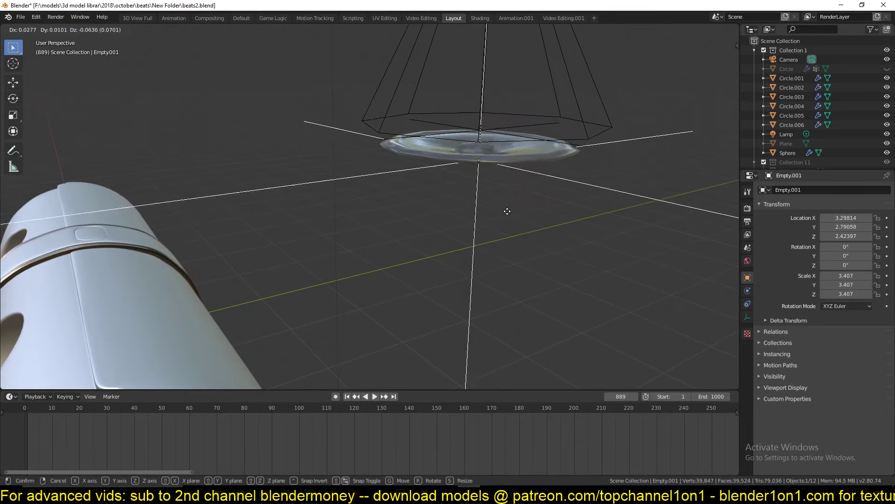
pyautogui.rightClick(515, 158)
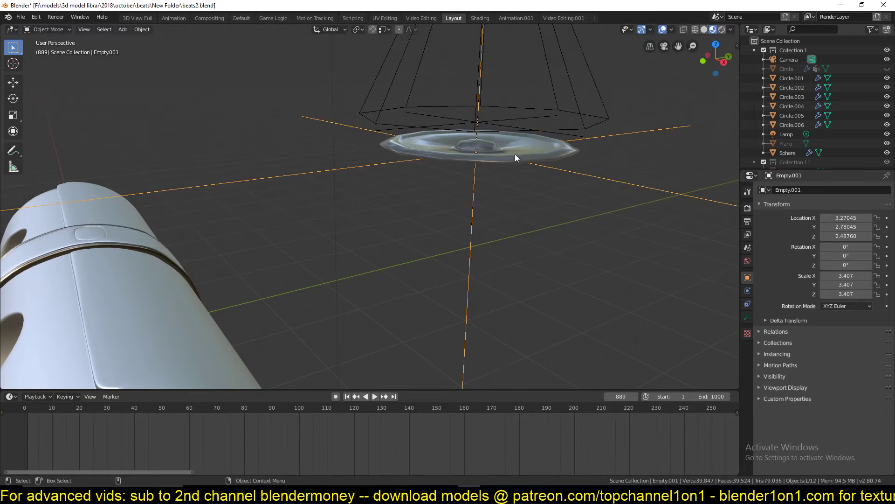
pyautogui.click(570, 100)
pyautogui.press('g')
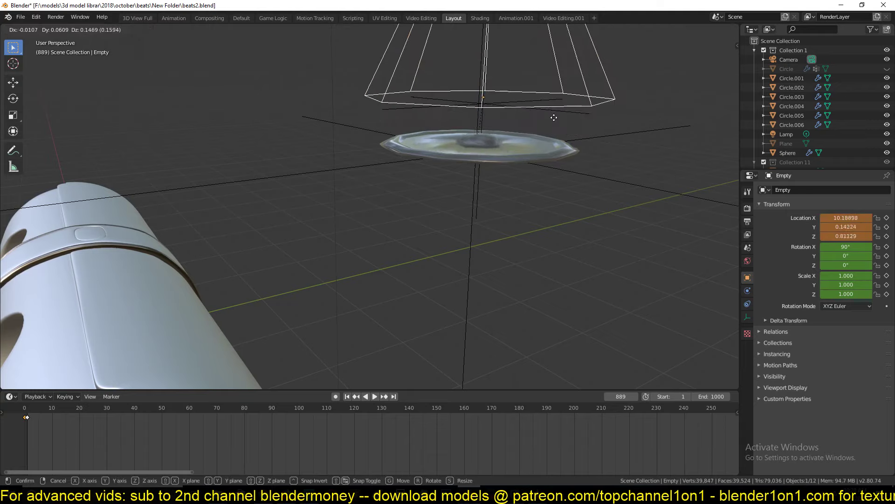
pyautogui.rightClick(554, 154)
# Parent the duplicated driver cone to Empty.001 and check the link with a trial move.
pyautogui.click(578, 176)
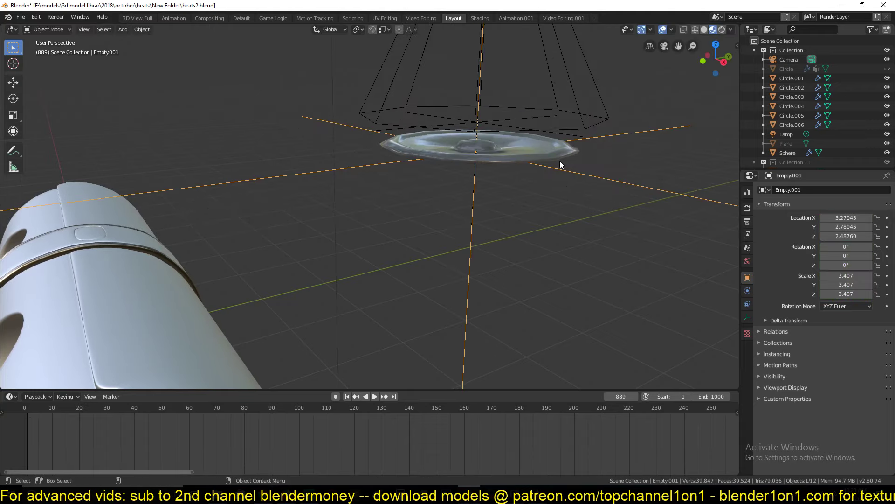
pyautogui.keyDown('shift'); pyautogui.click(562, 163); pyautogui.keyUp('shift')
pyautogui.keyDown('shift'); pyautogui.click(580, 170); pyautogui.keyUp('shift')
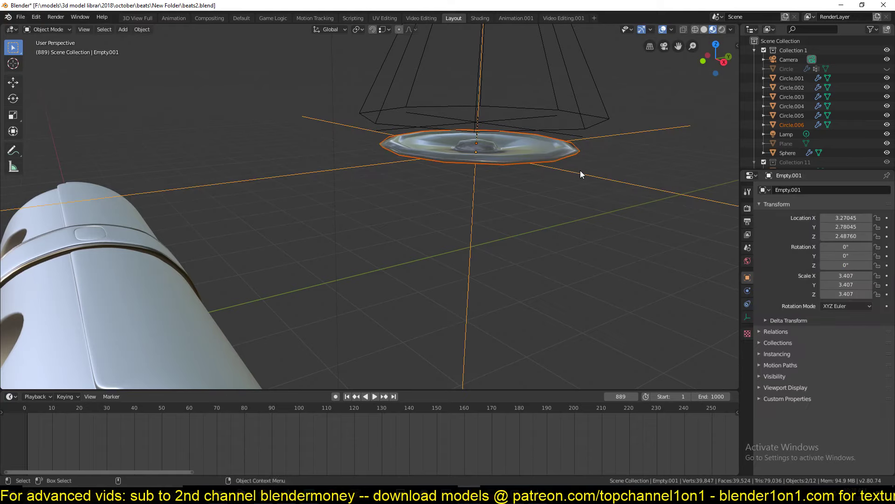
pyautogui.hotkey('ctrl', 'p')
pyautogui.click(580, 170)
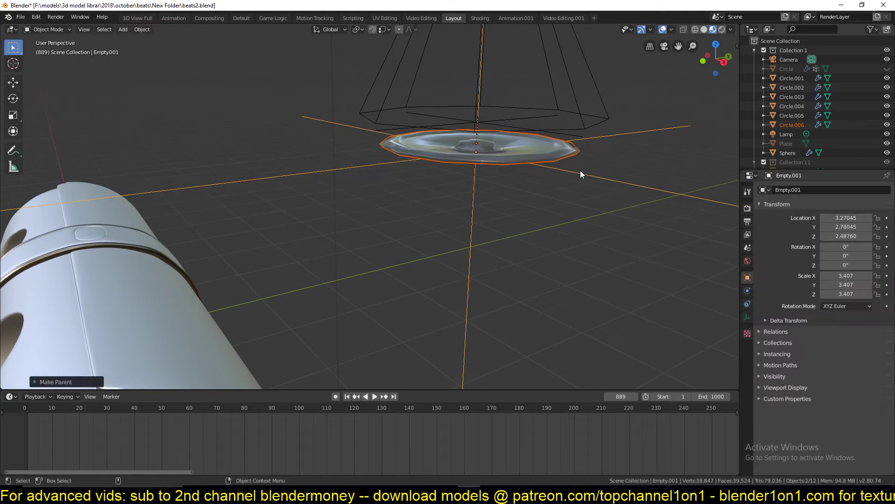
pyautogui.press('g')
pyautogui.rightClick(563, 173)
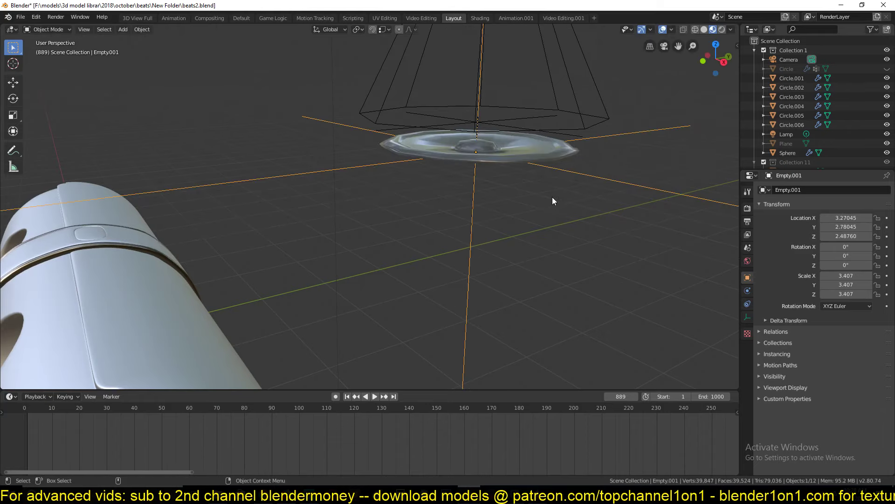
pyautogui.scroll(-5, 552, 197)
pyautogui.press('g')
pyautogui.click(551, 208)
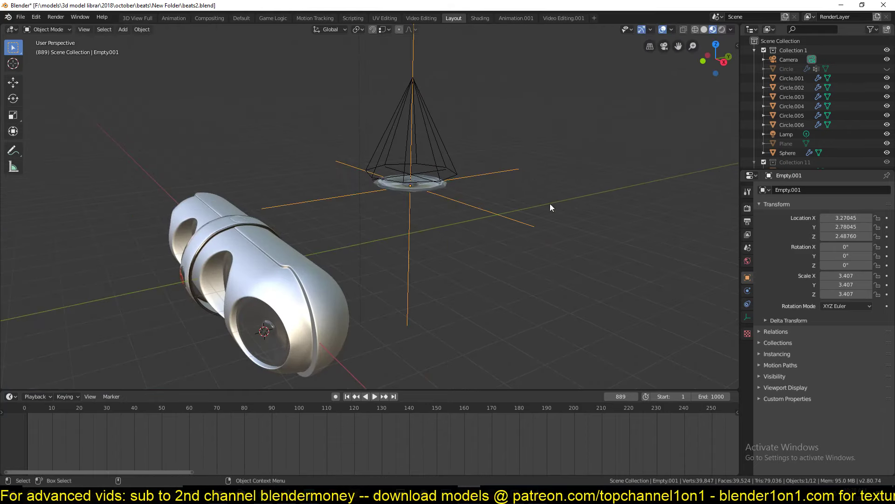
# Snap Empty.001 with its driver rig to the 3D cursor at the speaker's outer driver.
pyautogui.moveTo(478, 201); pyautogui.dragTo(441, 169, button='middle')
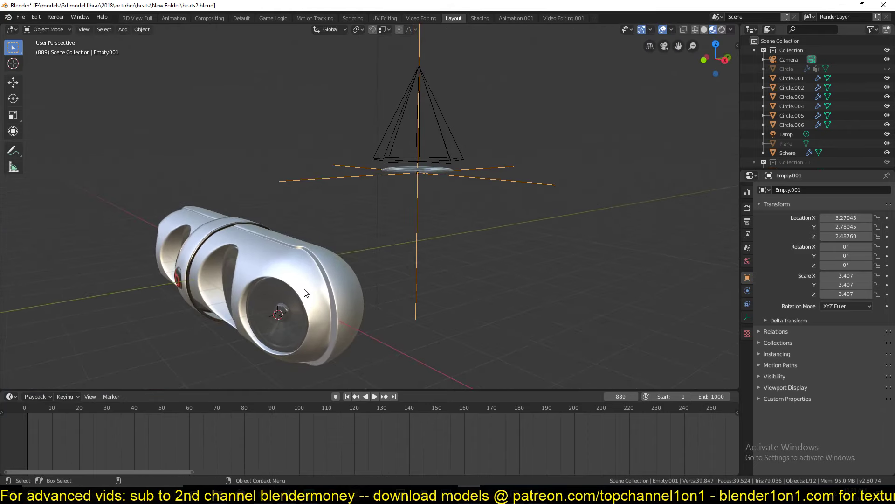
pyautogui.hotkey('shift', 's')
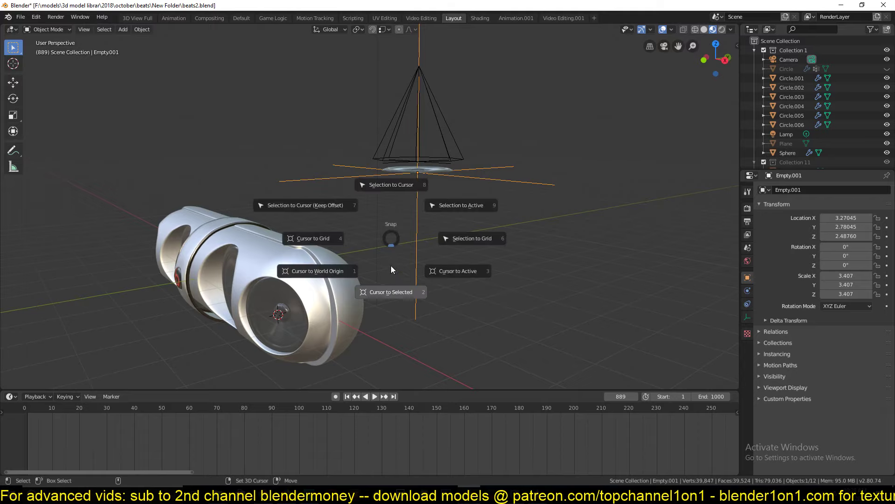
pyautogui.click(397, 183)
pyautogui.moveTo(397, 183); pyautogui.dragTo(349, 304, button='middle')
pyautogui.scroll(2, 365, 284)
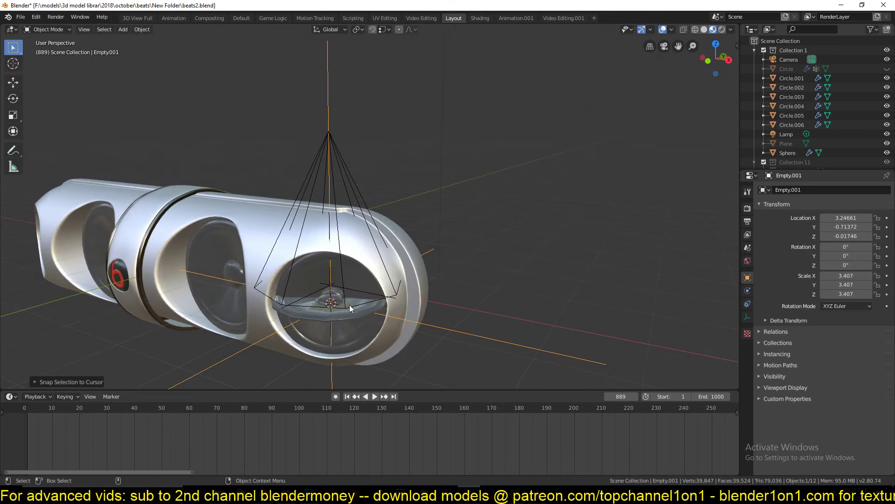
# Set Empty.001's X rotation to 90°, matching the original outer driver cone.
pyautogui.click(353, 328)
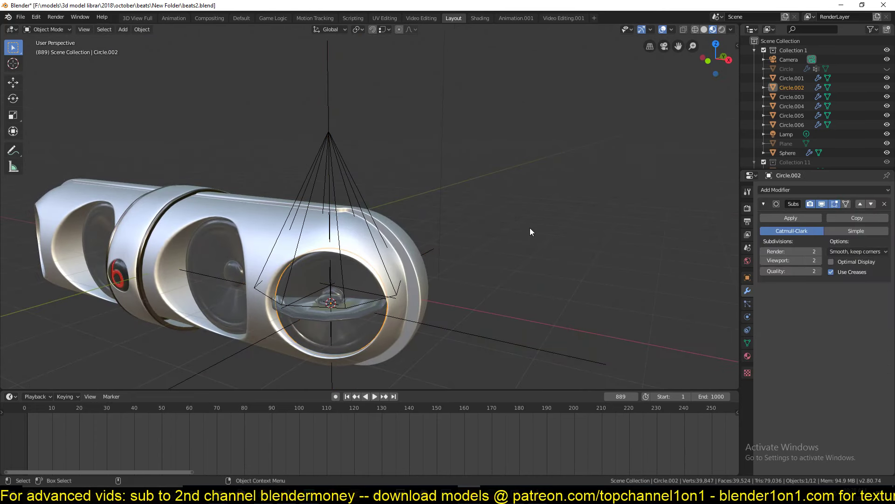
pyautogui.press('n')
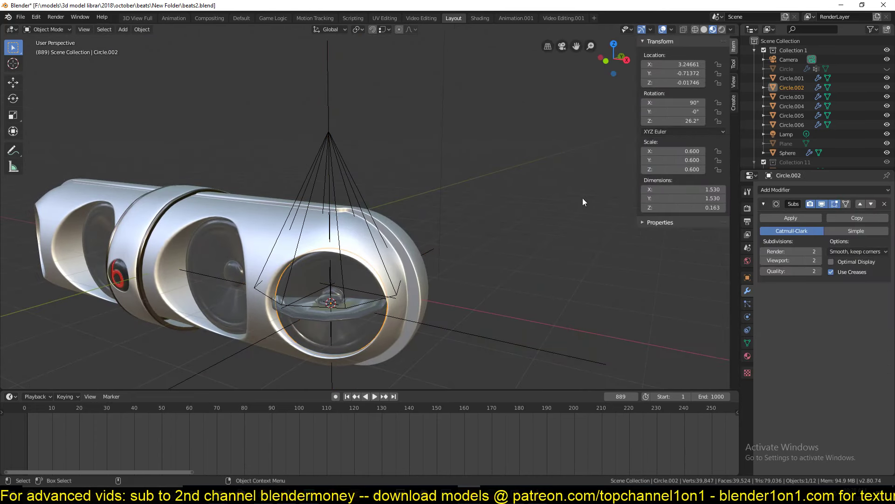
pyautogui.click(694, 101)
pyautogui.press('Return')
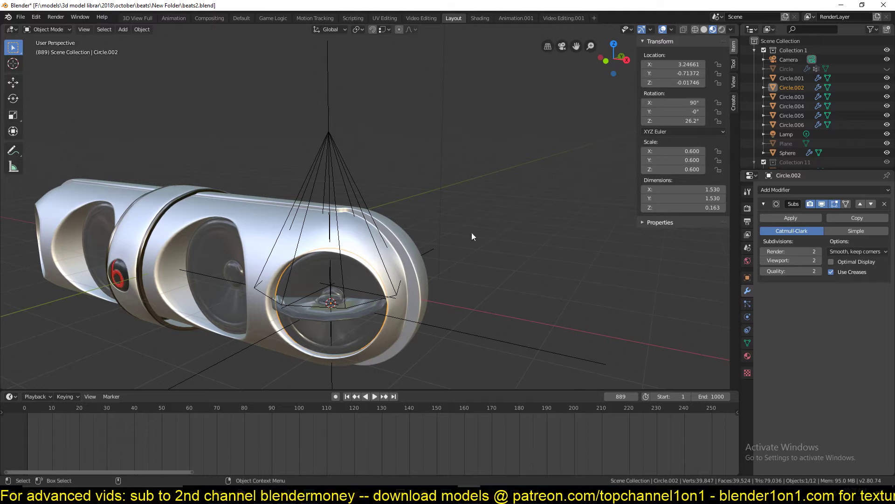
pyautogui.click(454, 327)
pyautogui.press('Return')
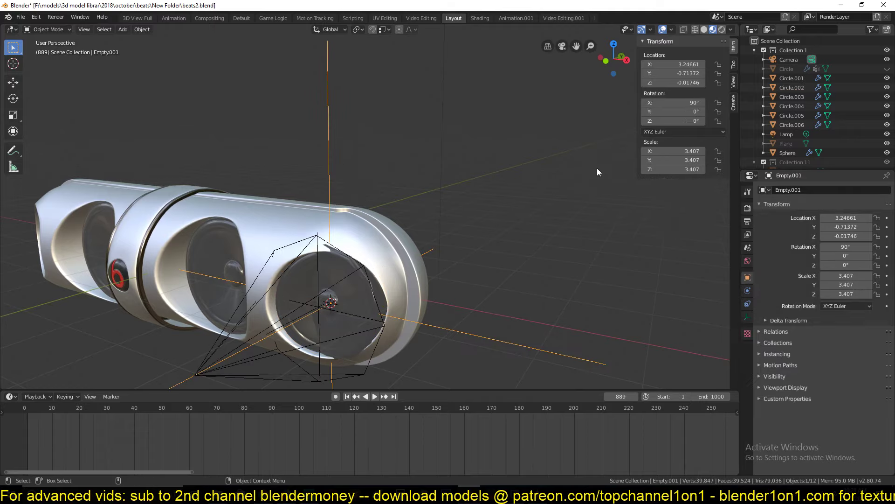
# Copy the original outer driver cone's Z rotation of 26.2° to Empty.001 and check the rig's alignment.
pyautogui.click(300, 293)
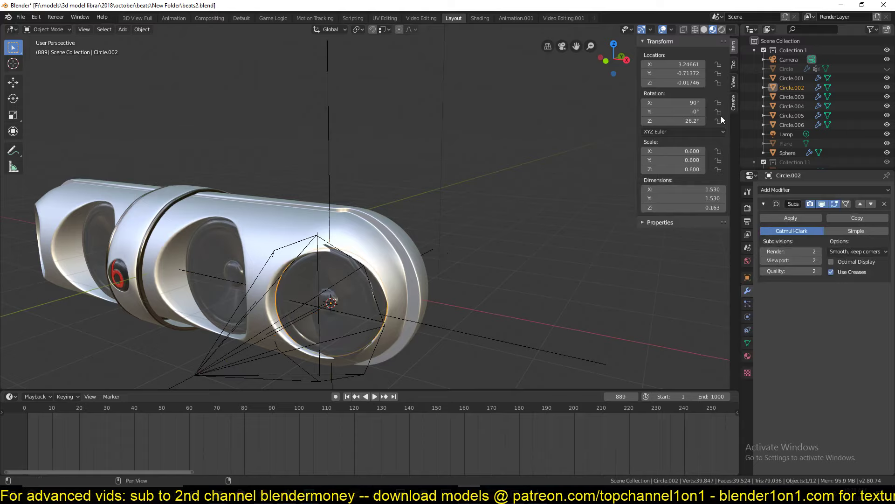
pyautogui.click(694, 121)
pyautogui.hotkey('ctrl', 'c')
pyautogui.press('Return')
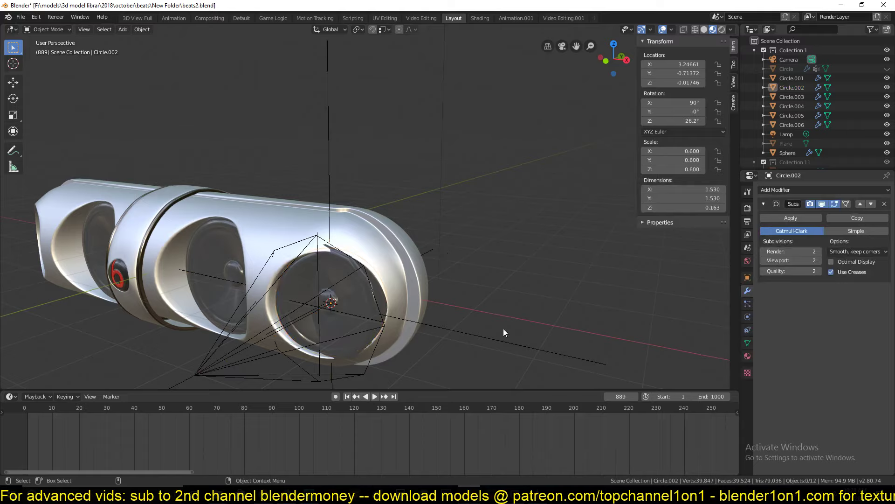
pyautogui.click(504, 339)
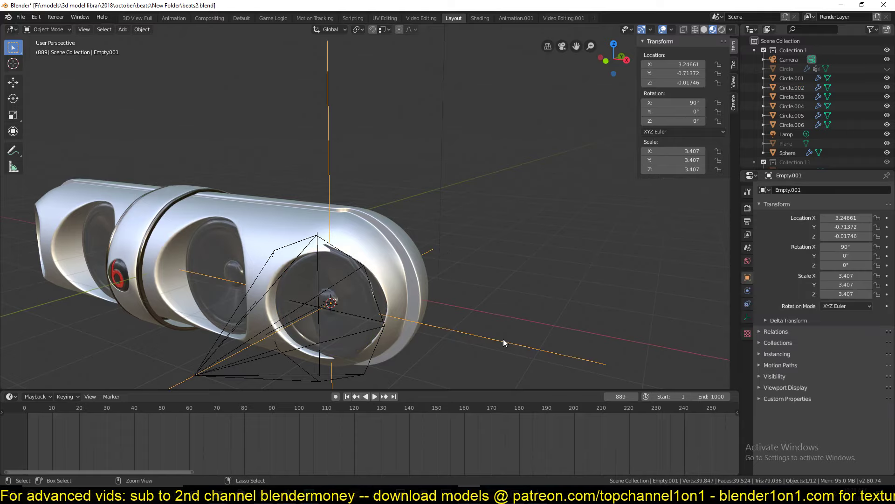
pyautogui.click(691, 121)
pyautogui.hotkey('ctrl', 'v')
pyautogui.press('Return')
pyautogui.moveTo(518, 217); pyautogui.dragTo(521, 189, button='middle')
pyautogui.scroll(5, 522, 196)
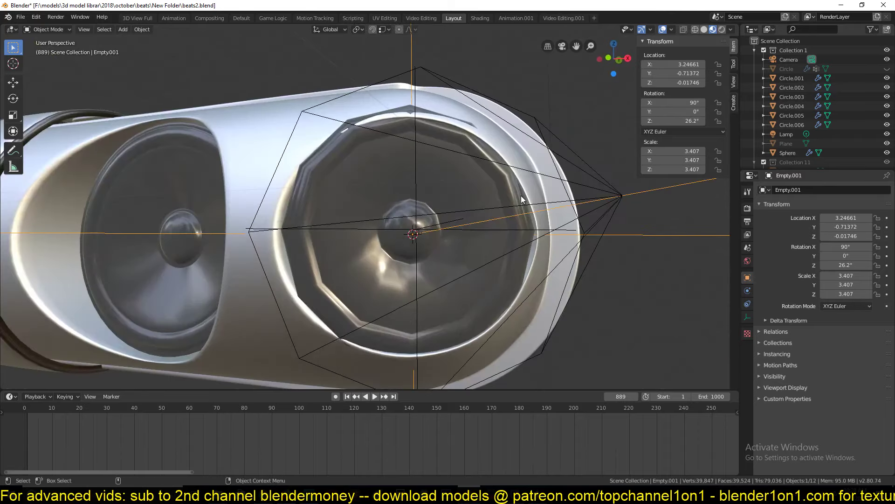
# Hide the rigged driver cone and delete the original outer driver cone behind it.
pyautogui.click(328, 174)
pyautogui.press('h')
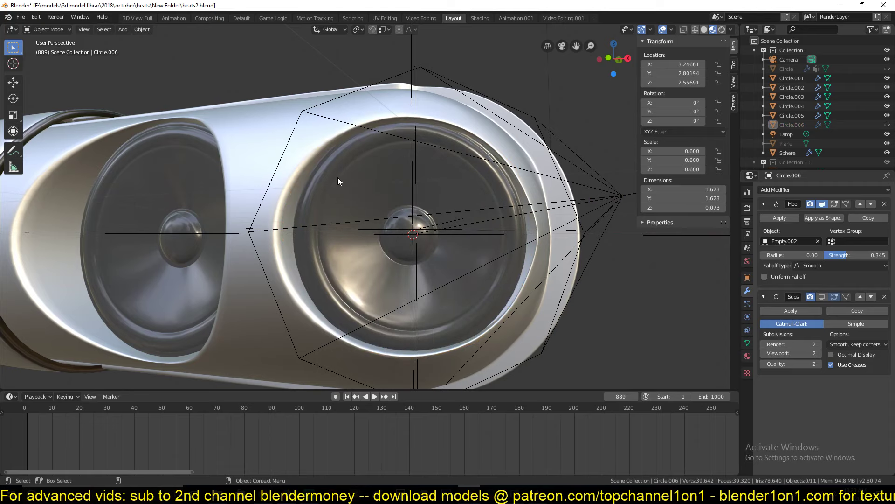
pyautogui.click(338, 181)
pyautogui.press('x')
pyautogui.click(350, 180)
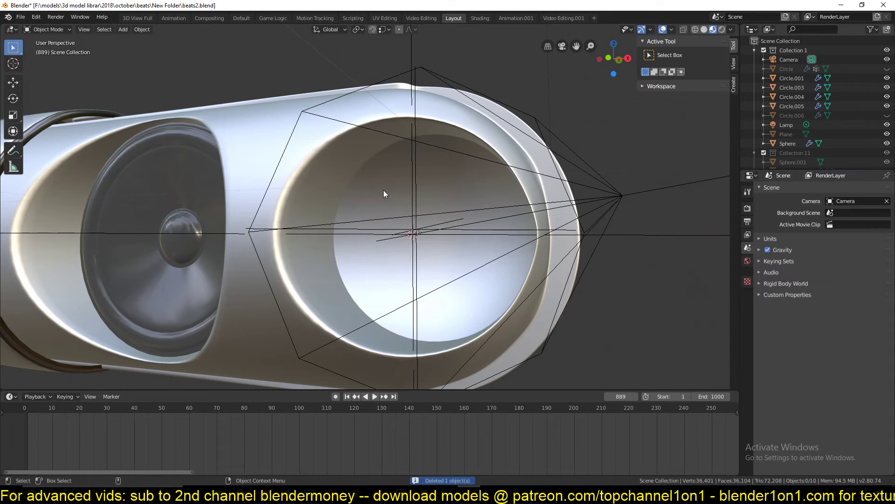
# Reveal all hidden objects and hide the hexagonal speaker grille again.
pyautogui.hotkey('alt', 'h')
pyautogui.click(318, 87)
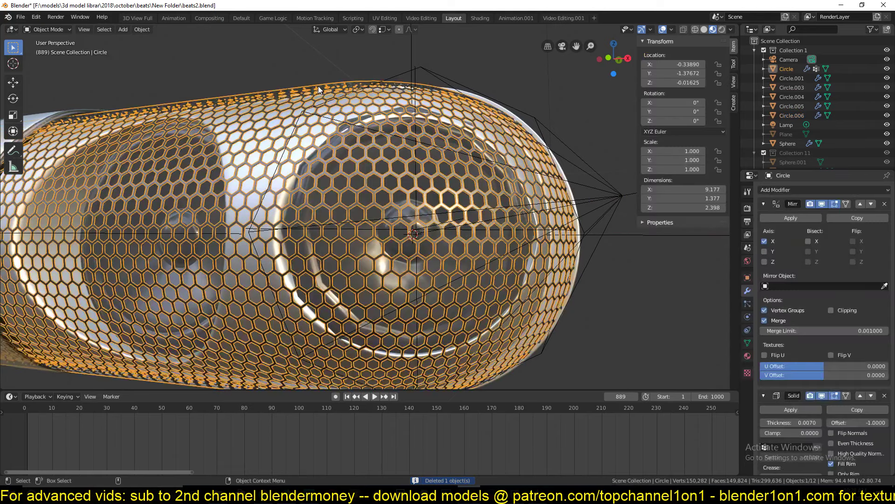
pyautogui.press('h')
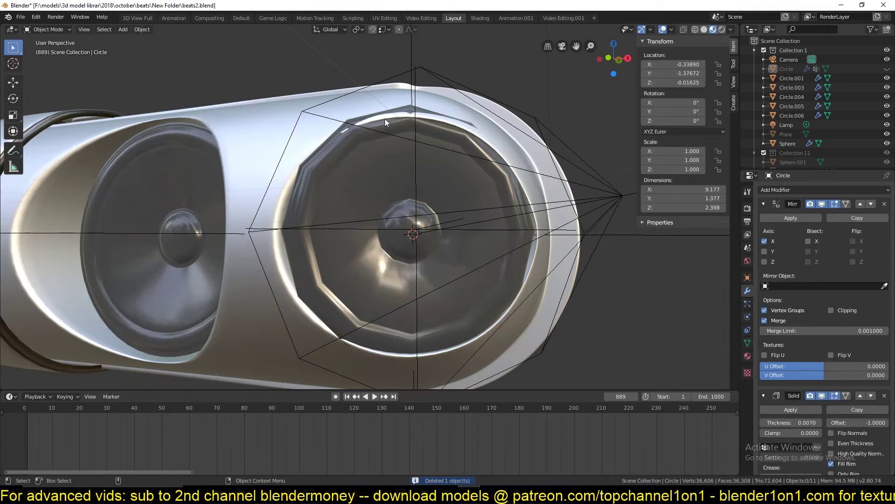
# Turn on the viewport display of the rigged outer driver cone's Subdivision Surface modifier.
pyautogui.click(748, 209)
pyautogui.click(510, 202)
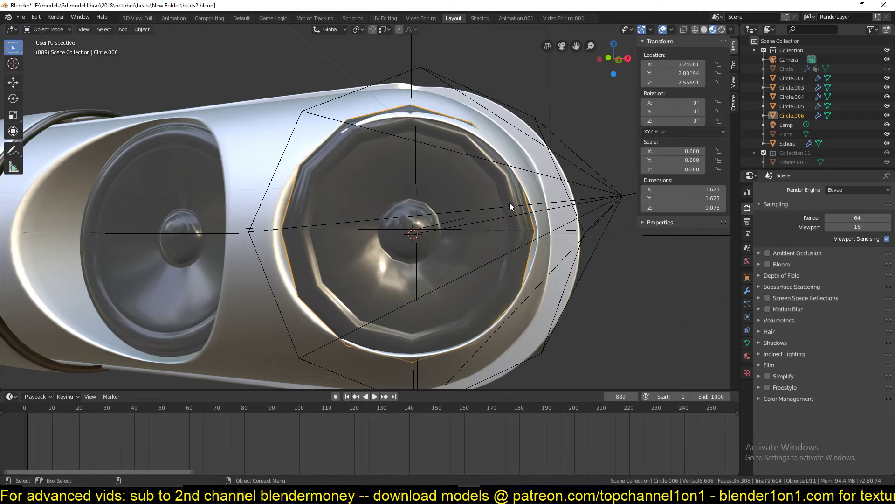
pyautogui.click(748, 290)
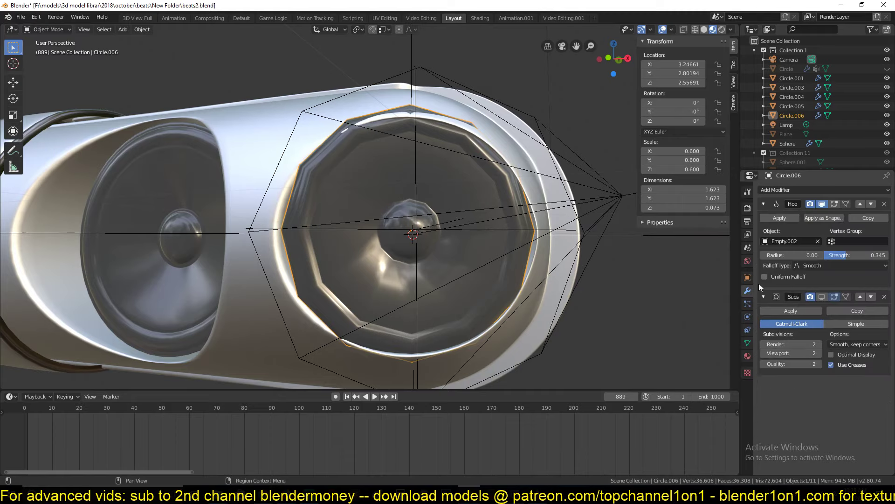
pyautogui.click(821, 296)
pyautogui.click(514, 89)
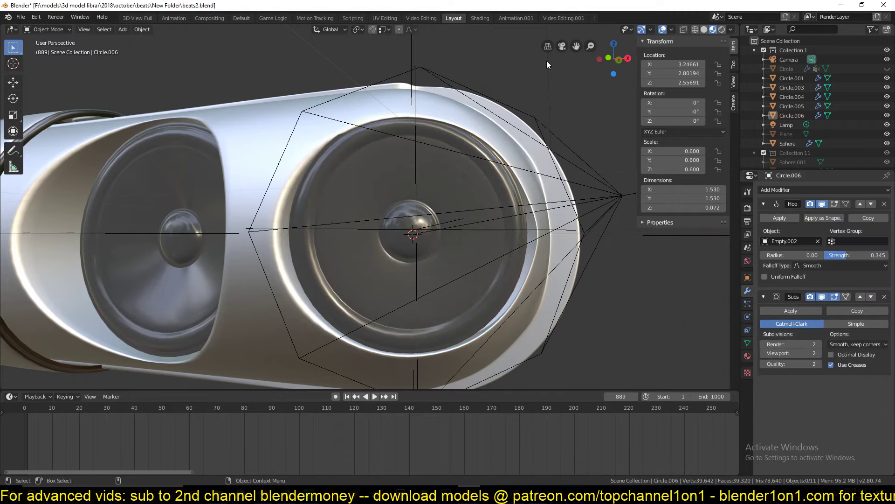
# Play the animation from an angled view to check the rigged outer driver cone's movement.
pyautogui.press('space')
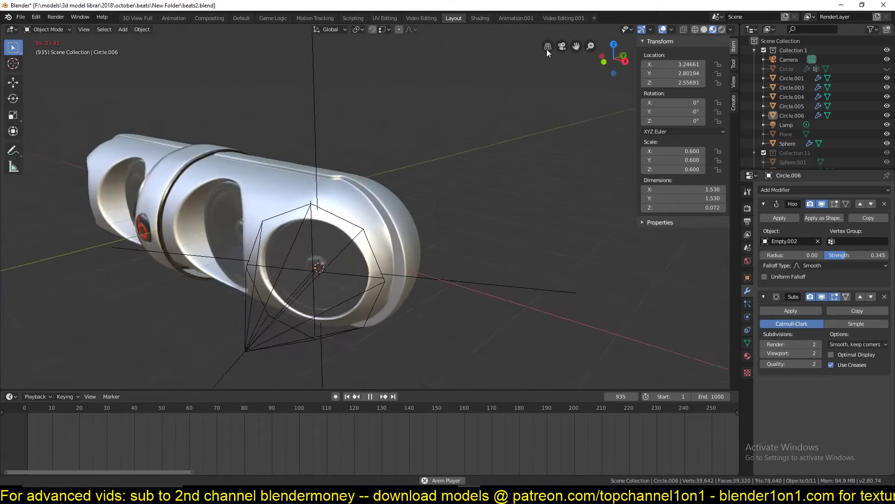
pyautogui.click(548, 47)
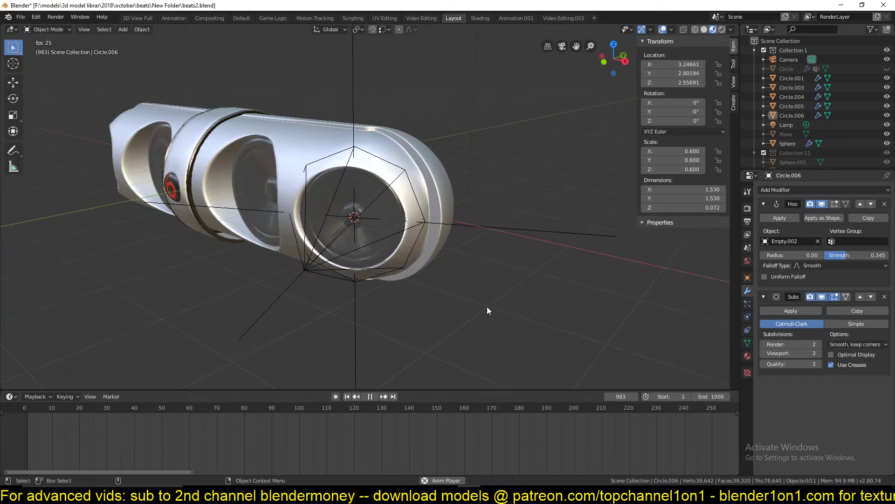
pyautogui.press('space')
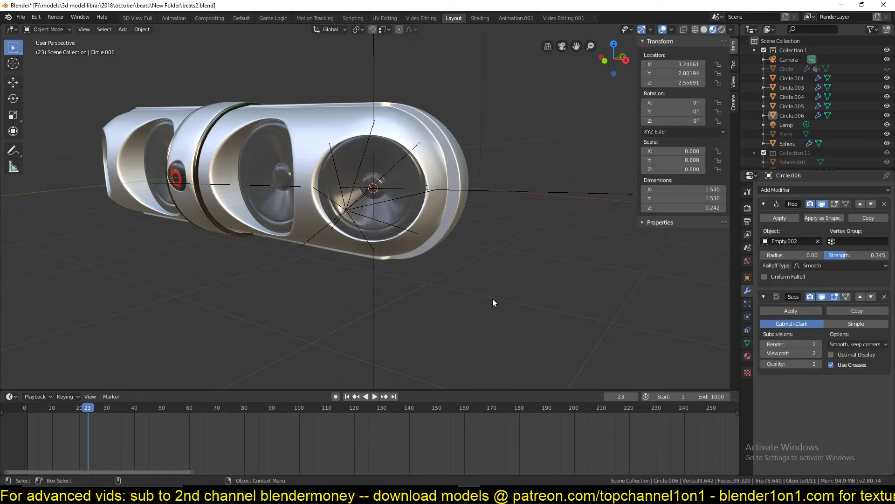
# Reveal the speaker grille, turn off the viewport overlays and play the animation to preview the driver moving behind the mesh.
pyautogui.hotkey('alt', 'h')
pyautogui.hotkey('alt', 'a')
pyautogui.press('space')
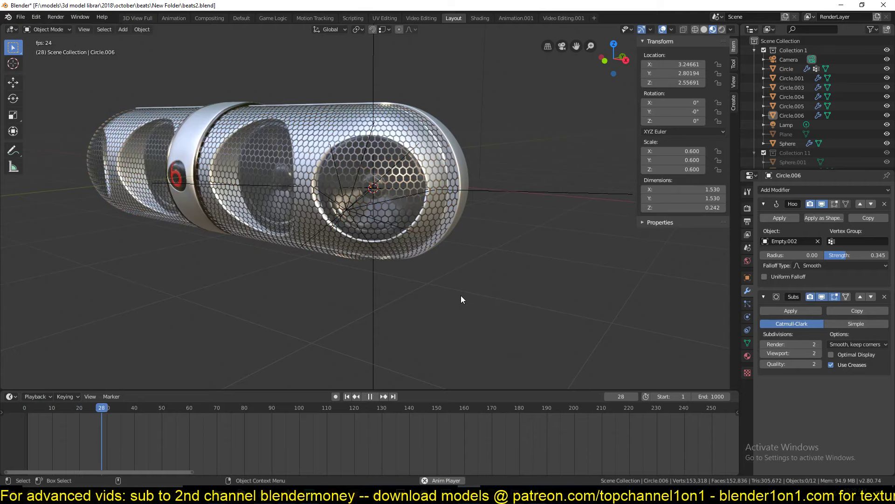
pyautogui.click(664, 28)
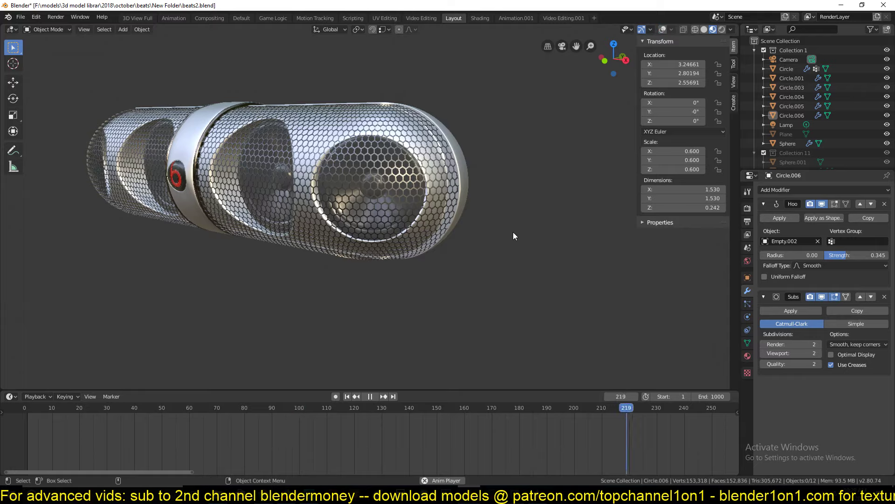
pyautogui.press('space')
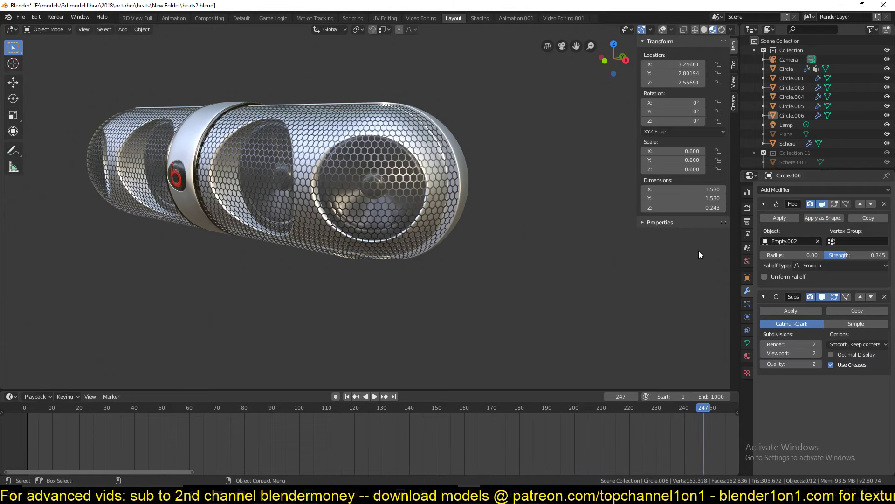
pyautogui.press('space')
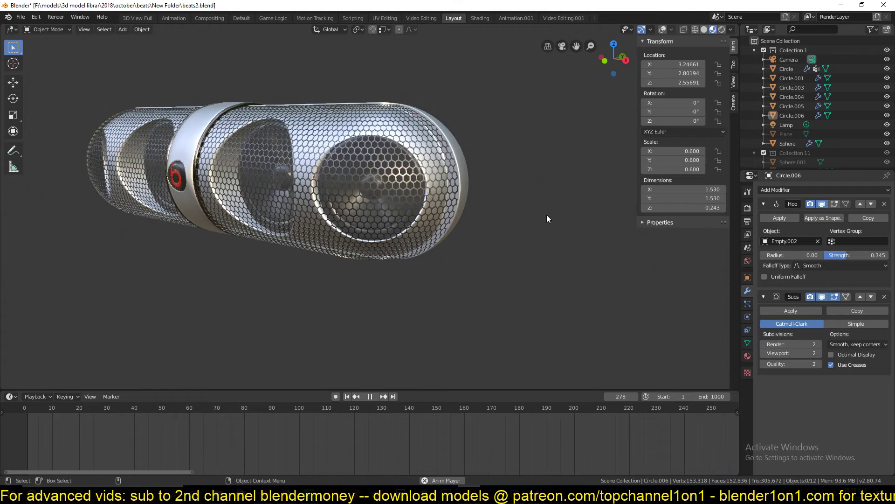
pyautogui.moveTo(546, 215); pyautogui.dragTo(557, 231, button='middle')
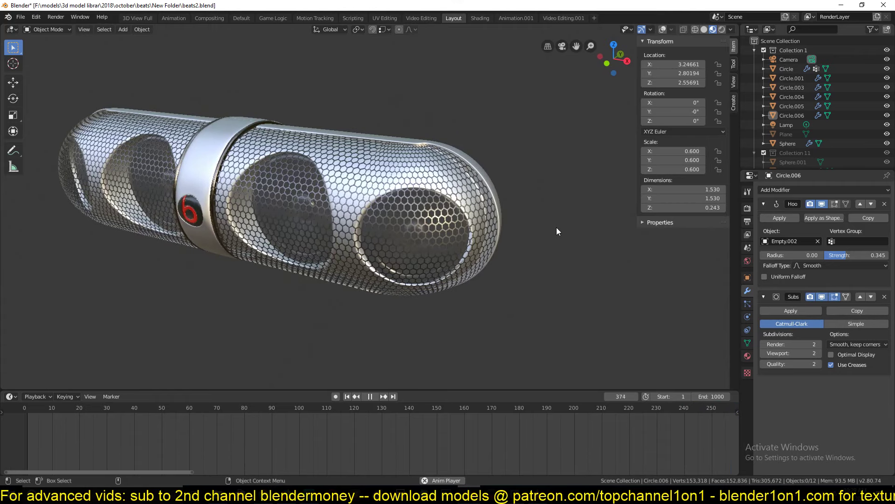
pyautogui.press('space')
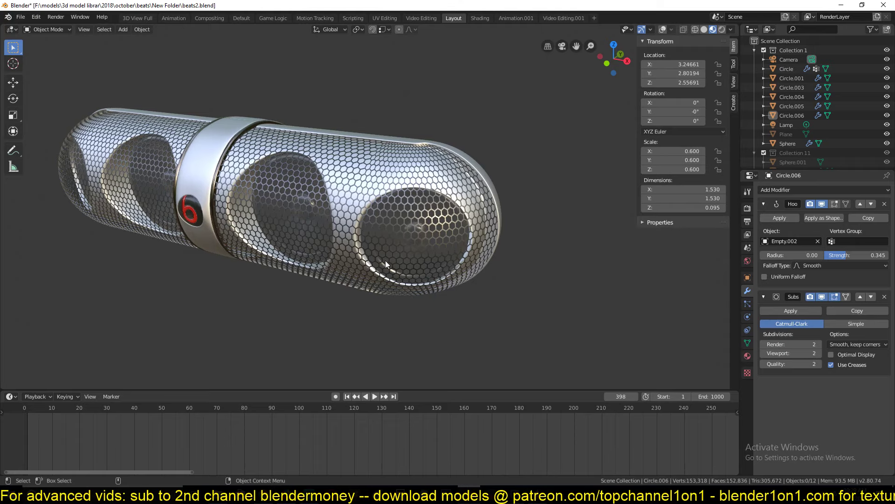
# Turn the viewport overlays back on and hide the hexagonal speaker grille.
pyautogui.moveTo(315, 209); pyautogui.dragTo(345, 206, button='middle')
pyautogui.click(411, 185)
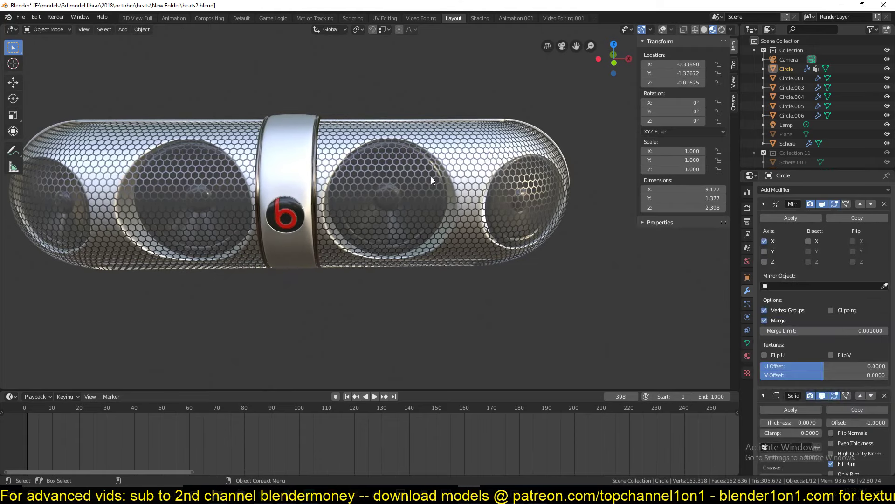
pyautogui.click(661, 29)
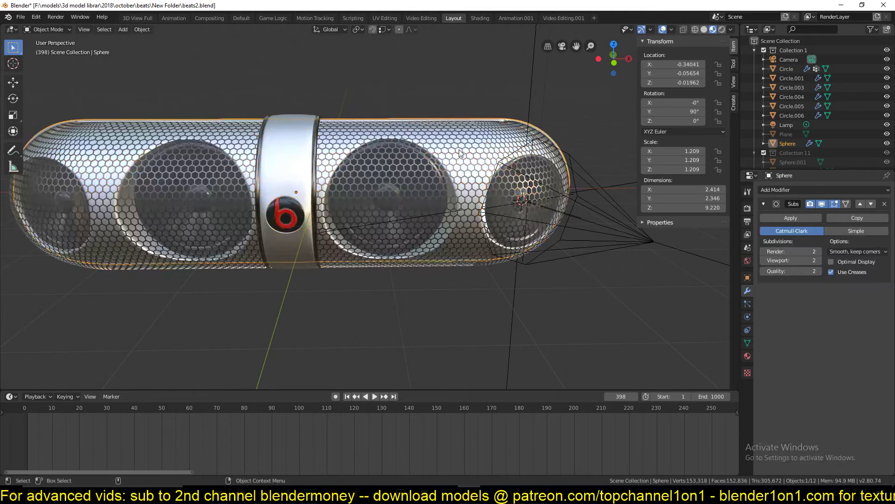
pyautogui.press('h')
# Snap the 3D cursor to the inner driver cone beside the rigged outer one and delete that cone.
pyautogui.moveTo(469, 206); pyautogui.dragTo(391, 201, button='middle')
pyautogui.click(410, 209)
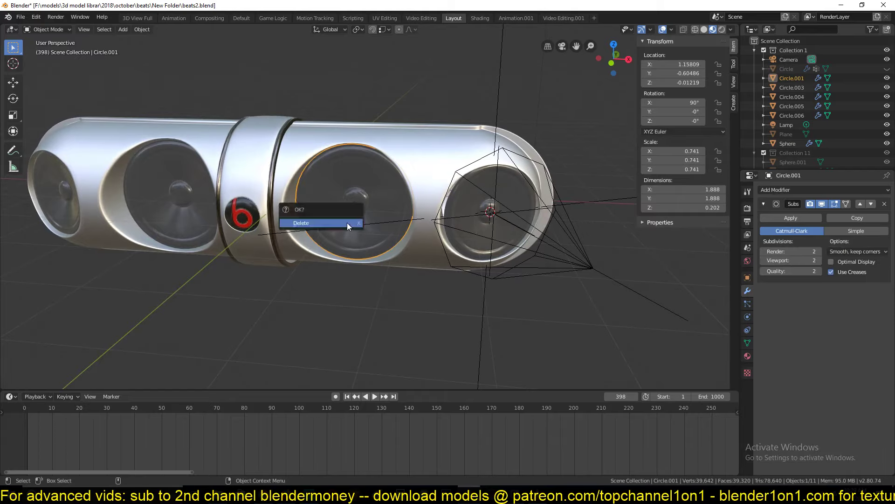
pyautogui.hotkey('shift', 's')
pyautogui.click(369, 256)
pyautogui.press('x')
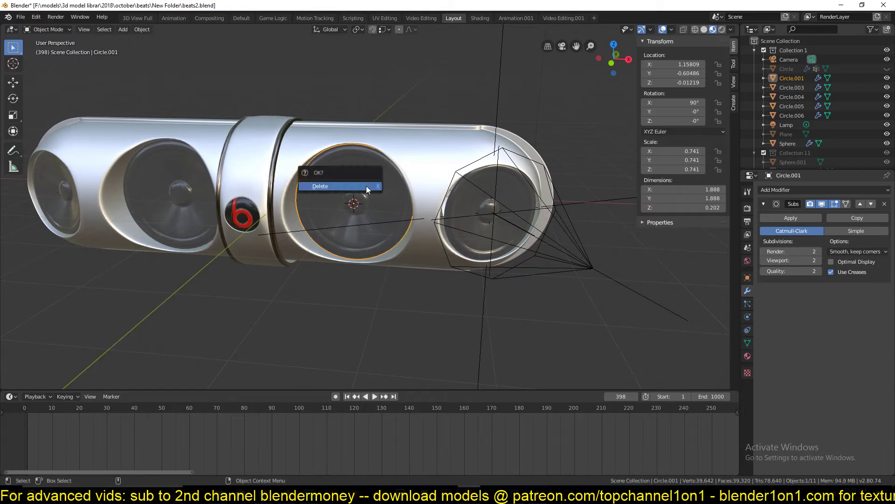
pyautogui.click(365, 186)
# Select Empty.001 together with all its children and place a duplicate of the rig near the open inner driver hole.
pyautogui.click(589, 269)
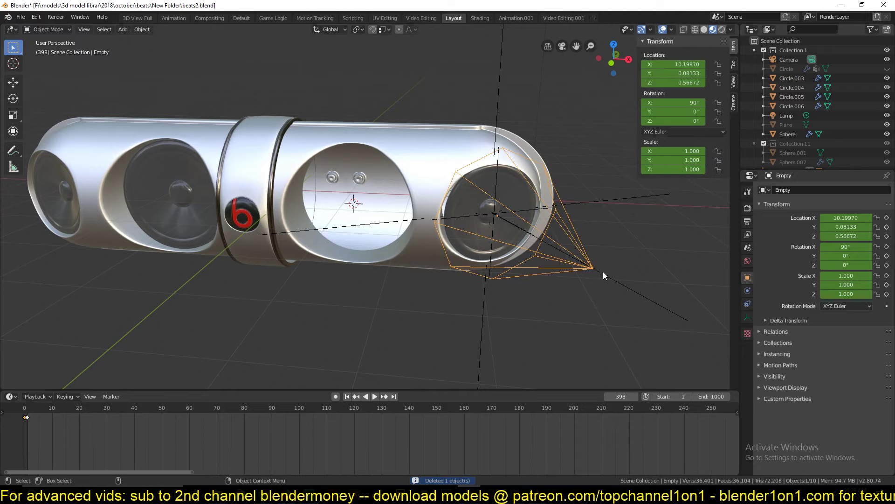
pyautogui.click(622, 280)
pyautogui.hotkey('shift', 'g')
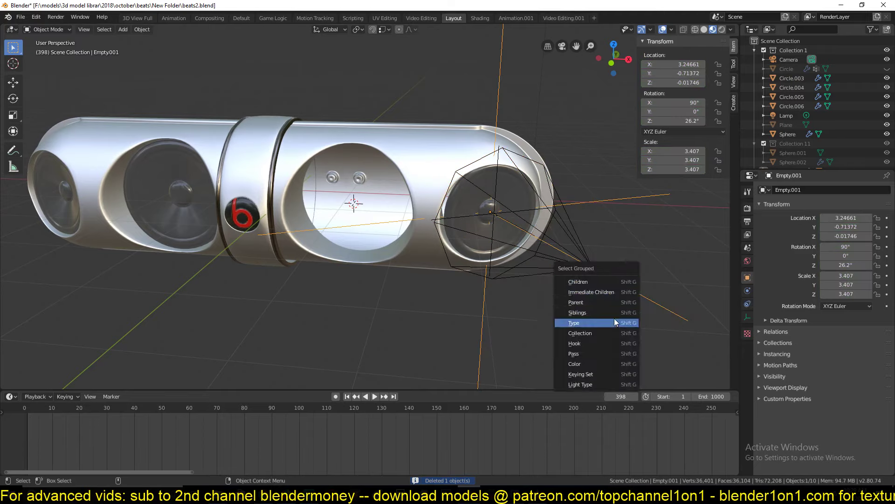
pyautogui.click(628, 281)
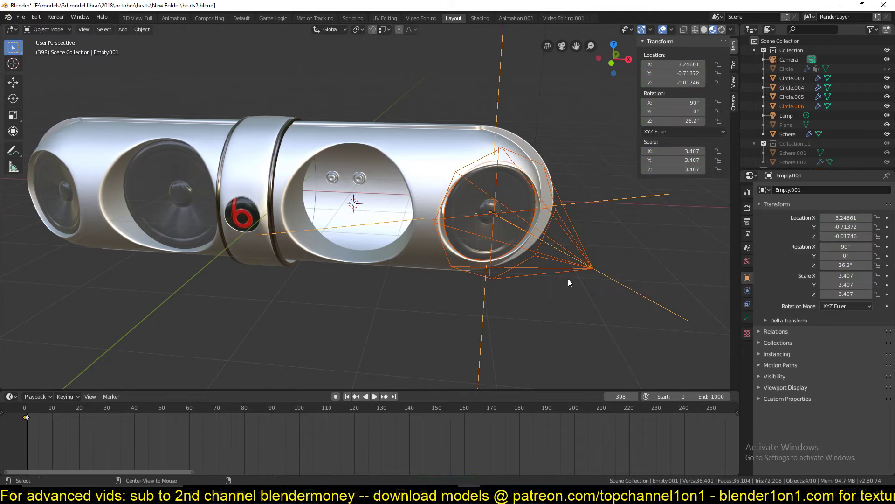
pyautogui.hotkey('shift', 'd')
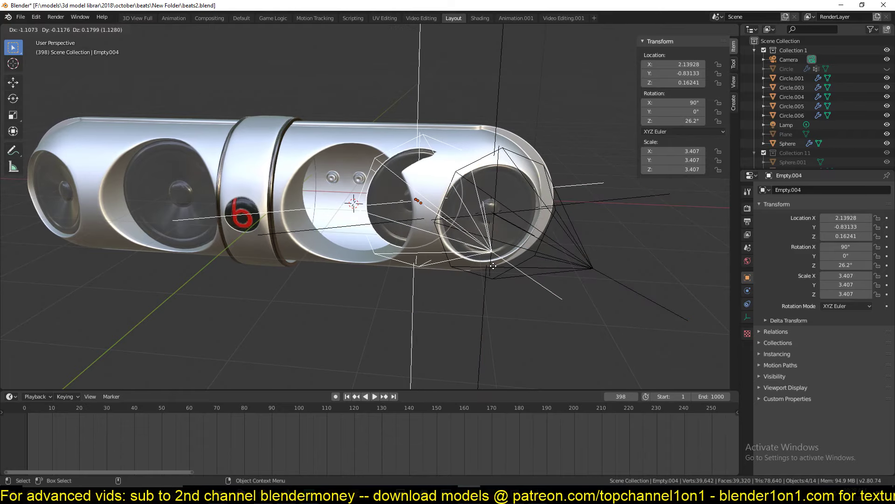
pyautogui.click(487, 269)
# Snap the duplicated rig's parent empty, Empty.004, to the 3D cursor in the inner driver opening.
pyautogui.click(541, 298)
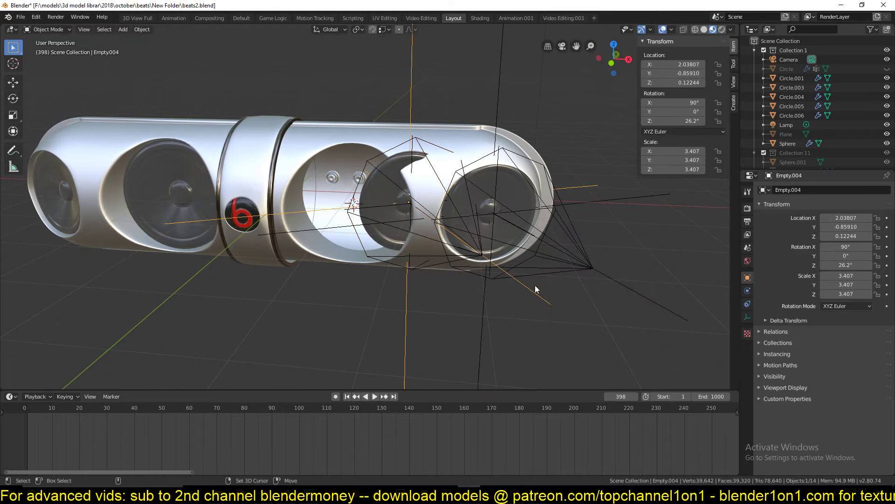
pyautogui.hotkey('shift', 's')
pyautogui.click(511, 216)
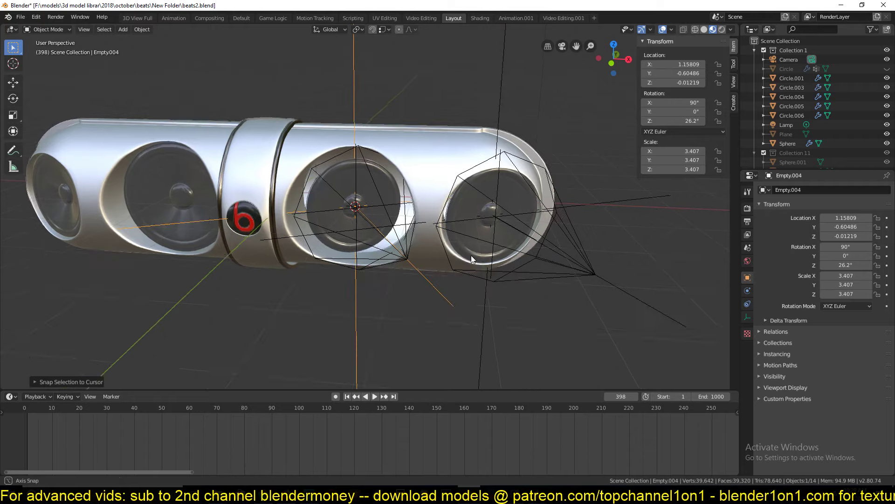
# Clear Empty.004's rotation and rotate it 90° about the X axis so the inner cone faces straight forward.
pyautogui.moveTo(471, 256)
pyautogui.mouseDown(button='middle')
pyautogui.moveTo(492, 255)
pyautogui.moveTo(465, 251)
pyautogui.mouseUp(button='middle')
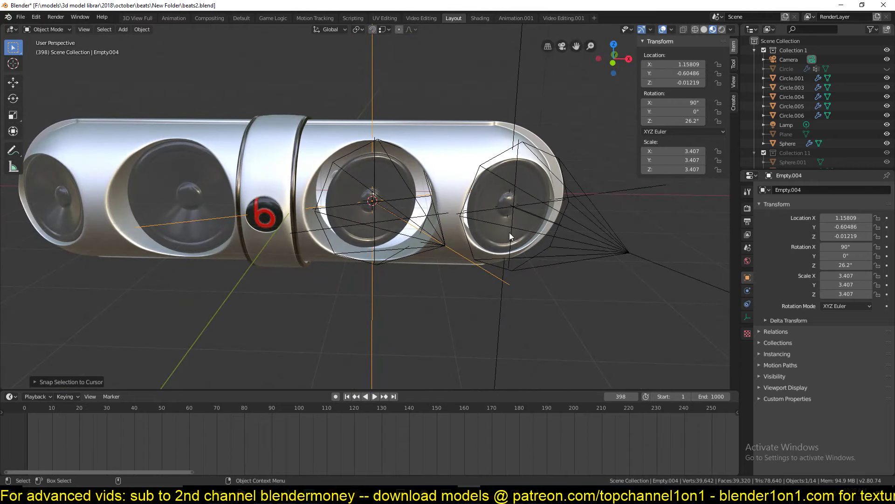
pyautogui.press('KP_7')
pyautogui.press('z')
pyautogui.click(264, 228)
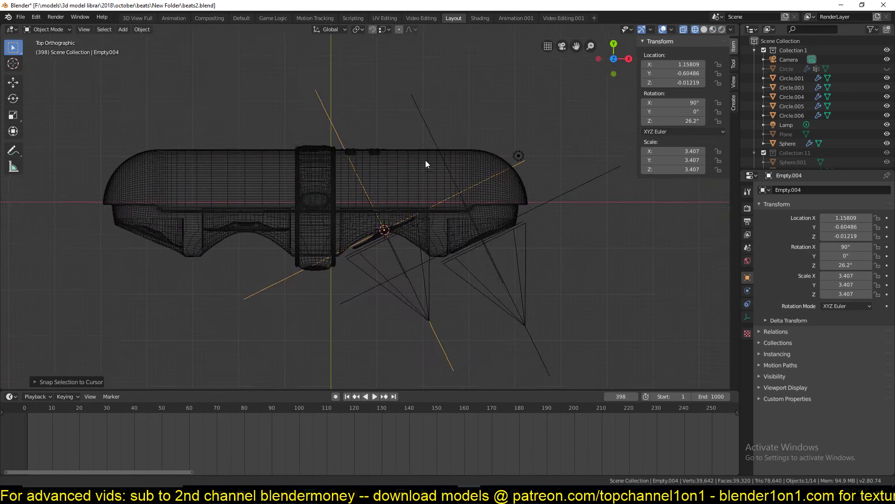
pyautogui.scroll(3, 443, 172)
pyautogui.press('r')
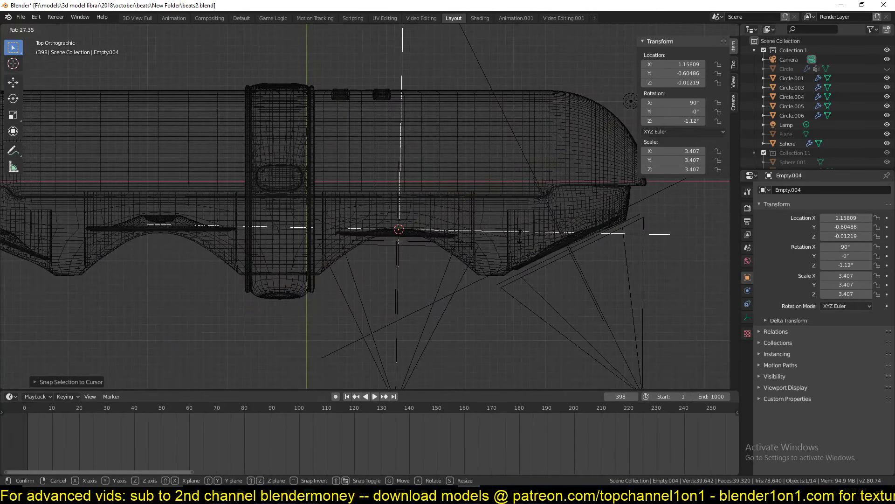
pyautogui.click(519, 236)
pyautogui.hotkey('alt', 'r')
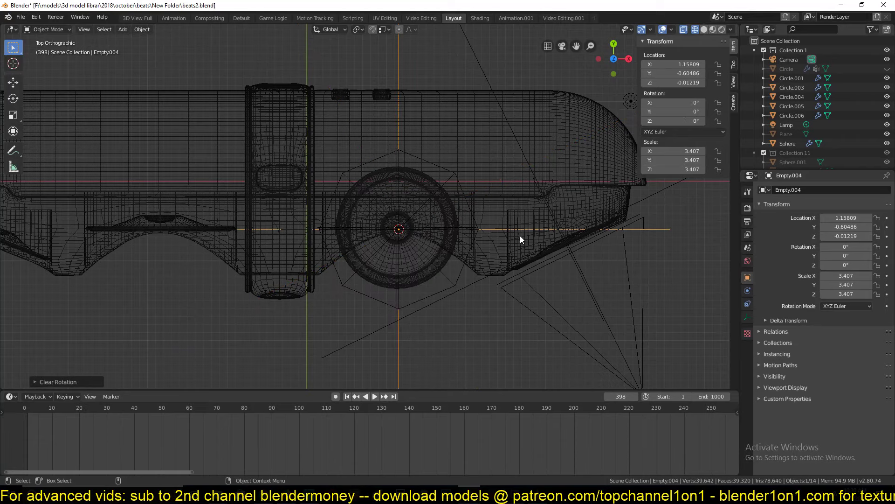
pyautogui.write('rx90')
pyautogui.press('Return')
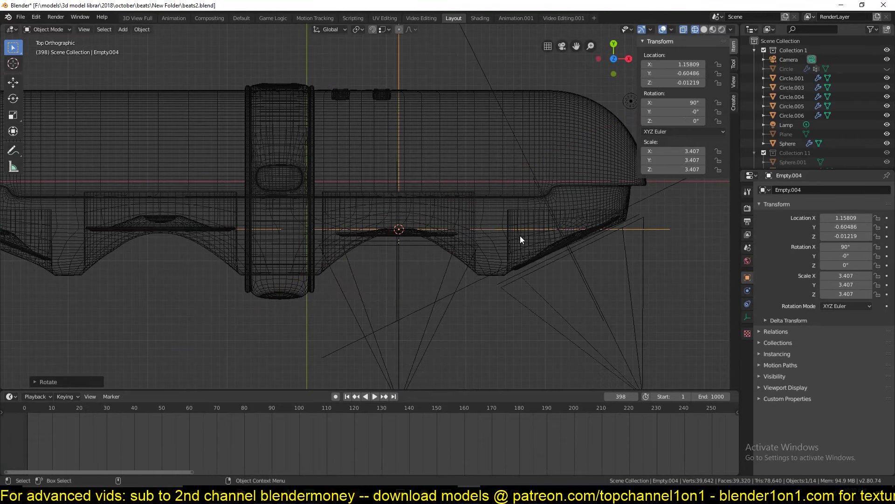
# Scale Empty.004 up to about 4.386 in solid front view so the inner cone fills its opening.
pyautogui.press('KP_1')
pyautogui.press('z')
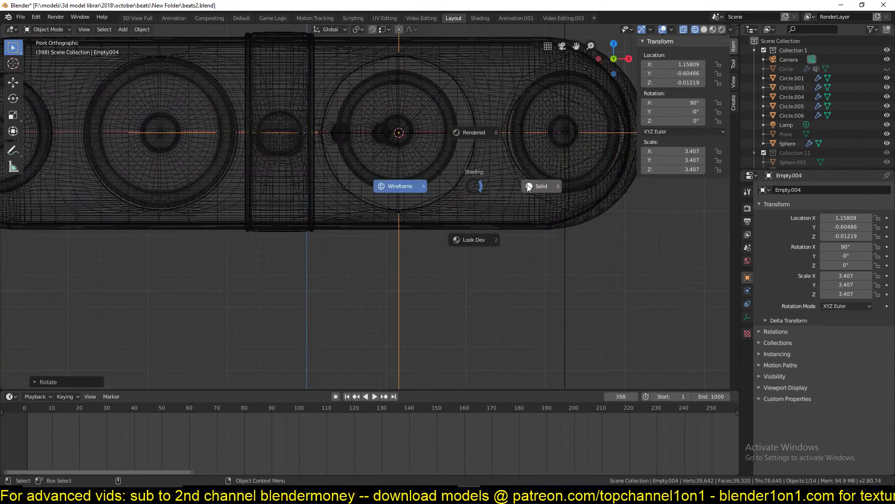
pyautogui.click(538, 188)
pyautogui.press('s')
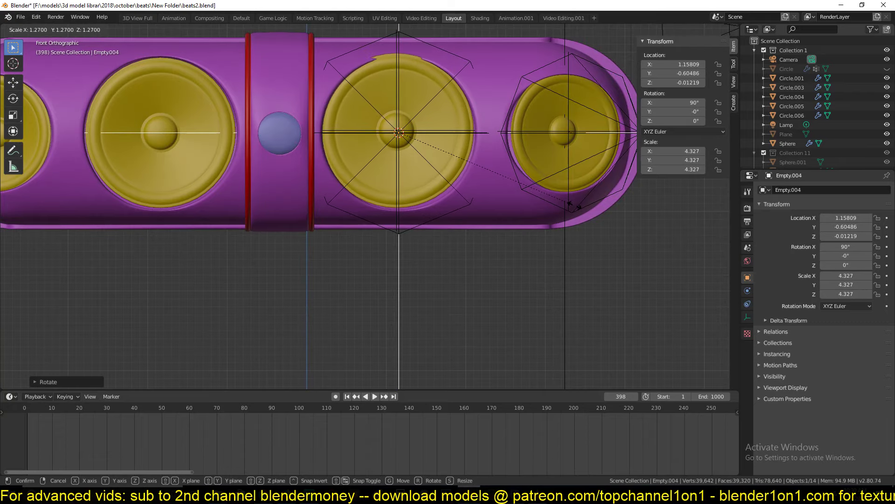
pyautogui.click(578, 205)
# Move Empty.004 back along the Y axis to about -0.118 so the cone sits inside the speaker body.
pyautogui.moveTo(578, 205); pyautogui.dragTo(516, 218, button='middle')
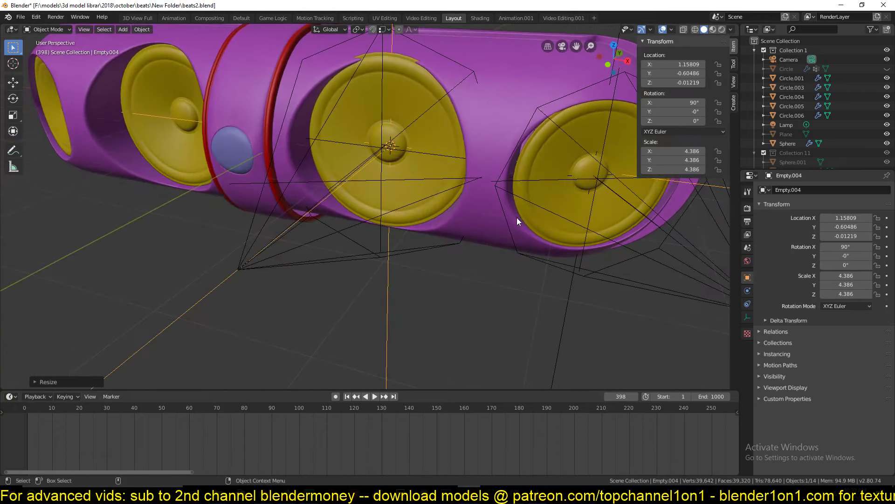
pyautogui.press('g')
pyautogui.press('y')
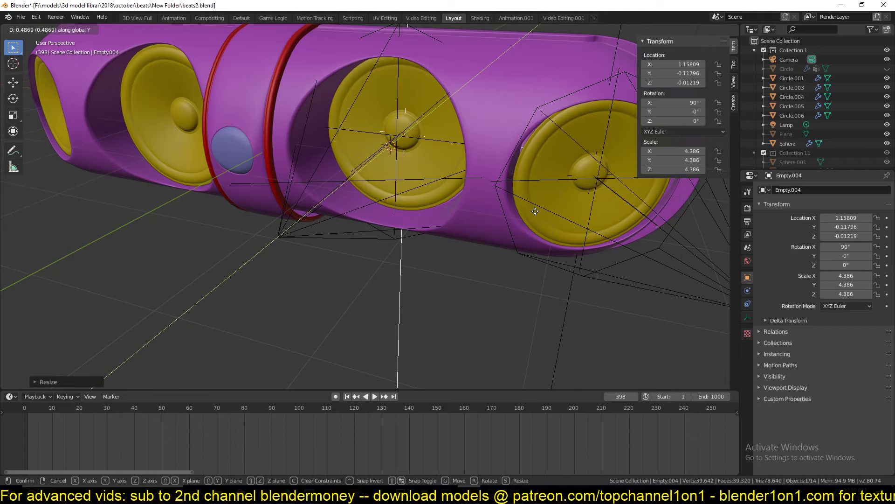
pyautogui.click(470, 226)
pyautogui.scroll(-2, 470, 226)
# Delete the two original driver cones on the other half of the speaker.
pyautogui.moveTo(470, 227); pyautogui.dragTo(474, 183, button='middle')
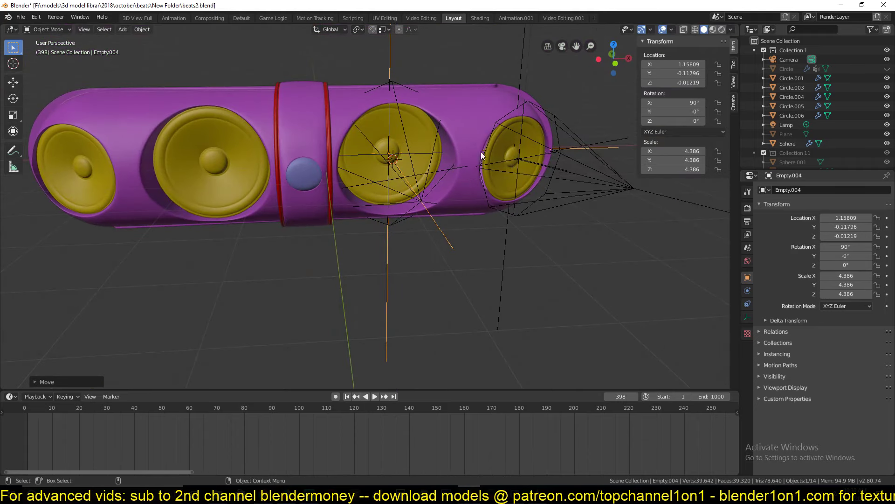
pyautogui.click(167, 175)
pyautogui.keyDown('shift'); pyautogui.click(100, 173); pyautogui.keyUp('shift')
pyautogui.press('x')
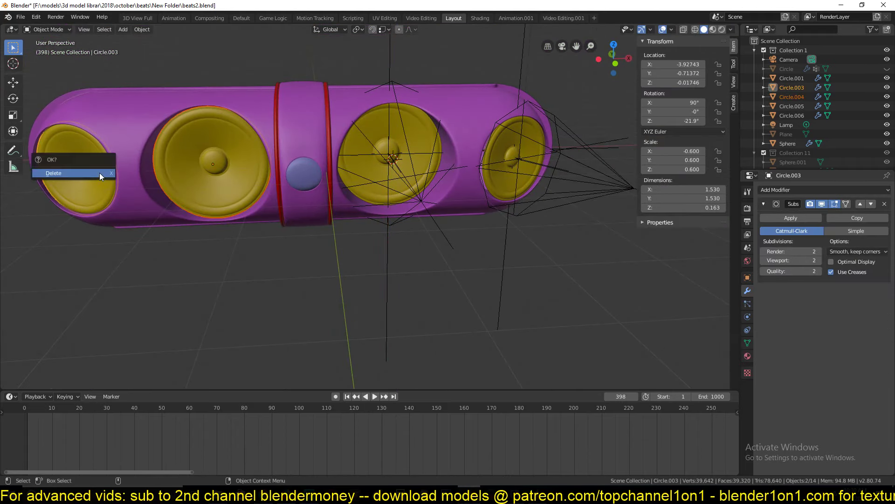
pyautogui.click(99, 175)
# Add a Mirror modifier to the inner cone Circle.001, using Sphere as the mirror object to duplicate it onto the speaker's other half.
pyautogui.click(410, 141)
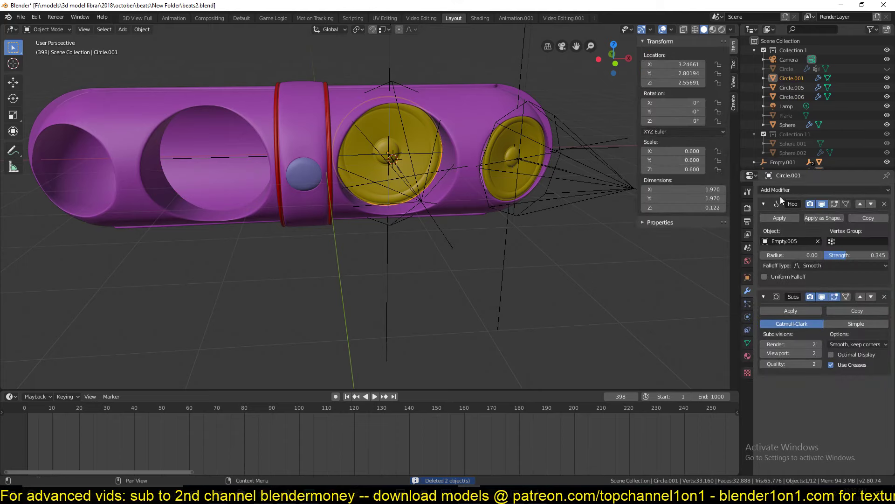
pyautogui.click(763, 203)
pyautogui.click(765, 217)
pyautogui.click(795, 190)
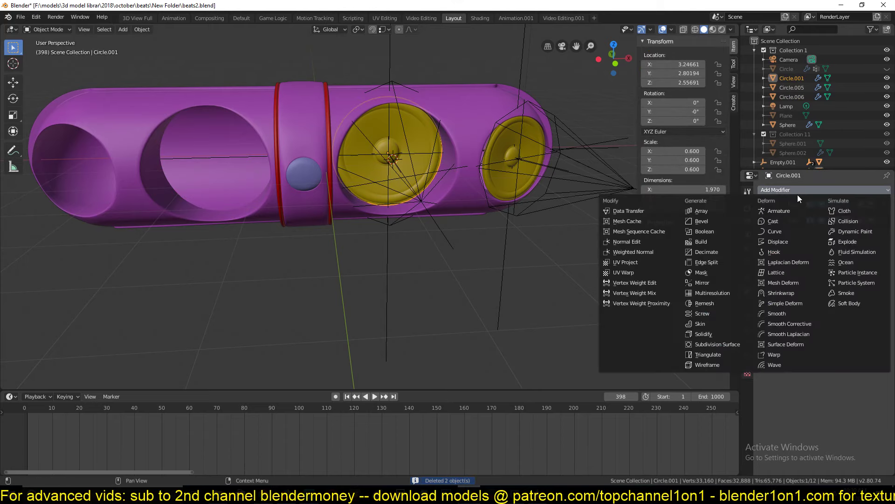
pyautogui.click(702, 283)
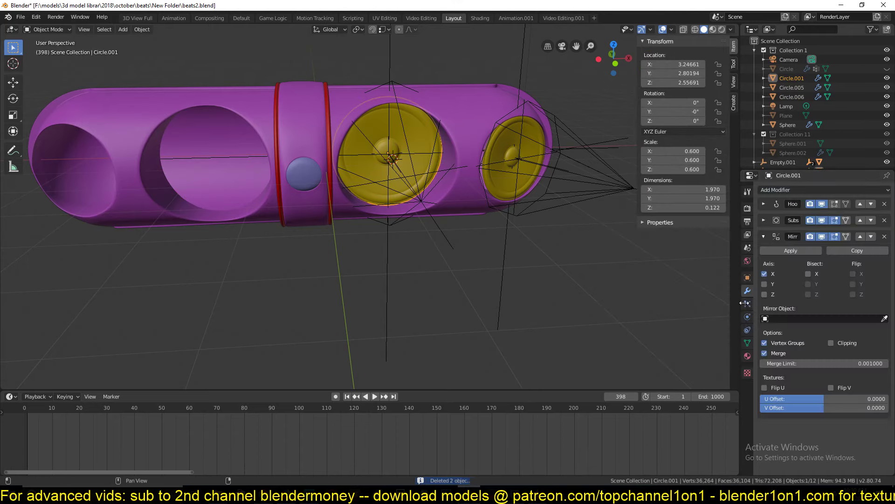
pyautogui.click(885, 318)
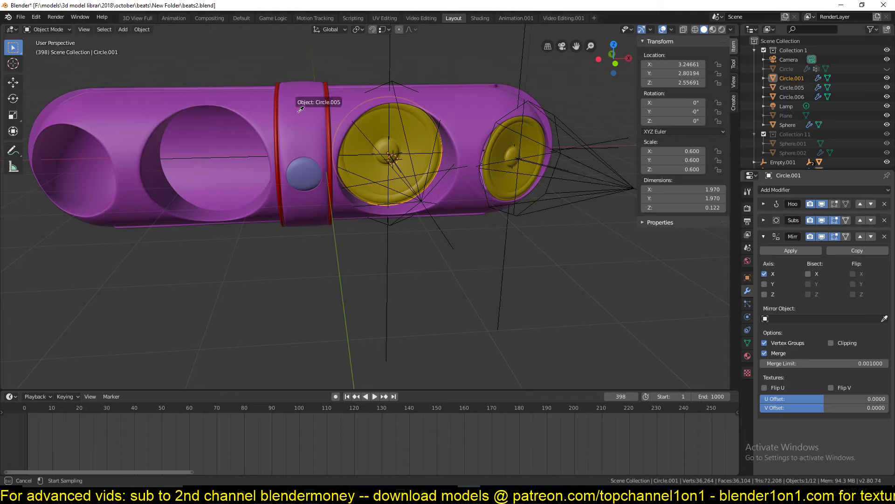
pyautogui.click(257, 103)
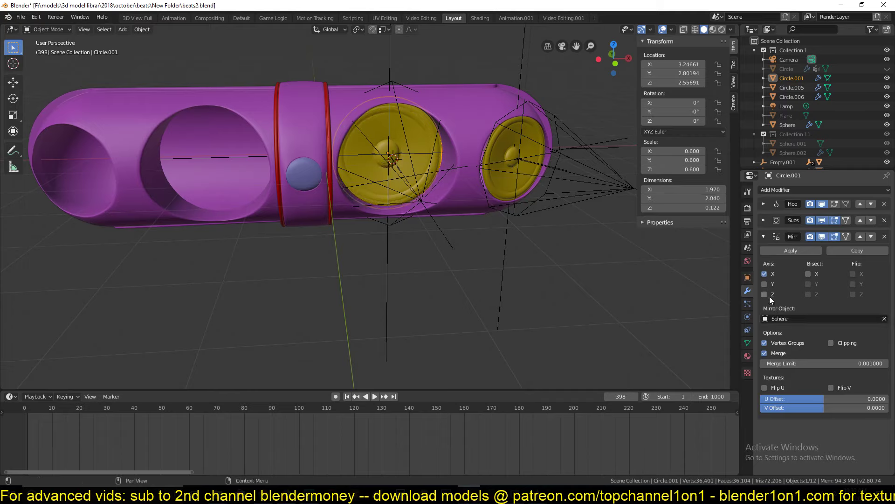
pyautogui.click(765, 274)
pyautogui.click(765, 283)
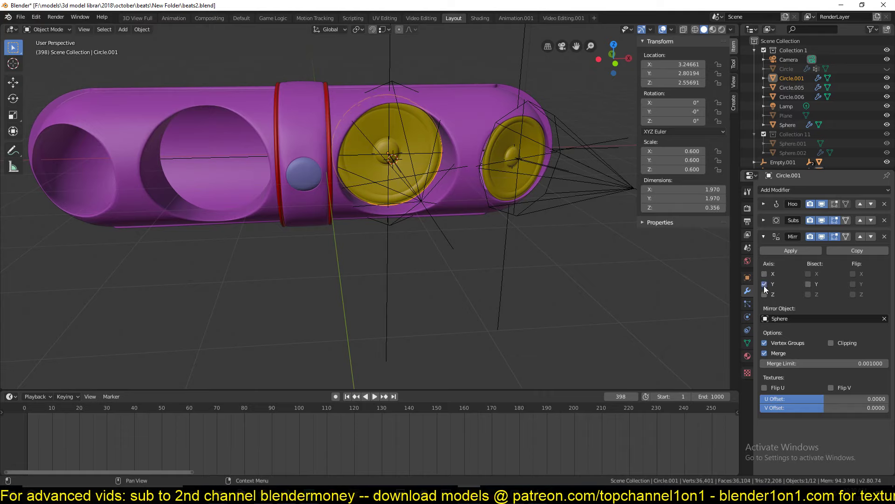
# Add a Mirror modifier to the outer cone Circle.006 with Sphere as the mirror object and only the Z axis enabled.
pyautogui.click(528, 198)
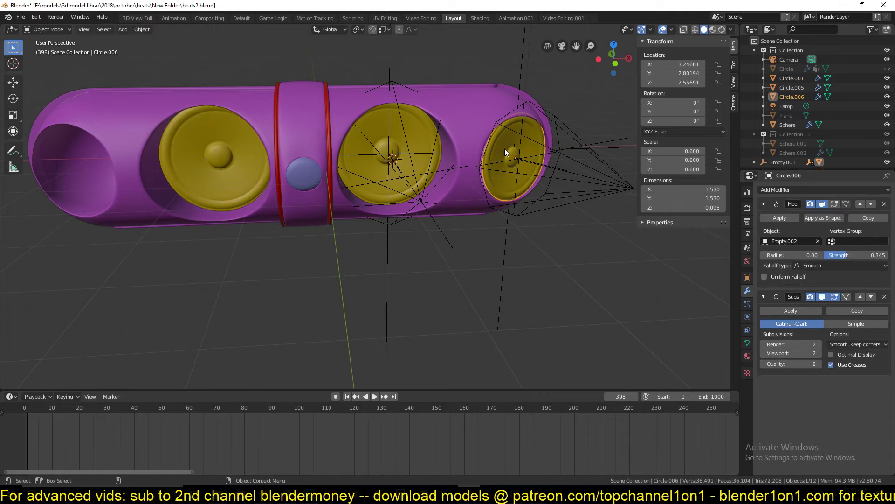
pyautogui.click(764, 204)
pyautogui.click(764, 220)
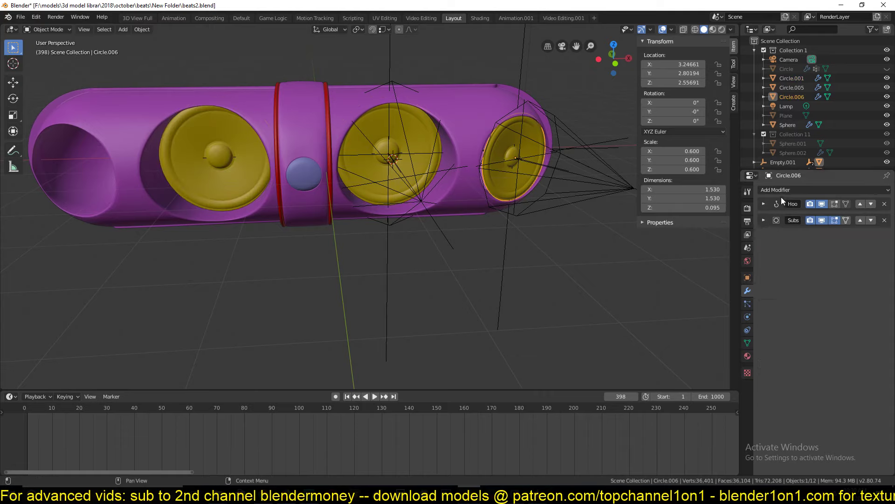
pyautogui.click(778, 190)
pyautogui.click(699, 287)
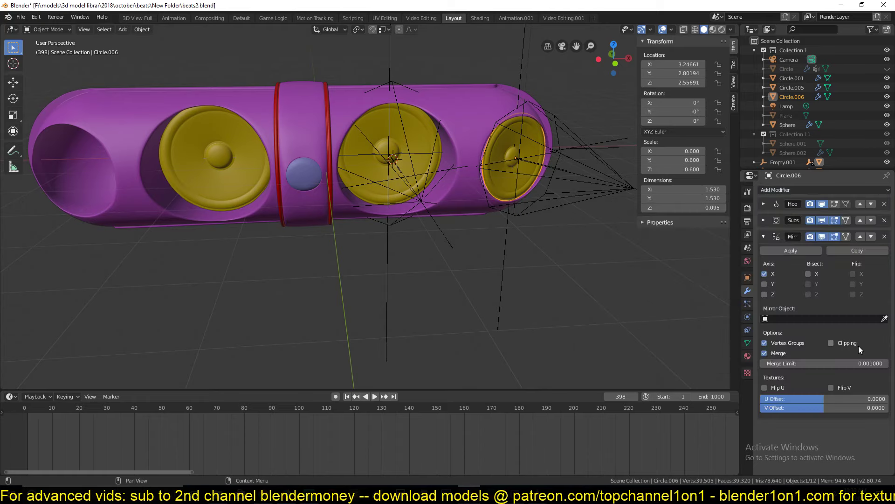
pyautogui.click(884, 319)
pyautogui.click(466, 122)
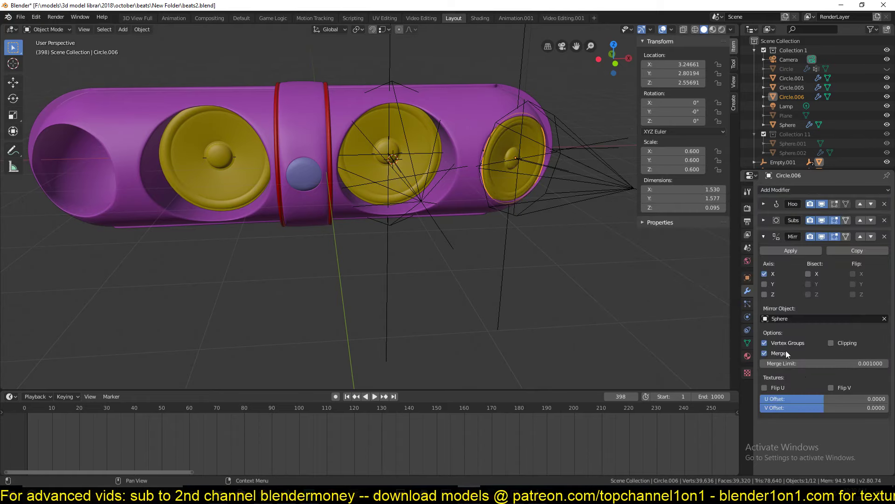
pyautogui.click(764, 294)
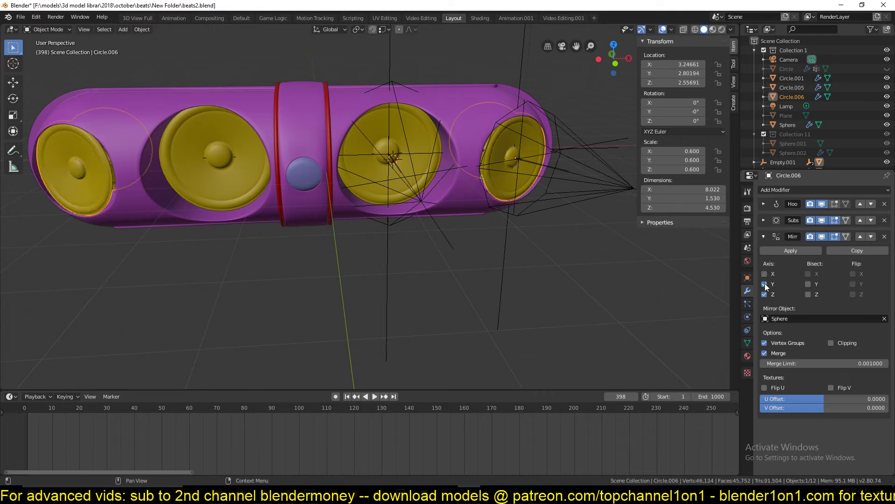
pyautogui.click(764, 274)
# Play the animation and check from several angles how the cones on both halves of the speaker move.
pyautogui.press('space')
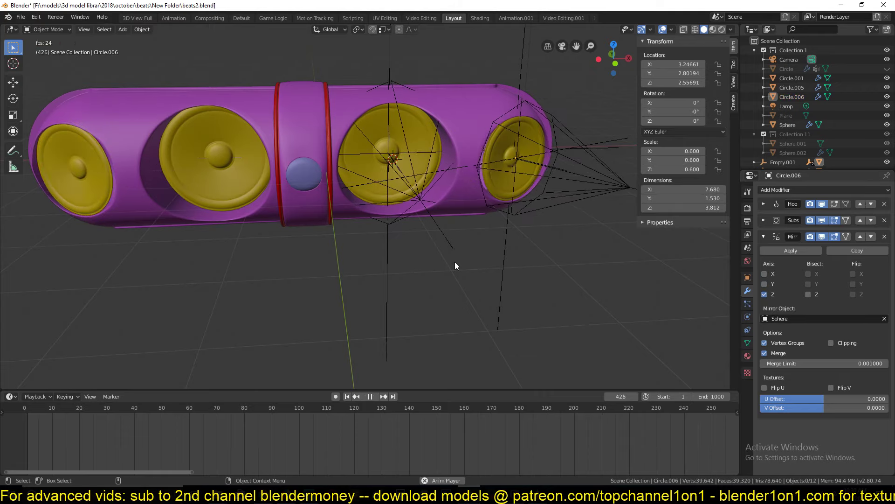
pyautogui.press('space')
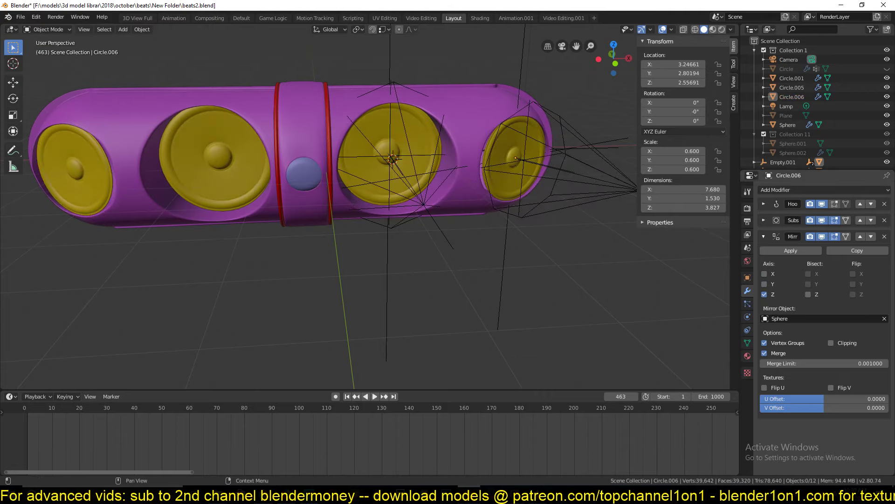
pyautogui.press('space')
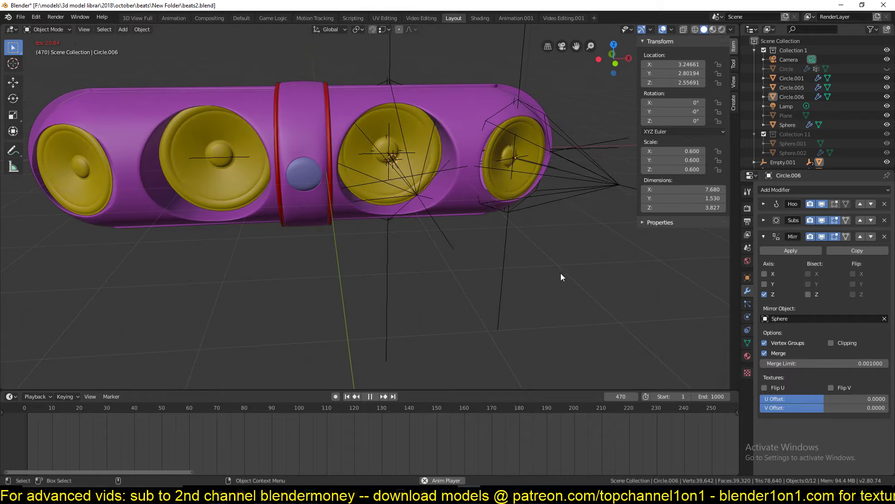
pyautogui.moveTo(536, 272); pyautogui.dragTo(501, 260, button='middle')
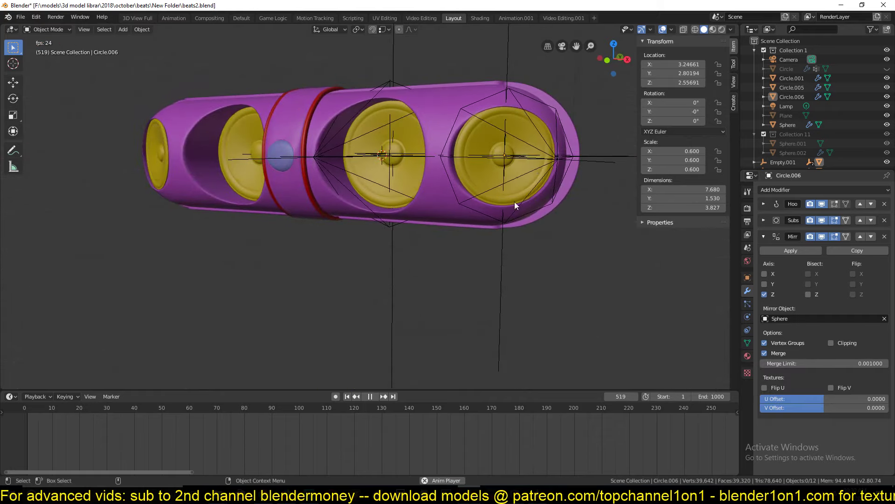
# Unhide the honeycomb grille and preview the speaker's materials in LookDev shading without overlays.
pyautogui.click(663, 29)
pyautogui.hotkey('alt', 'h')
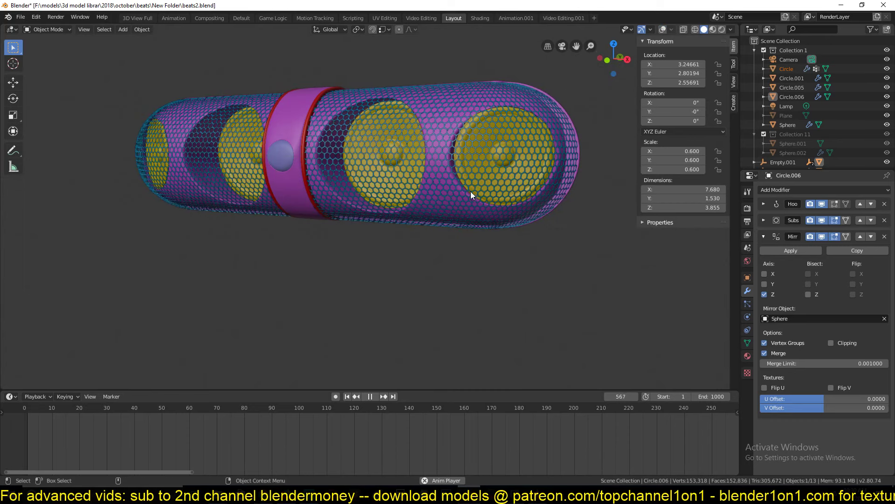
pyautogui.click(713, 30)
# Enable Ambient Occlusion and Screen Space Reflections in the Eevee render settings.
pyautogui.click(748, 208)
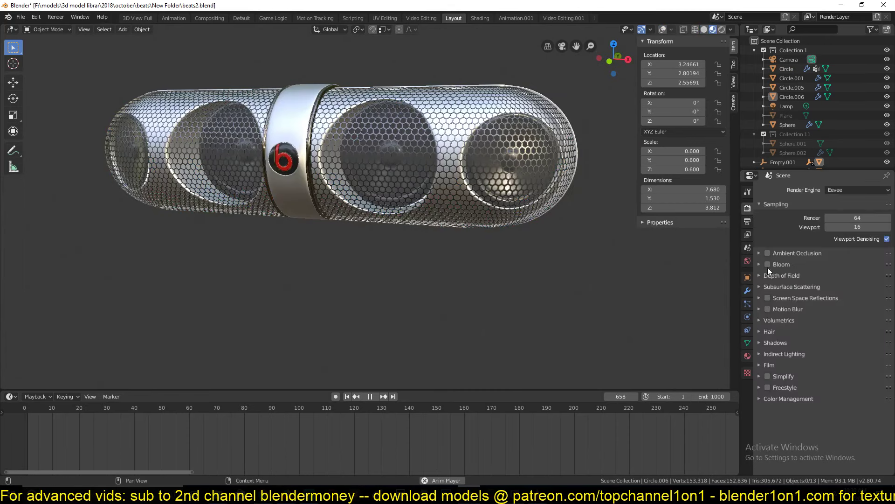
pyautogui.click(768, 253)
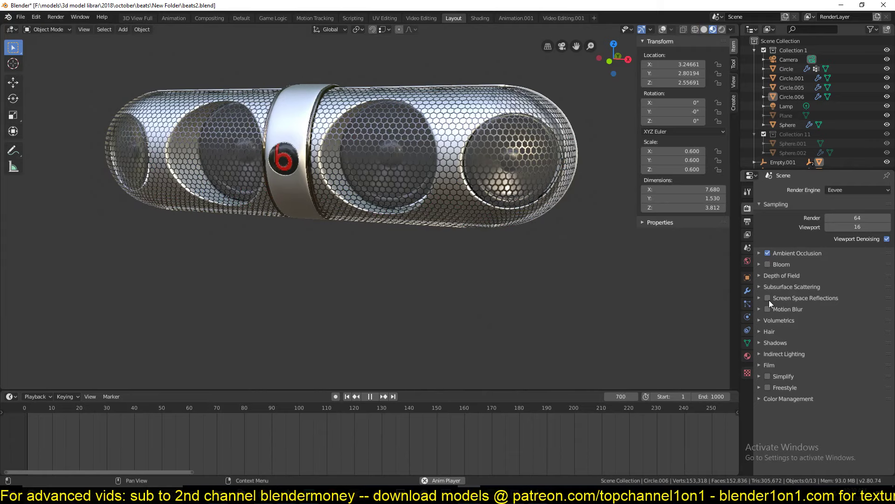
pyautogui.click(768, 300)
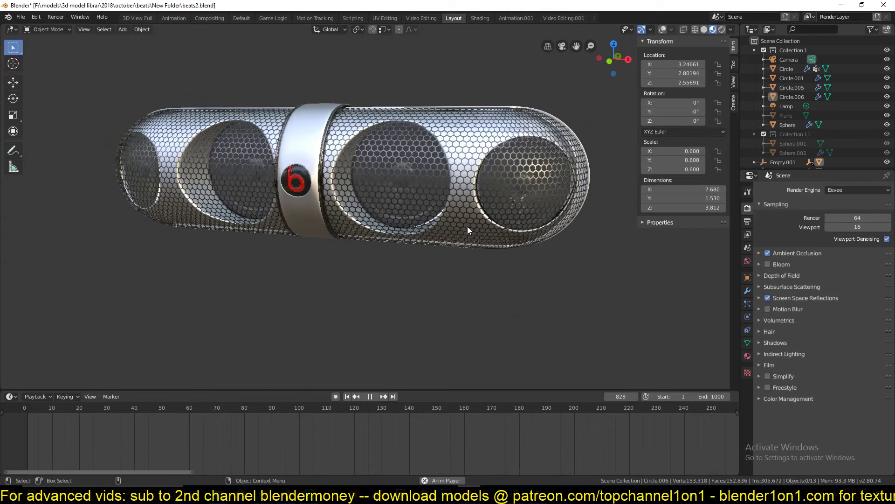
# Inspect the textured, animated speaker from both sides and stop the playback.
pyautogui.moveTo(467, 227); pyautogui.dragTo(507, 226, button='middle')
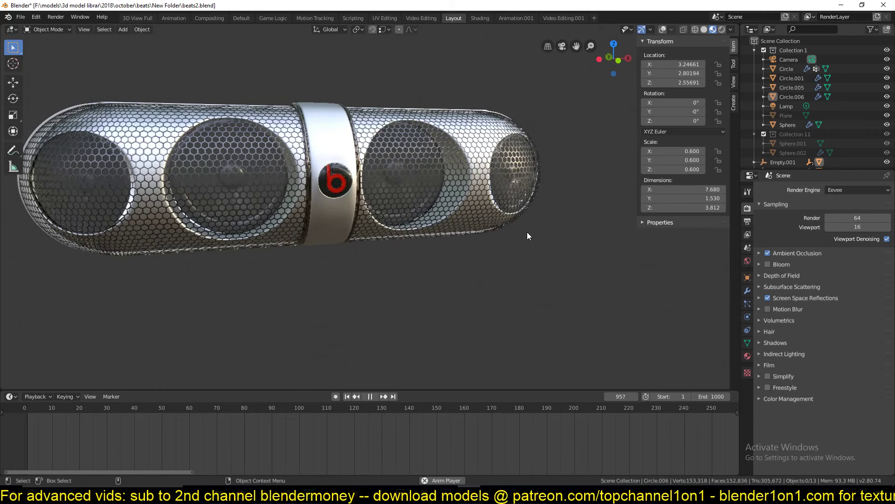
pyautogui.press('space')
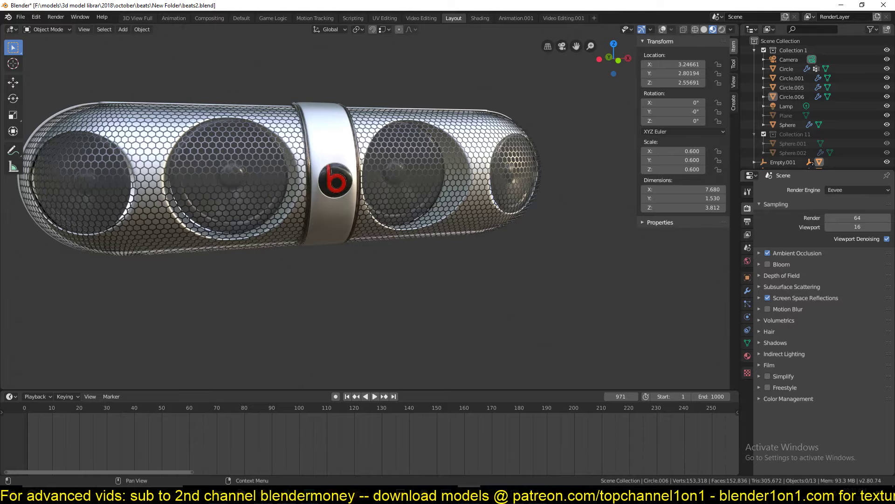
pyautogui.moveTo(536, 217); pyautogui.dragTo(396, 254, button='middle')
pyautogui.moveTo(411, 191); pyautogui.dragTo(498, 208, button='middle')
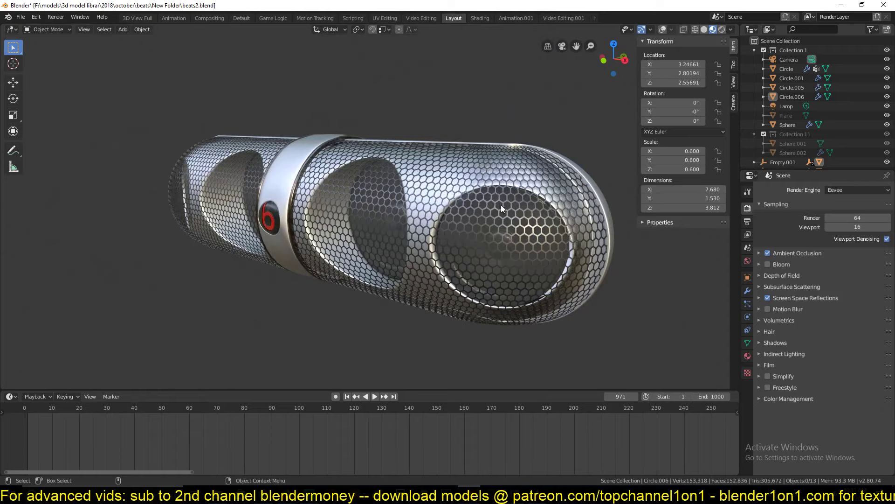
# Switch to a new Firefox window, open the bookmarked BlenderMoney YouTube channel and browse its uploaded videos.
pyautogui.moveTo(286, 496)
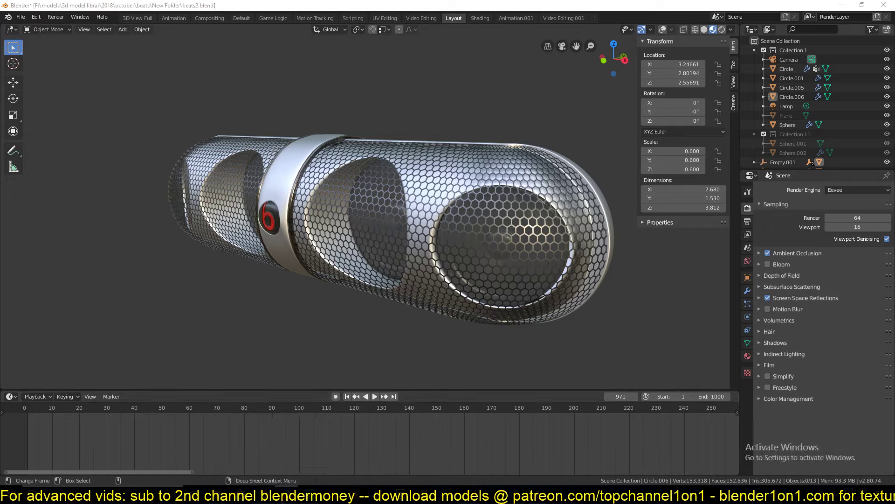
pyautogui.rightClick(286, 496)
pyautogui.click(286, 479)
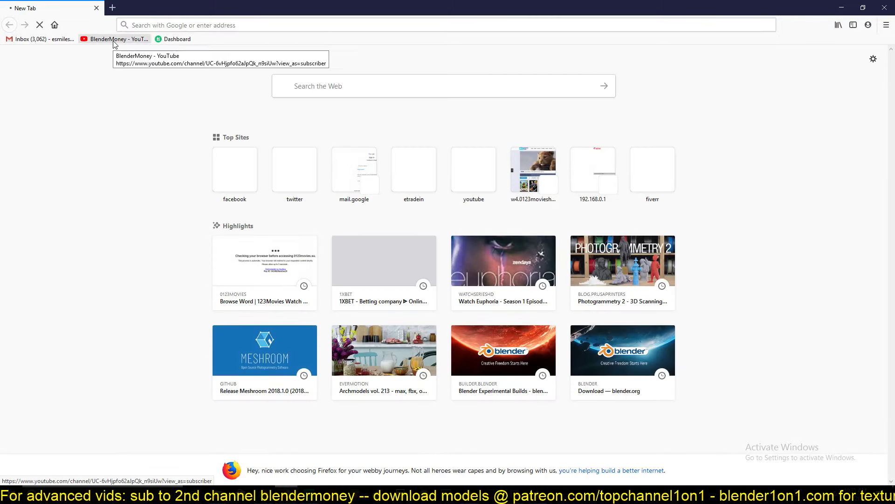
pyautogui.click(114, 39)
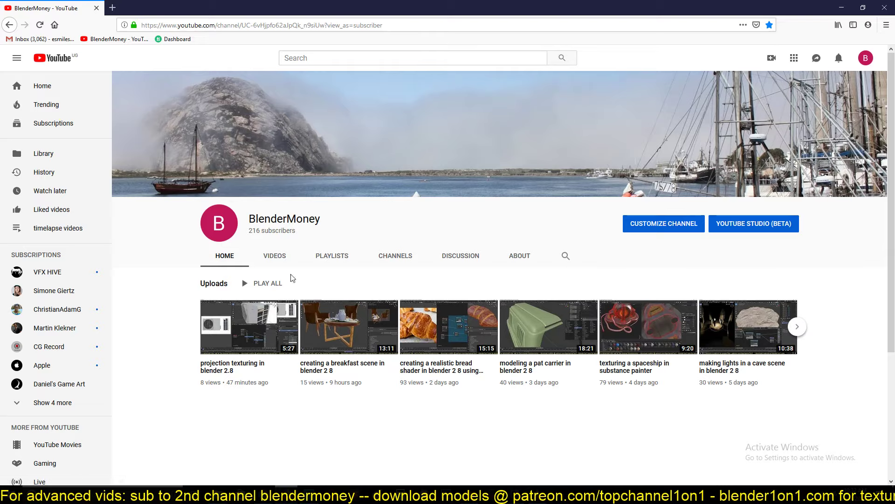
pyautogui.click(262, 258)
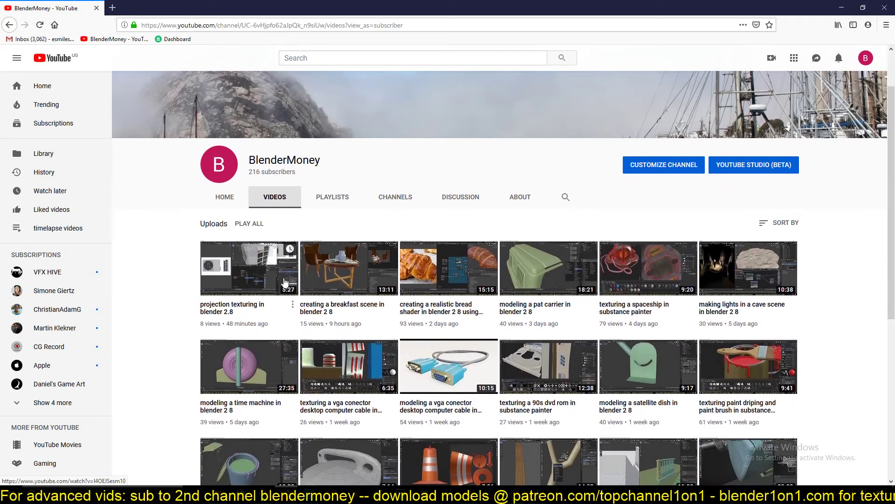
pyautogui.scroll(-3, 284, 282)
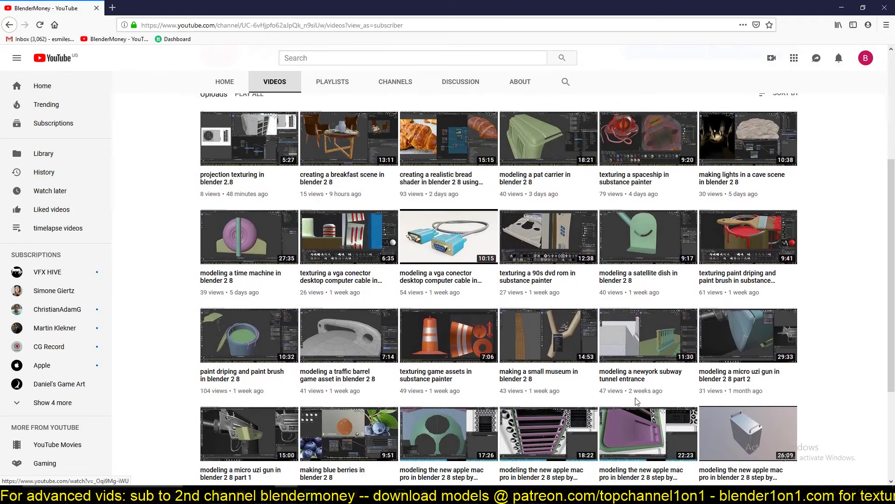